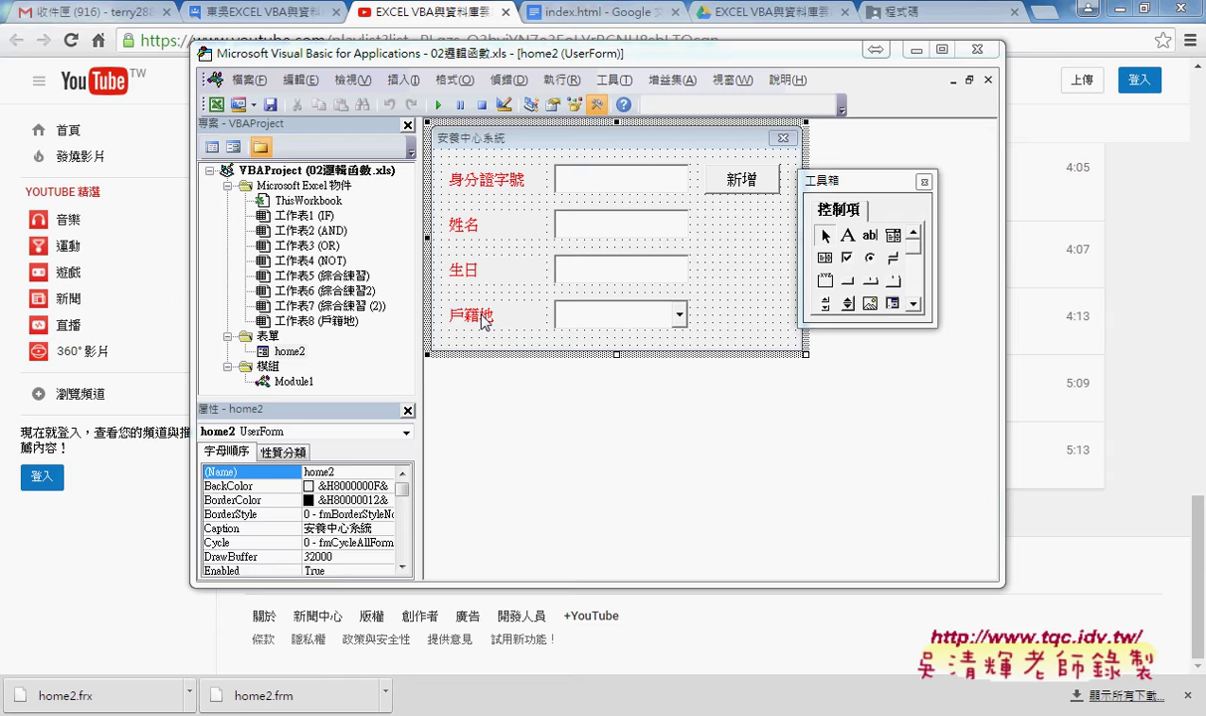
- Delete the 身分證字號 label and draw a new Label5 in the form's top row
click(455, 304)
click(639, 324)
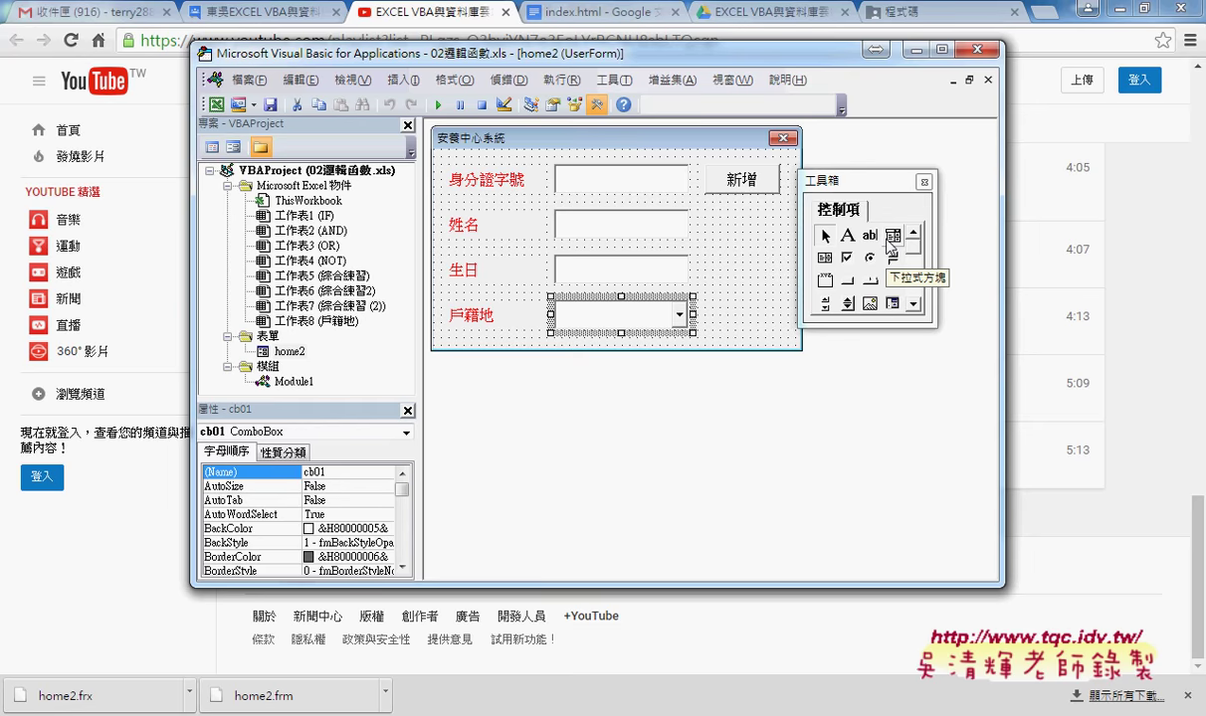
drag(881, 184, 912, 151)
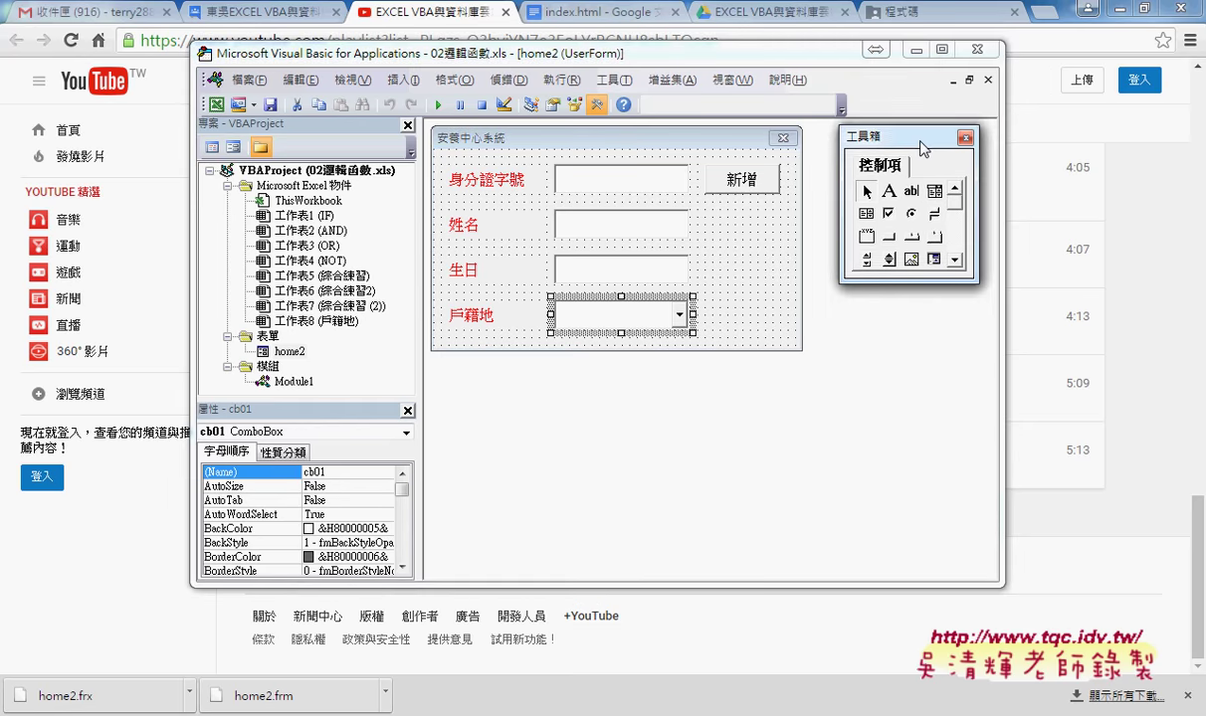
click(460, 177)
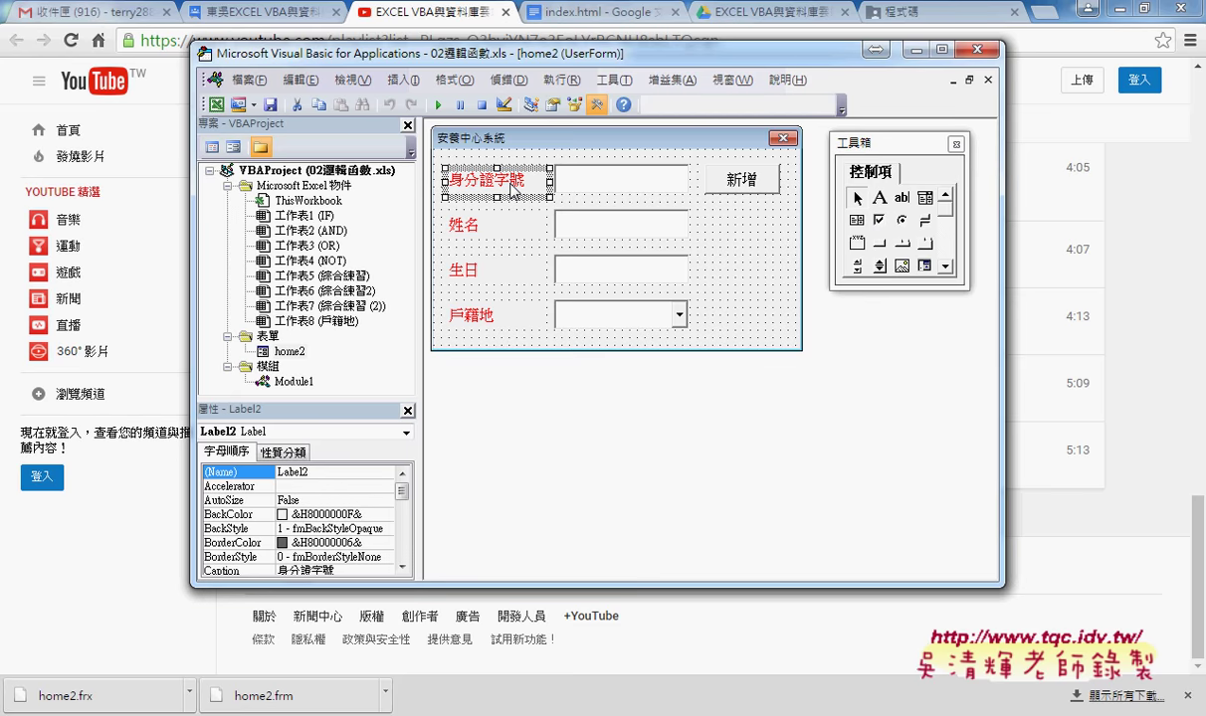
key(Delete)
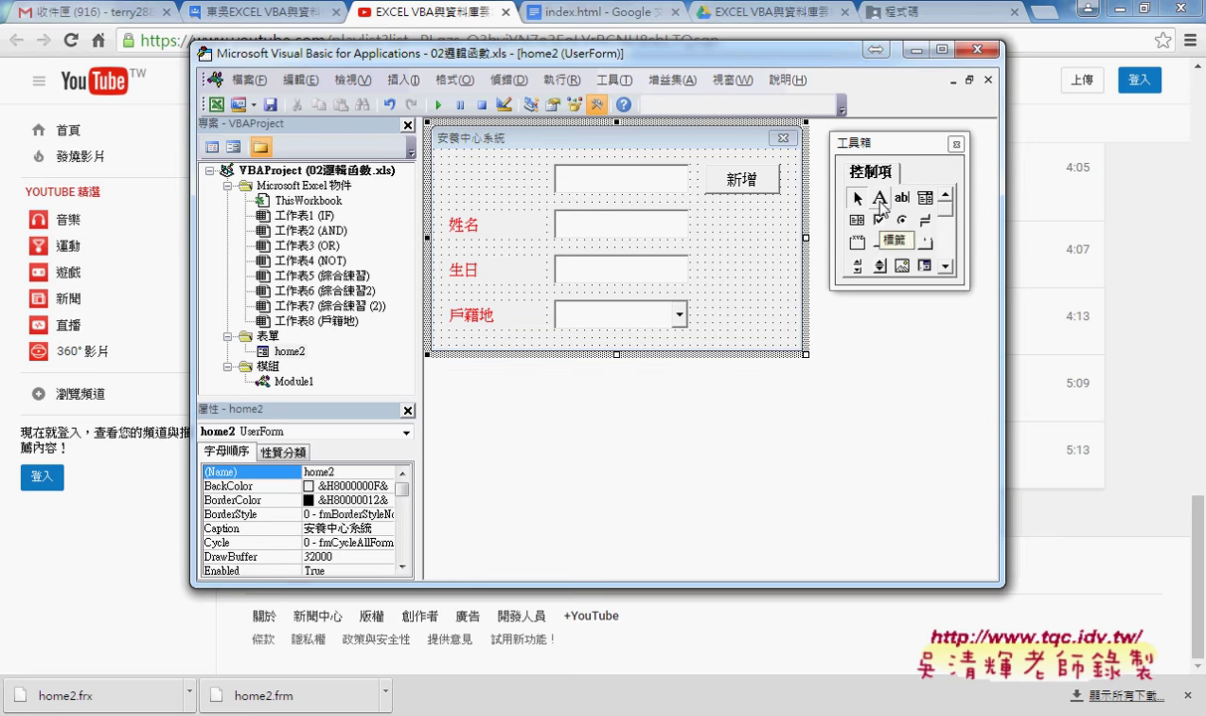
click(879, 198)
drag(447, 162, 542, 197)
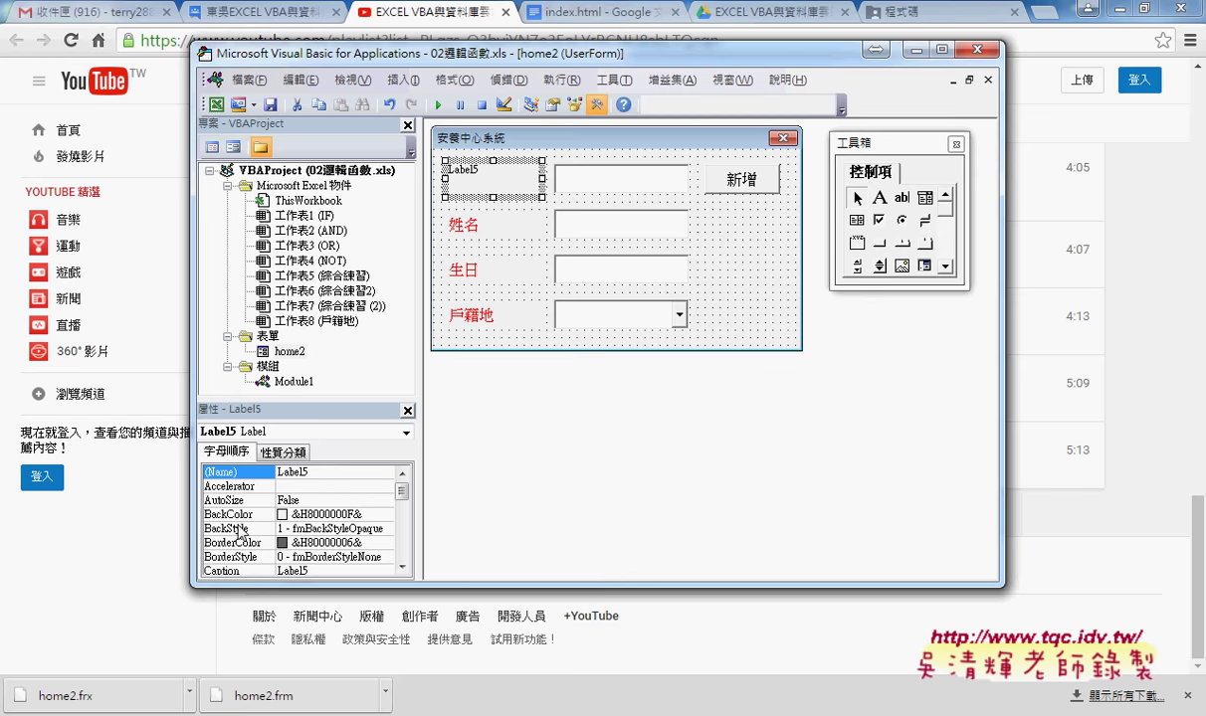
- Change Label5's Caption property to 身分證字號 in the Properties window
drag(283, 399, 284, 299)
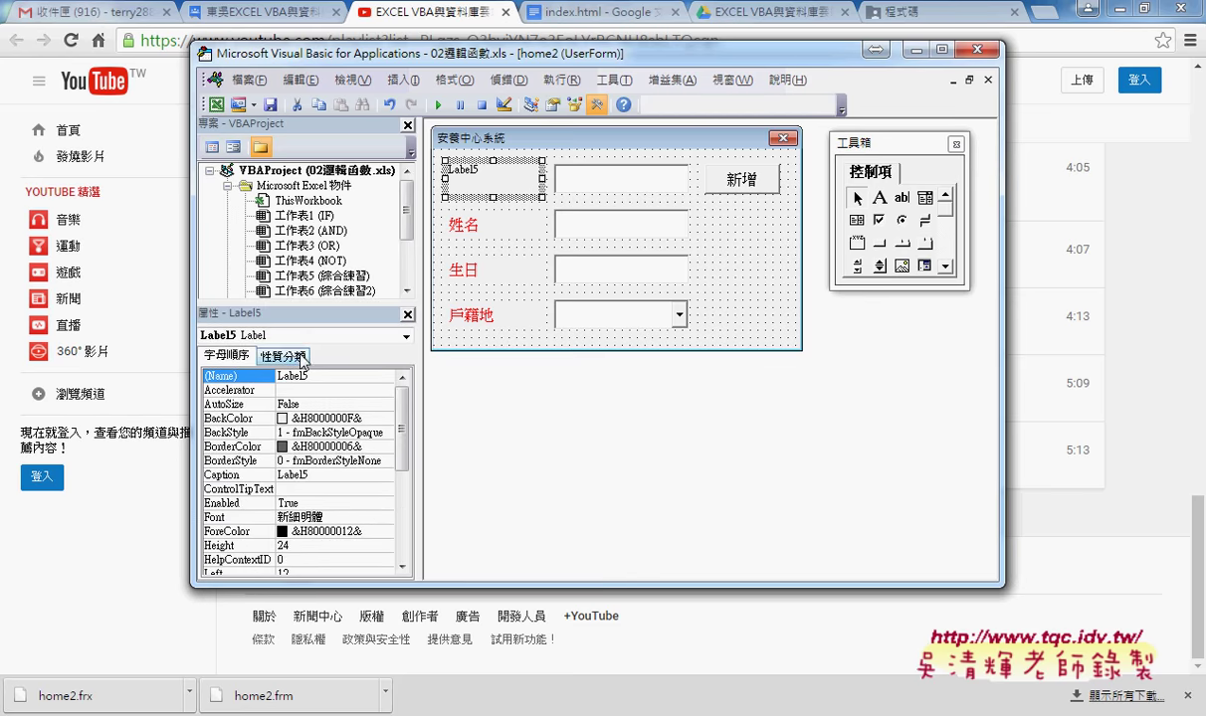
click(304, 475)
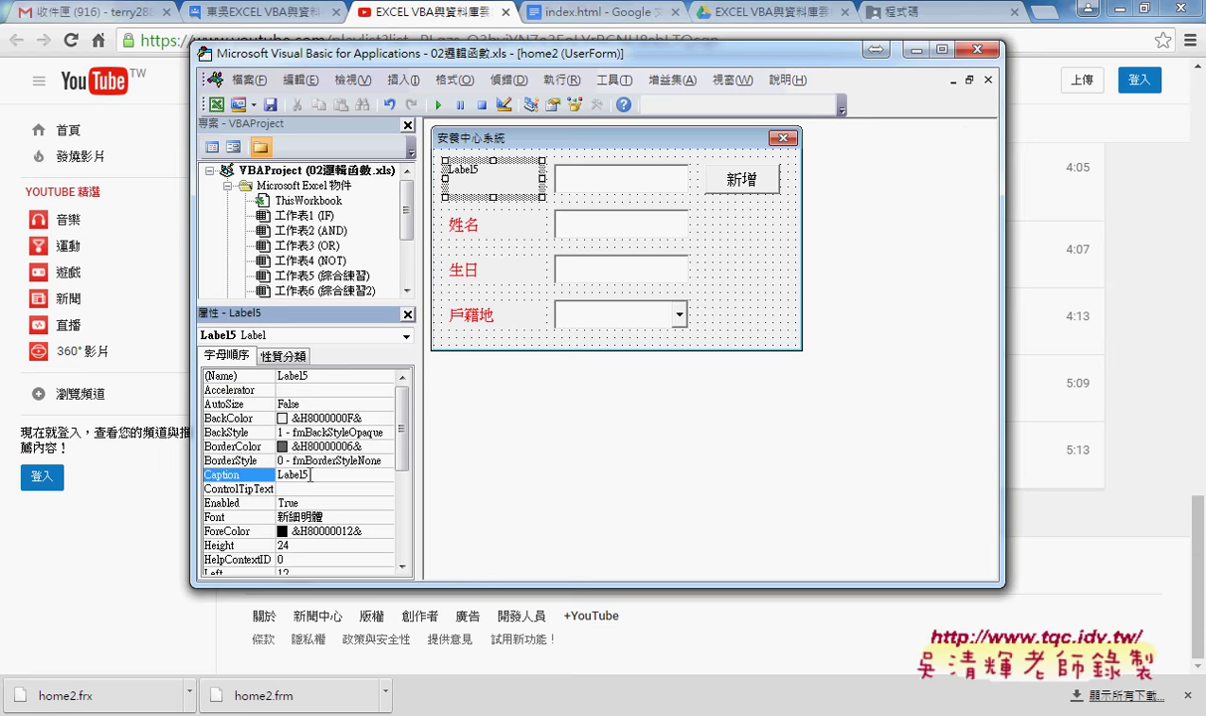
double_click(308, 475)
text(ㄏㄅ5)
key(space)
text(身症份自)
text(字號)
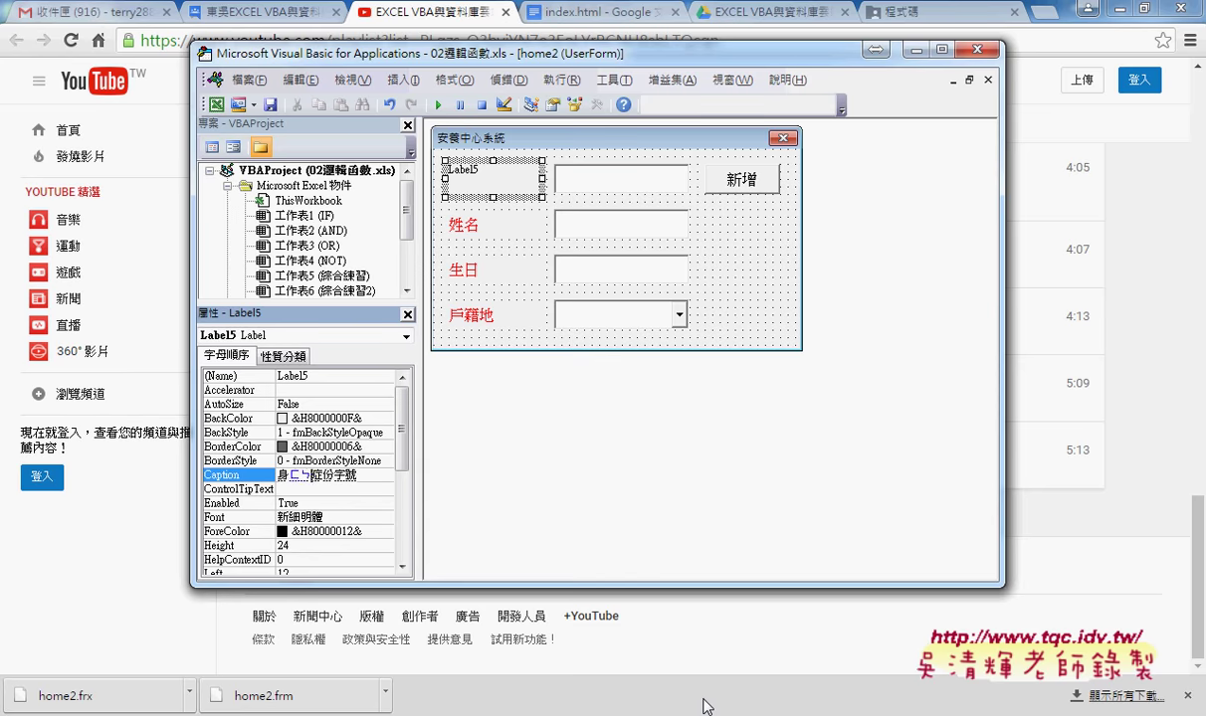
text(分)
text(證)
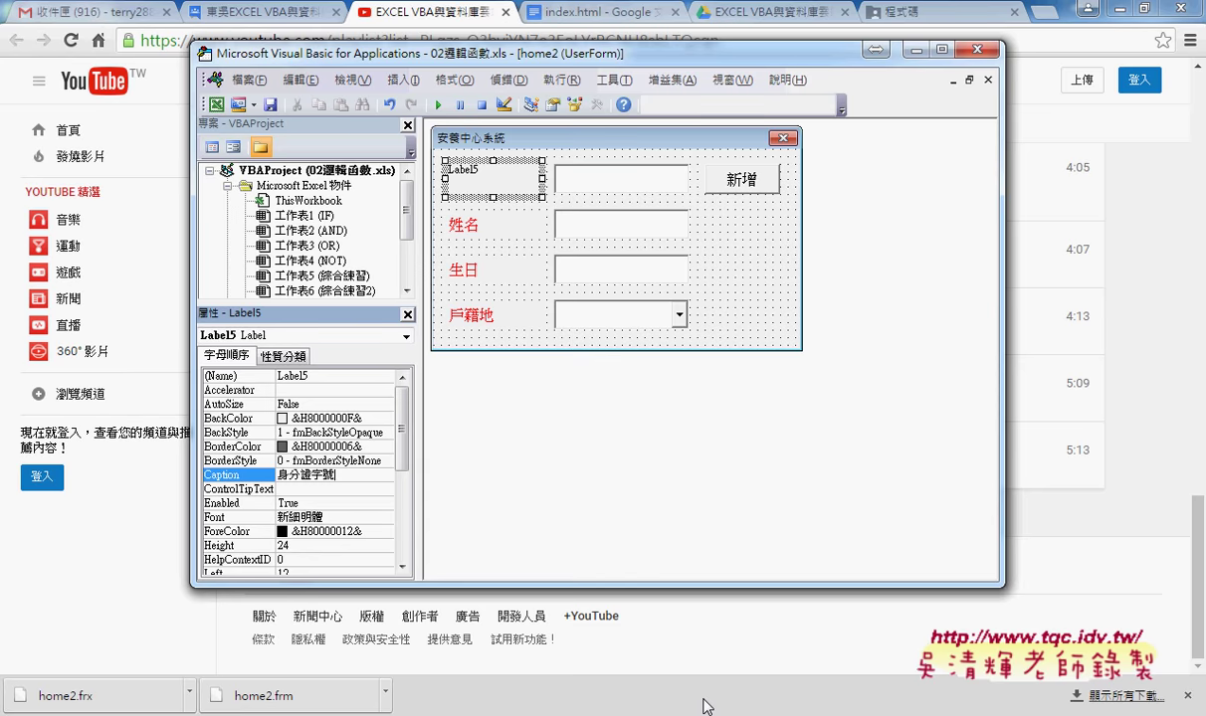
key(Return)
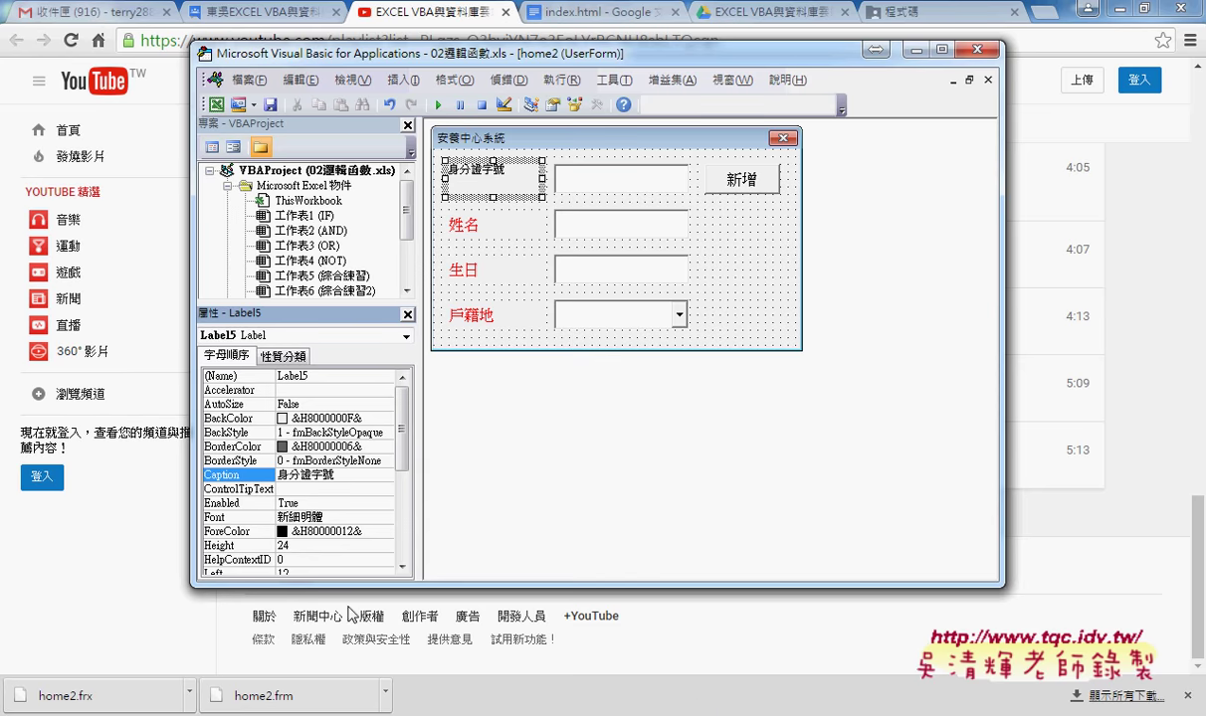
- Set Label5's font to 16-point 新細明體
click(252, 519)
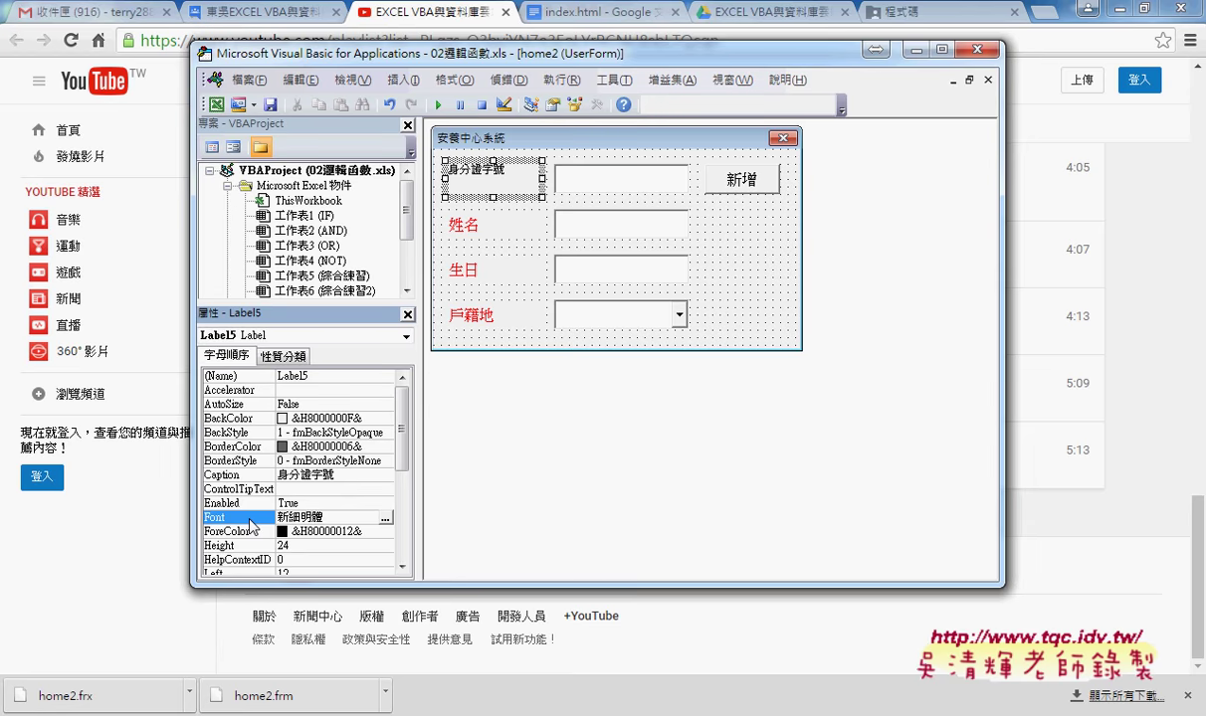
click(385, 518)
click(501, 273)
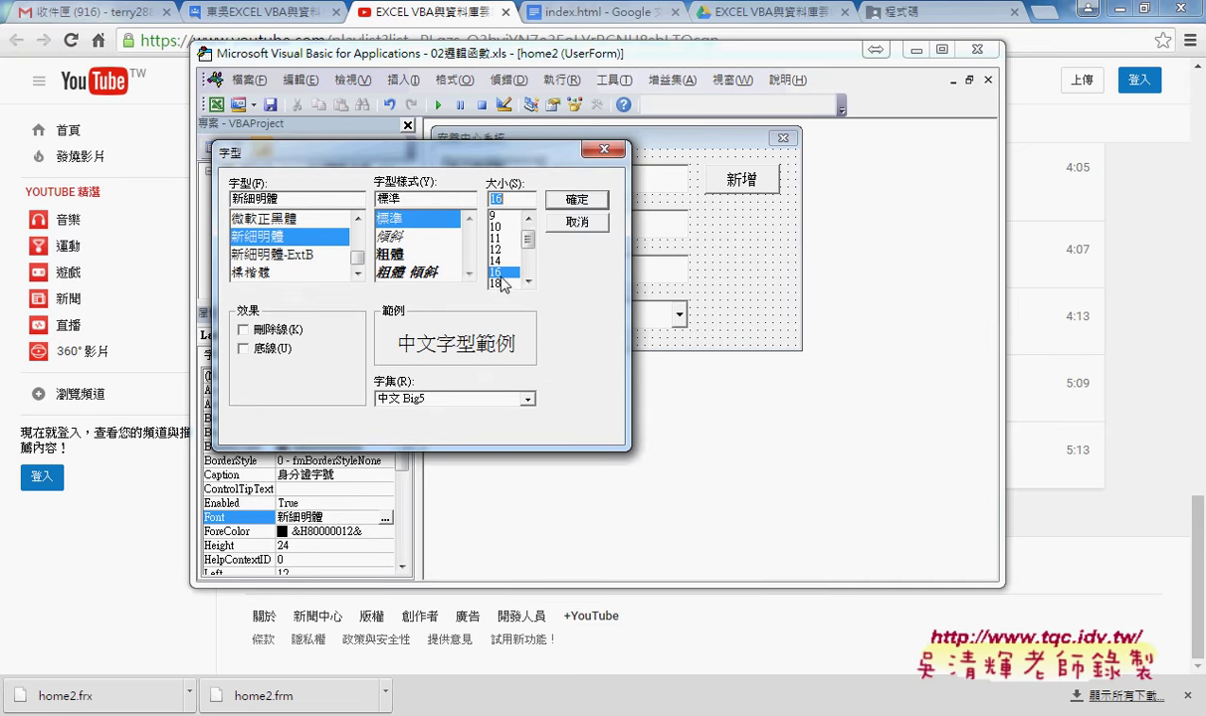
click(553, 198)
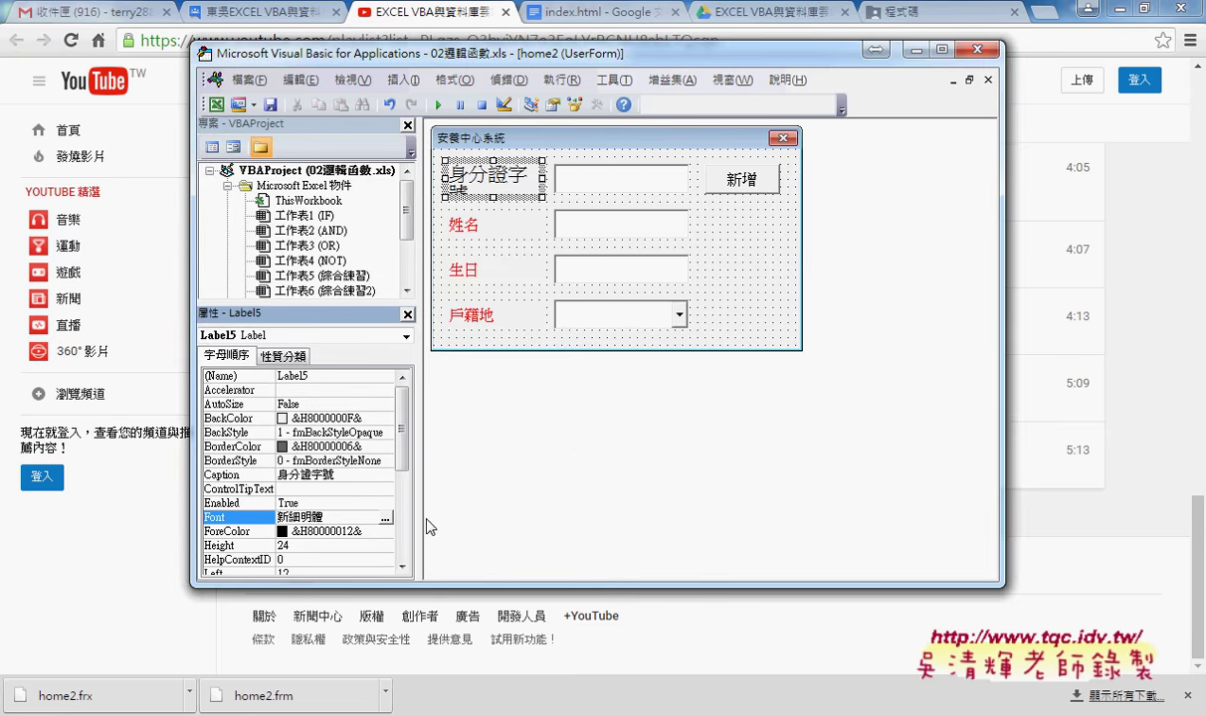
click(385, 517)
click(527, 221)
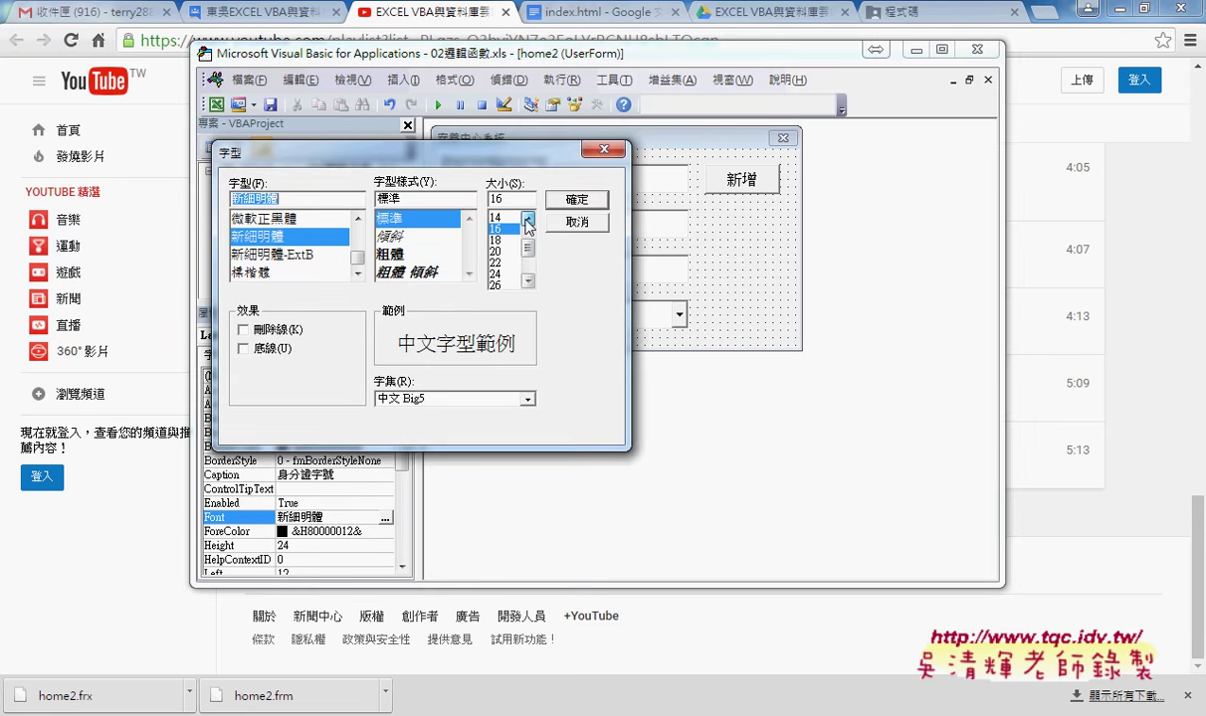
click(577, 199)
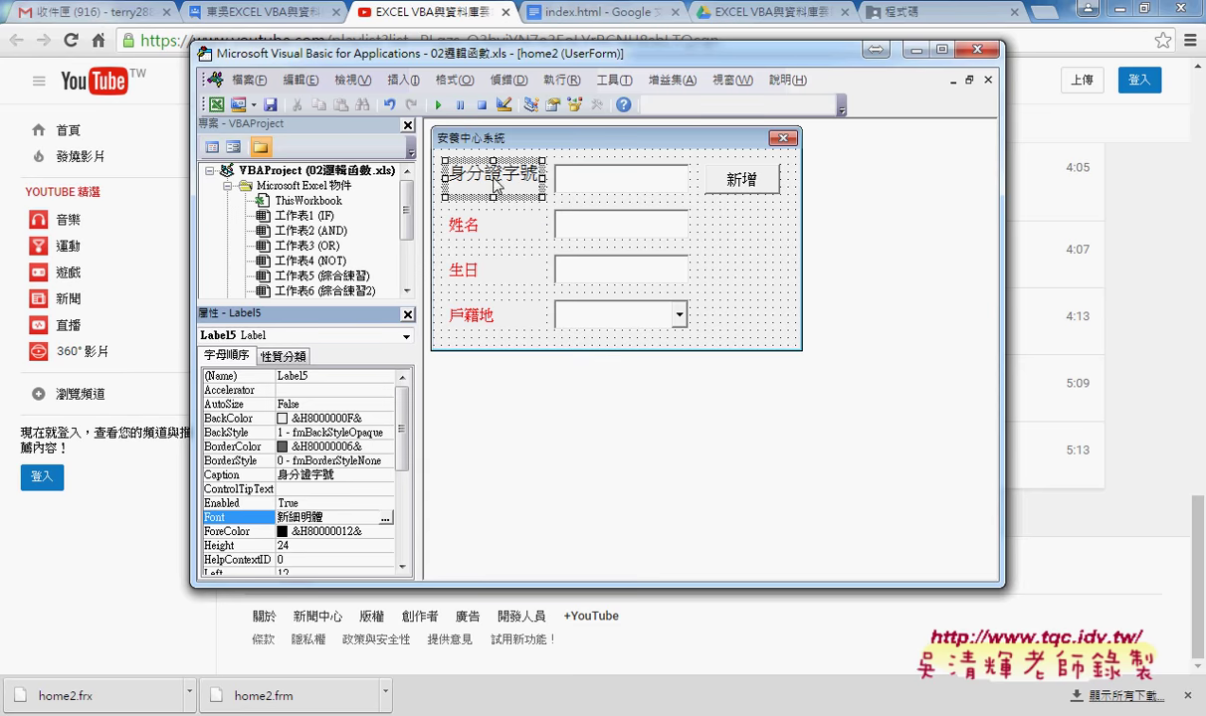
- Set Label5's ForeColor to red (&H000000FF&) from the 調色盤 palette
click(251, 533)
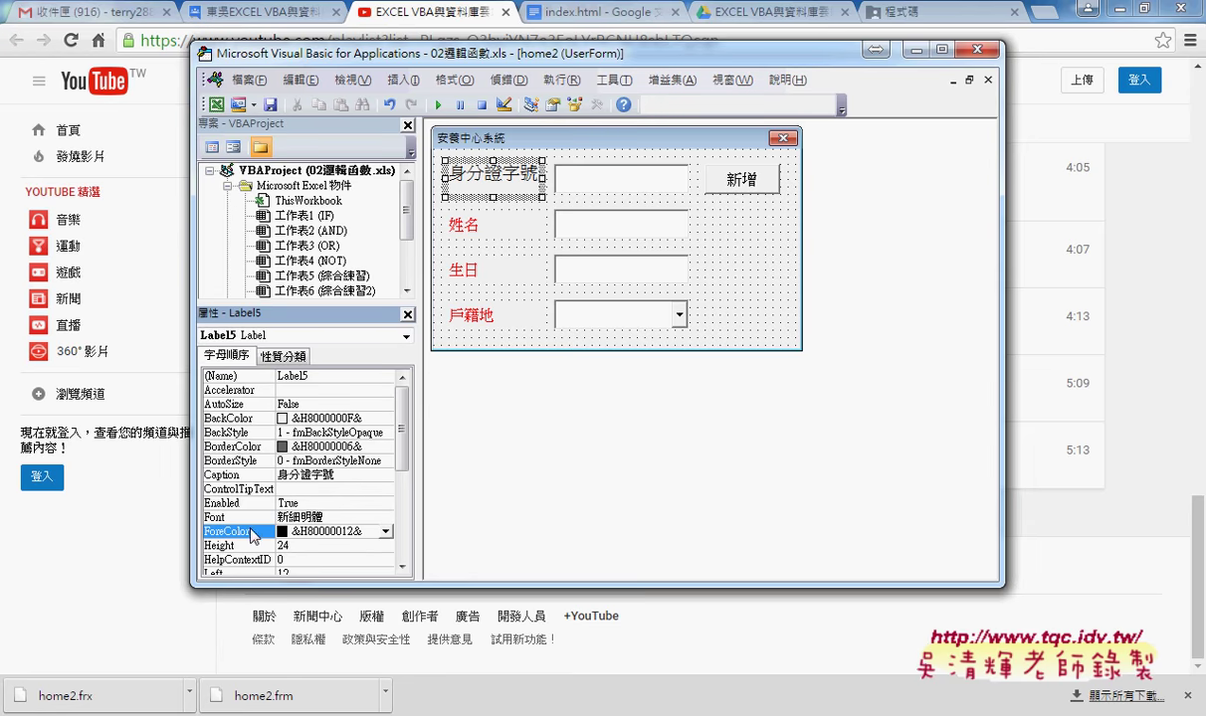
click(385, 533)
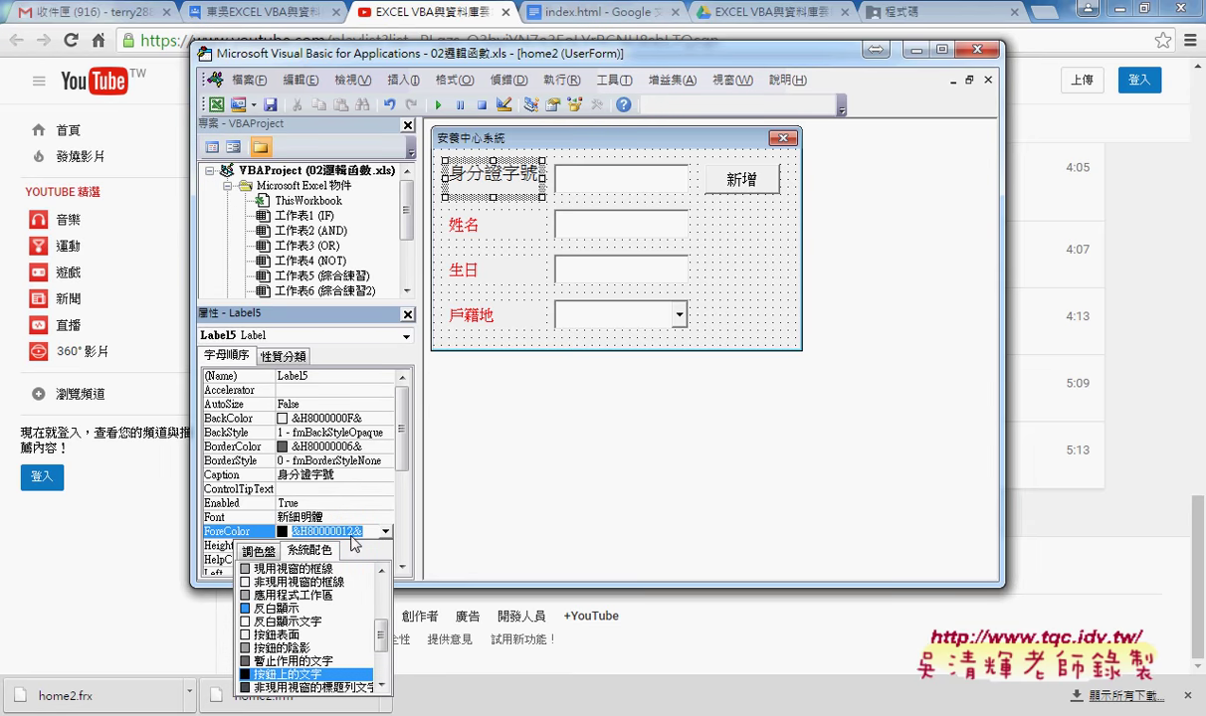
click(261, 550)
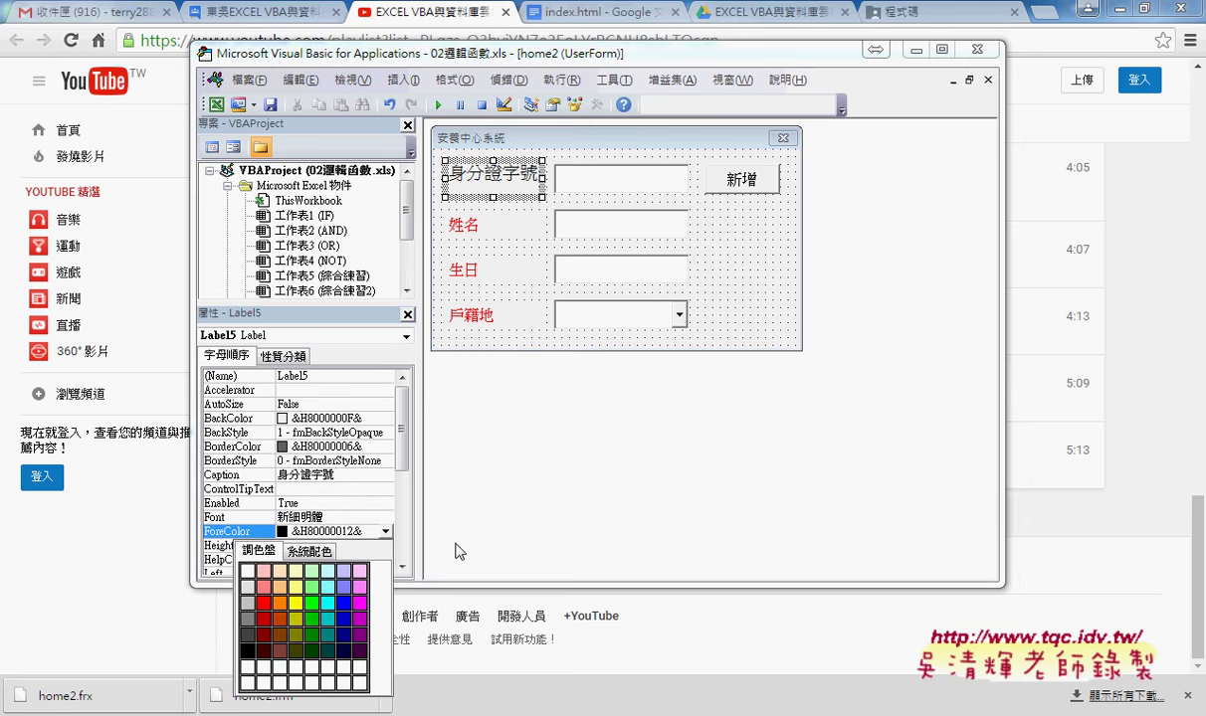
click(264, 603)
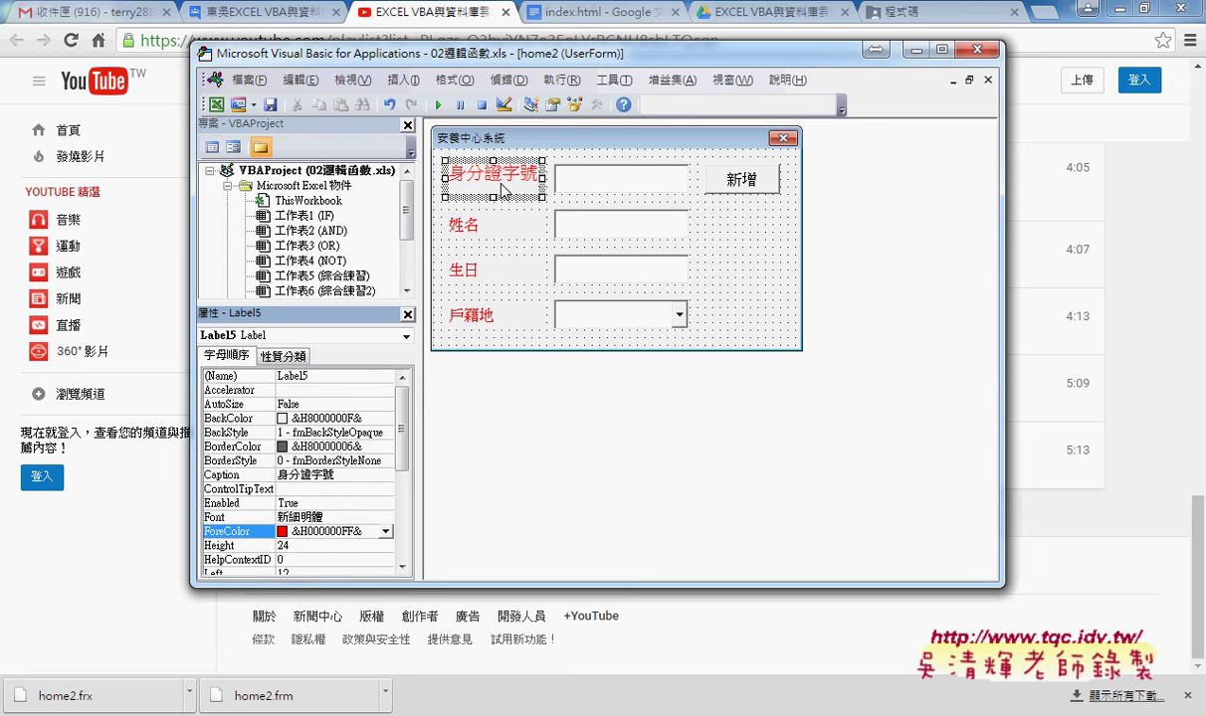
- Delete the old 姓名, 生日 and 戶籍地 labels
click(469, 227)
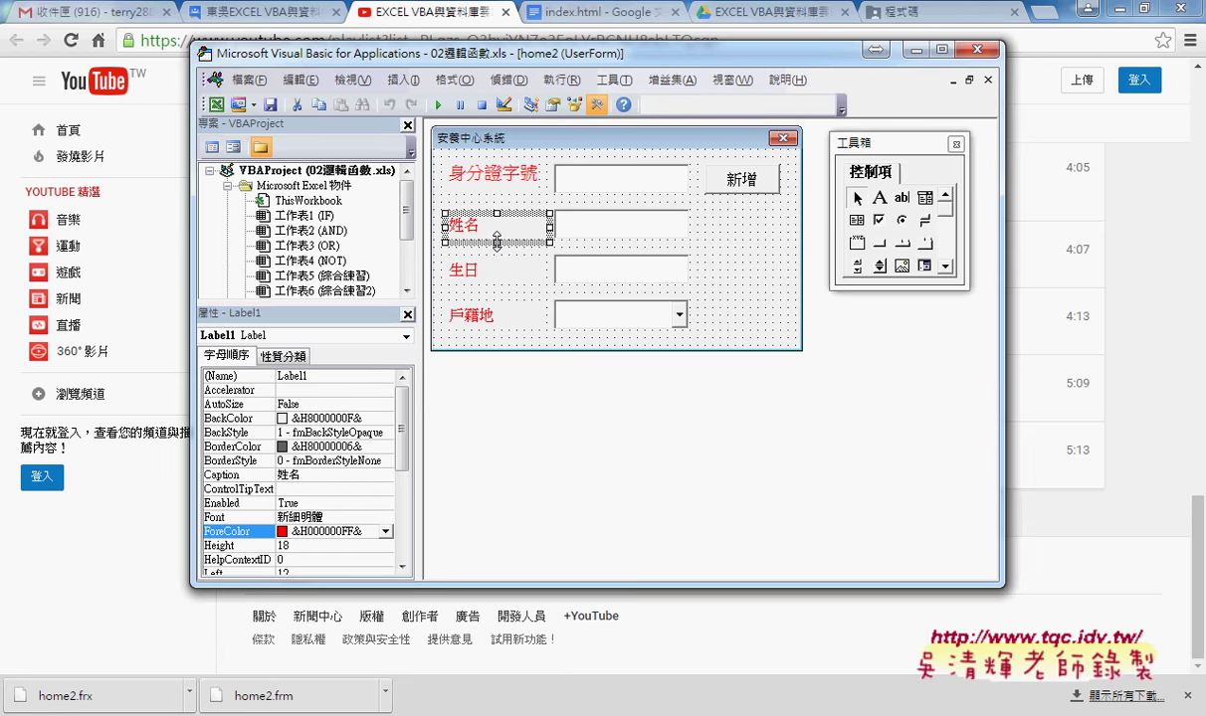
ctrl+click(469, 273)
ctrl+click(473, 319)
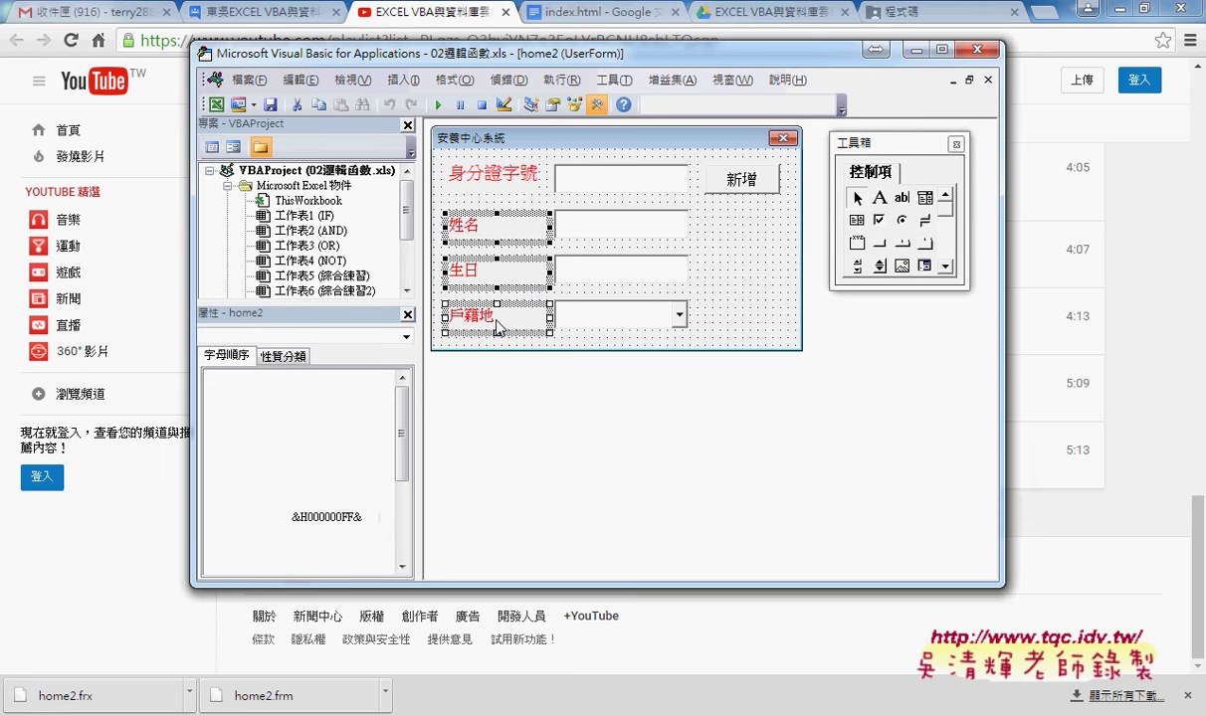
key(Delete)
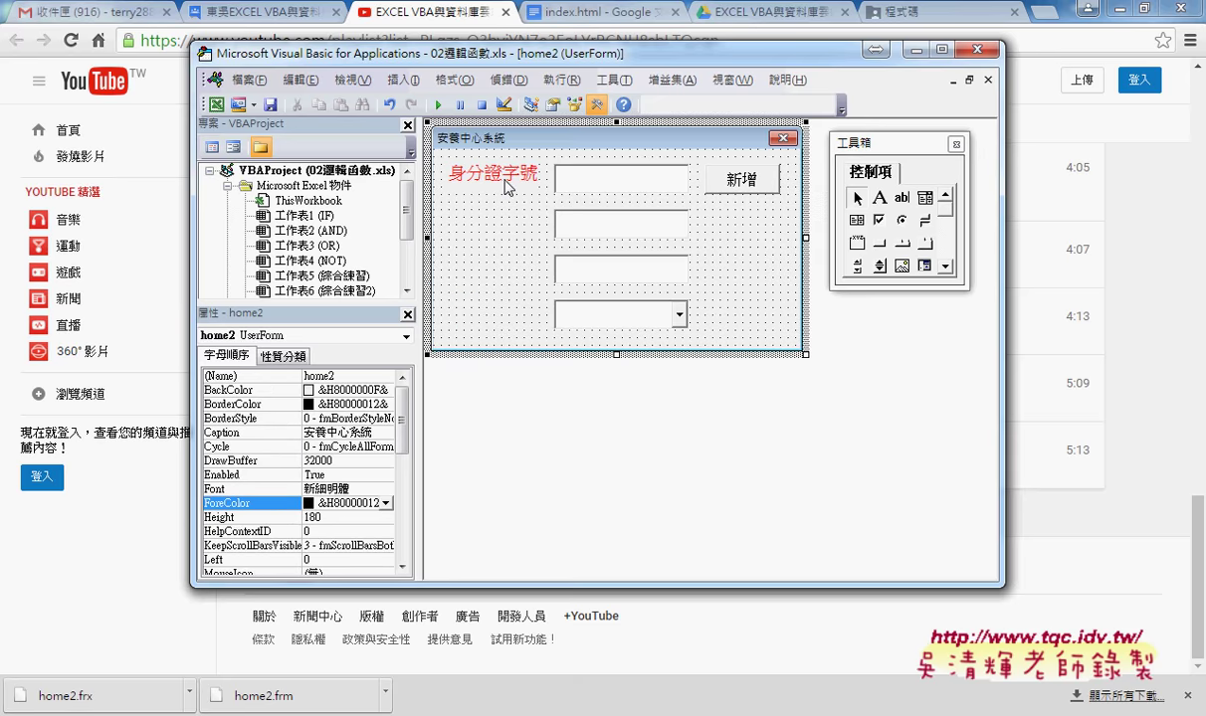
- Copy the red 身分證字號 label into the three lower rows and select all four labels
drag(483, 177, 514, 321)
click(748, 311)
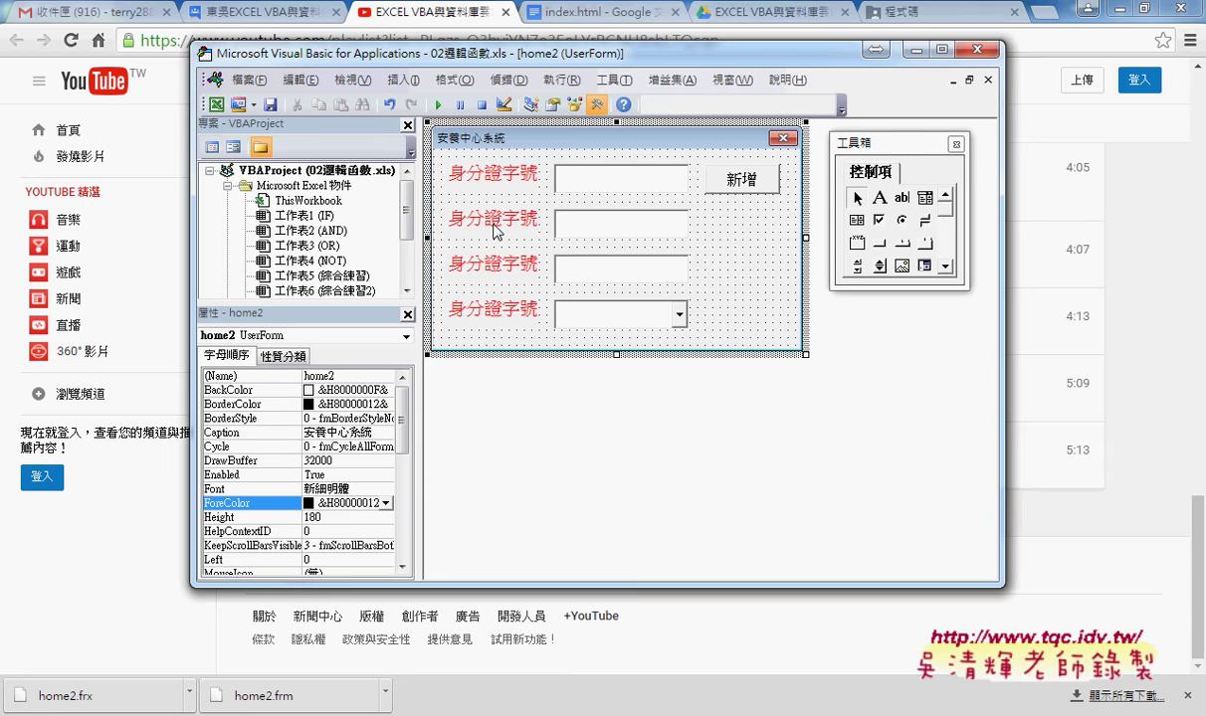
drag(468, 213, 458, 212)
drag(505, 267, 514, 268)
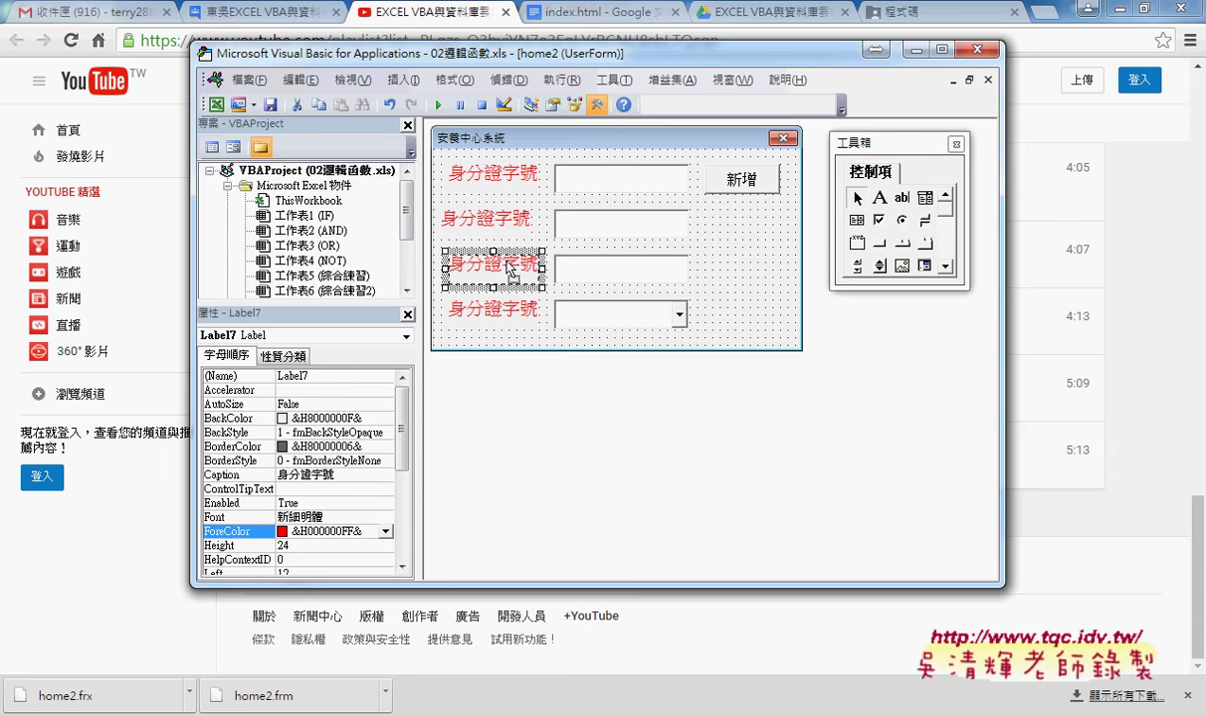
click(512, 312)
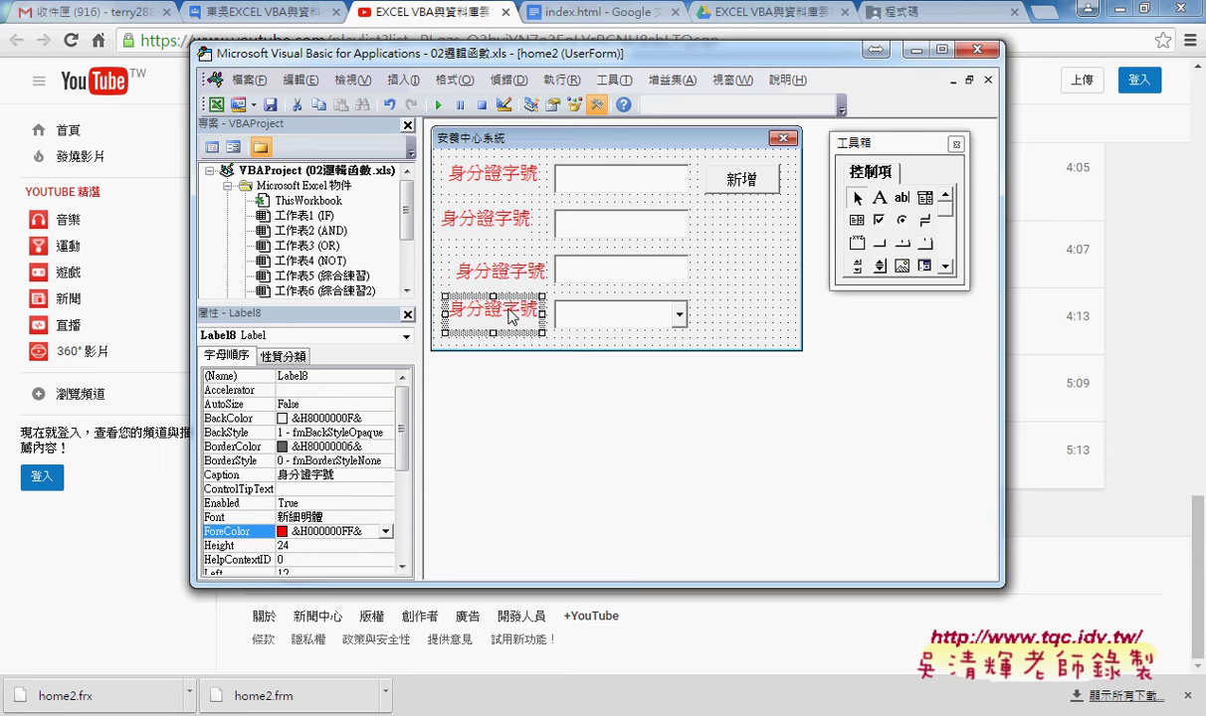
click(438, 185)
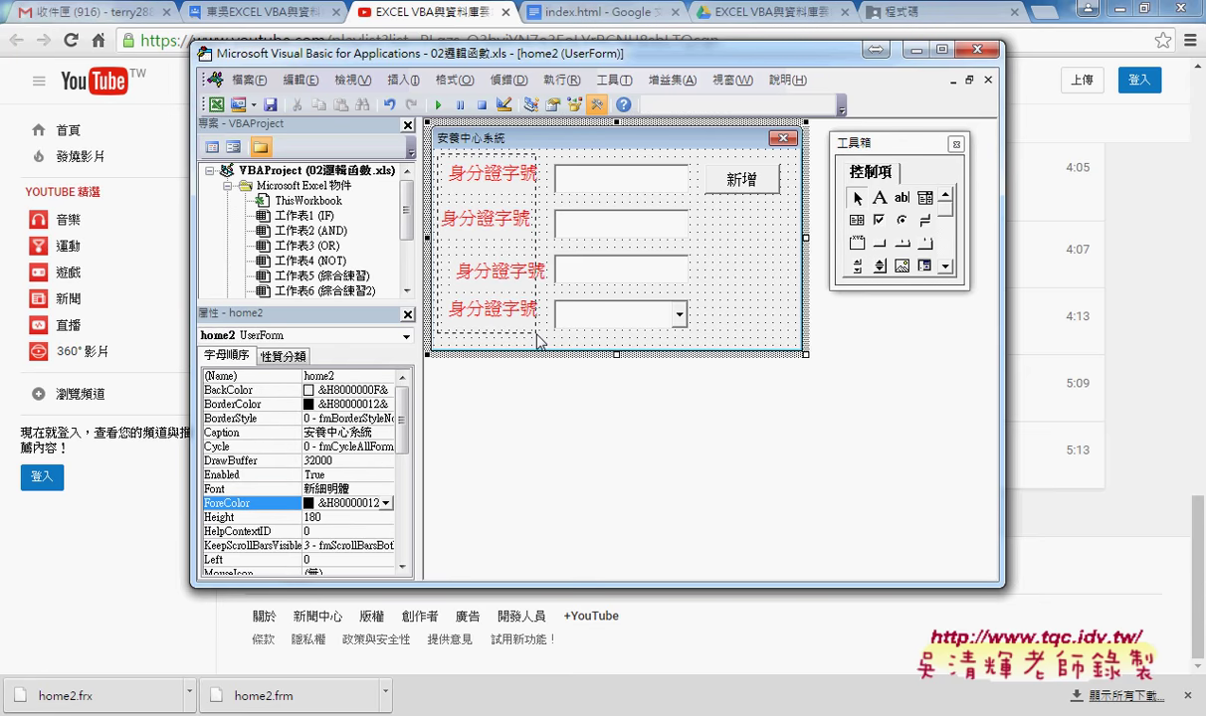
drag(439, 185, 512, 321)
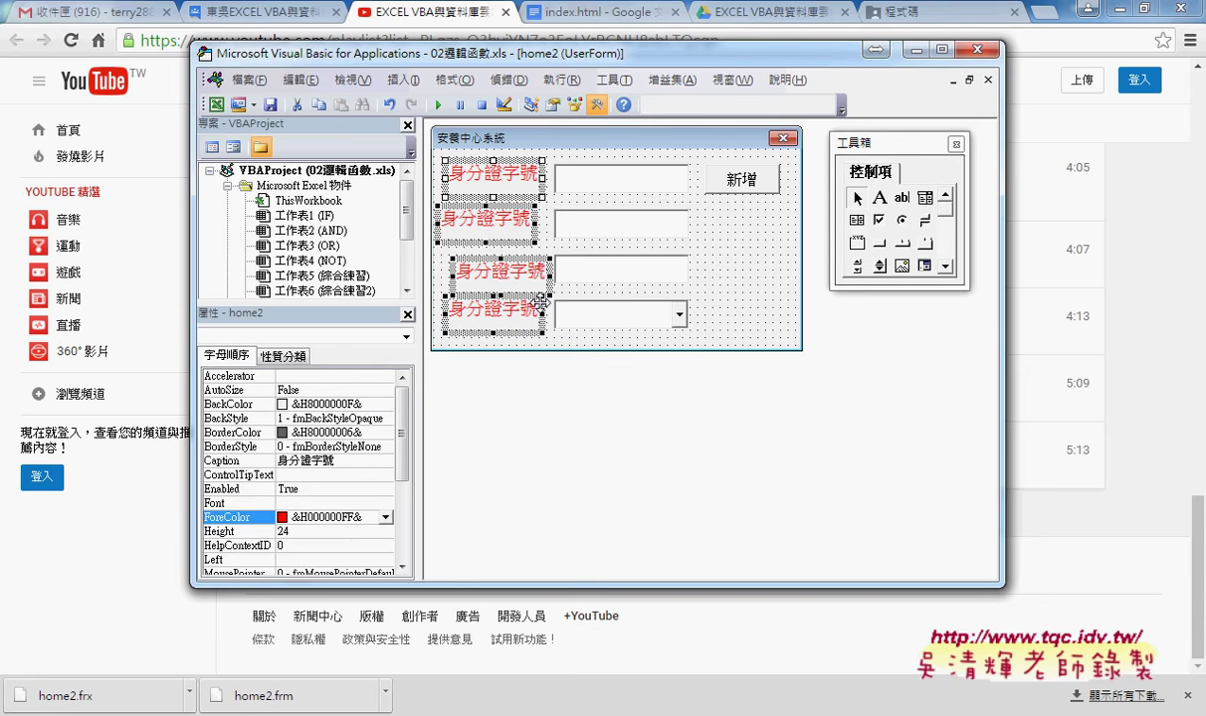
click(454, 79)
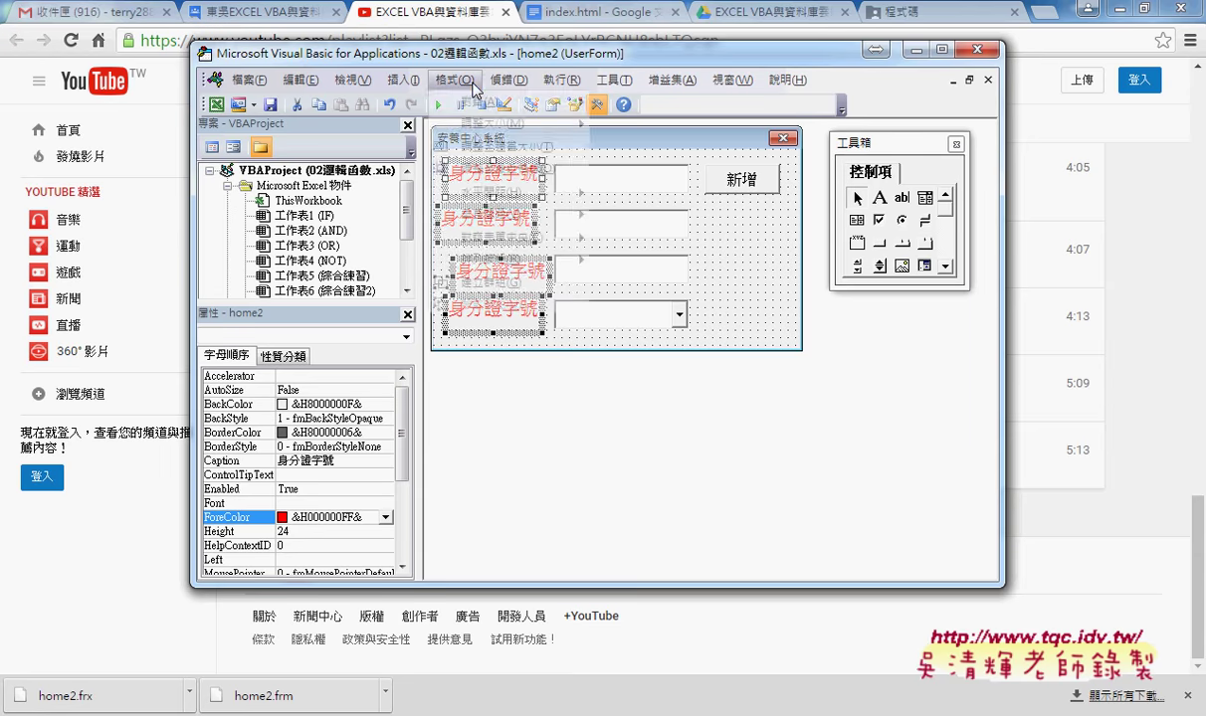
- Align the four labels' left edges at Left 12 and make their vertical spacing equal
mouse_move(575, 103)
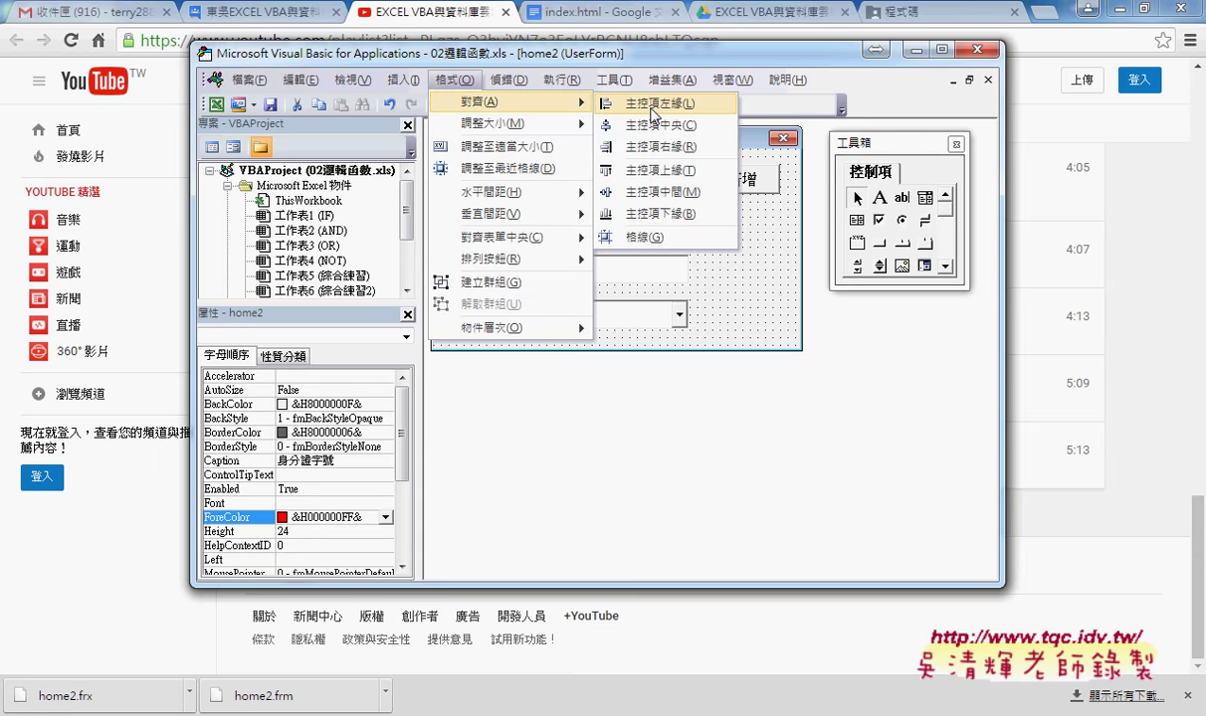
click(652, 112)
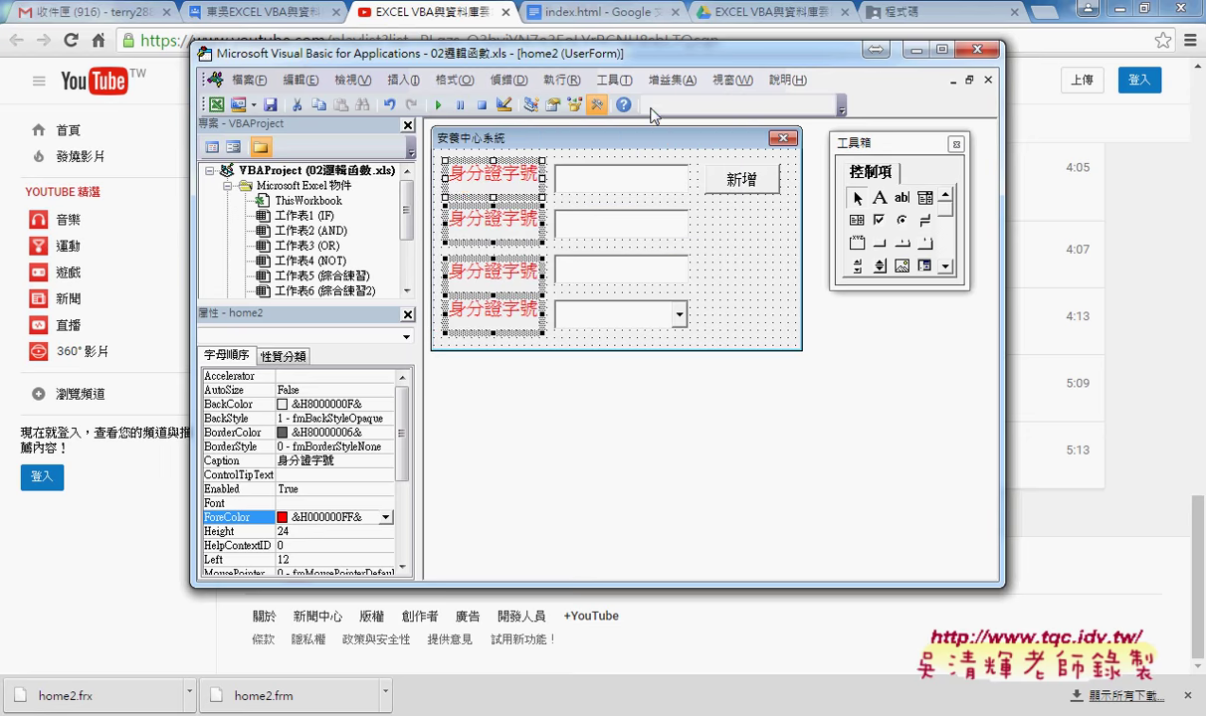
click(463, 88)
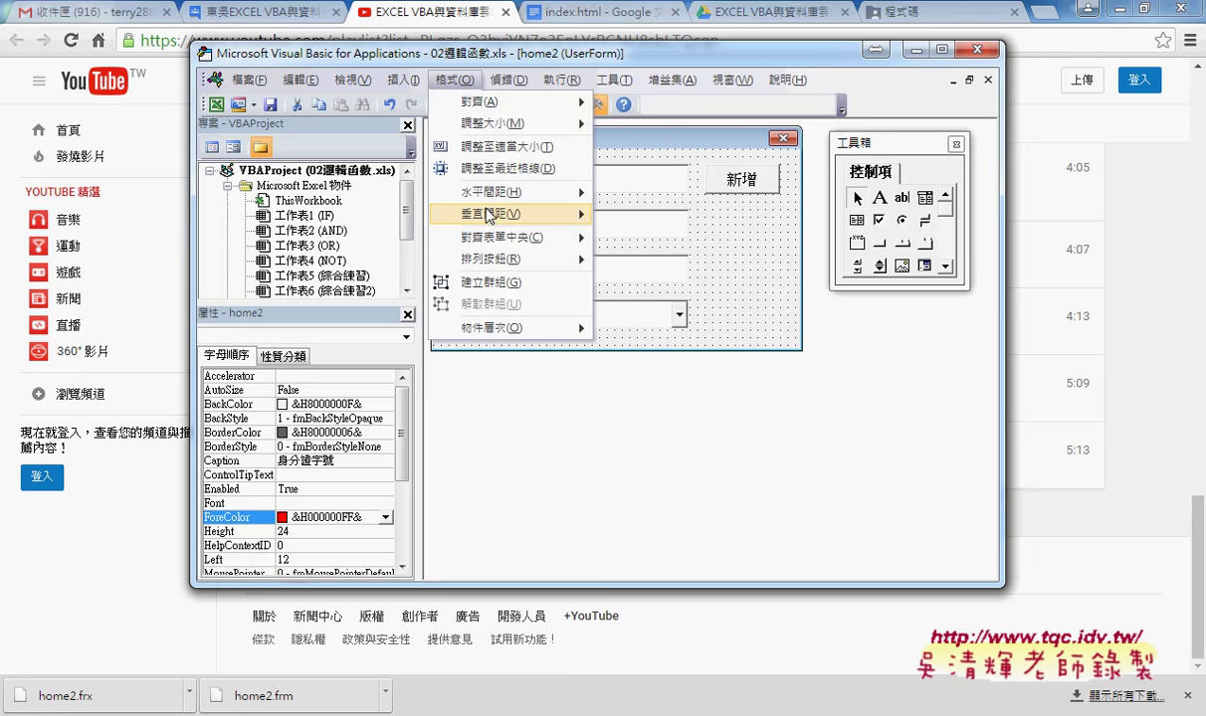
mouse_move(497, 213)
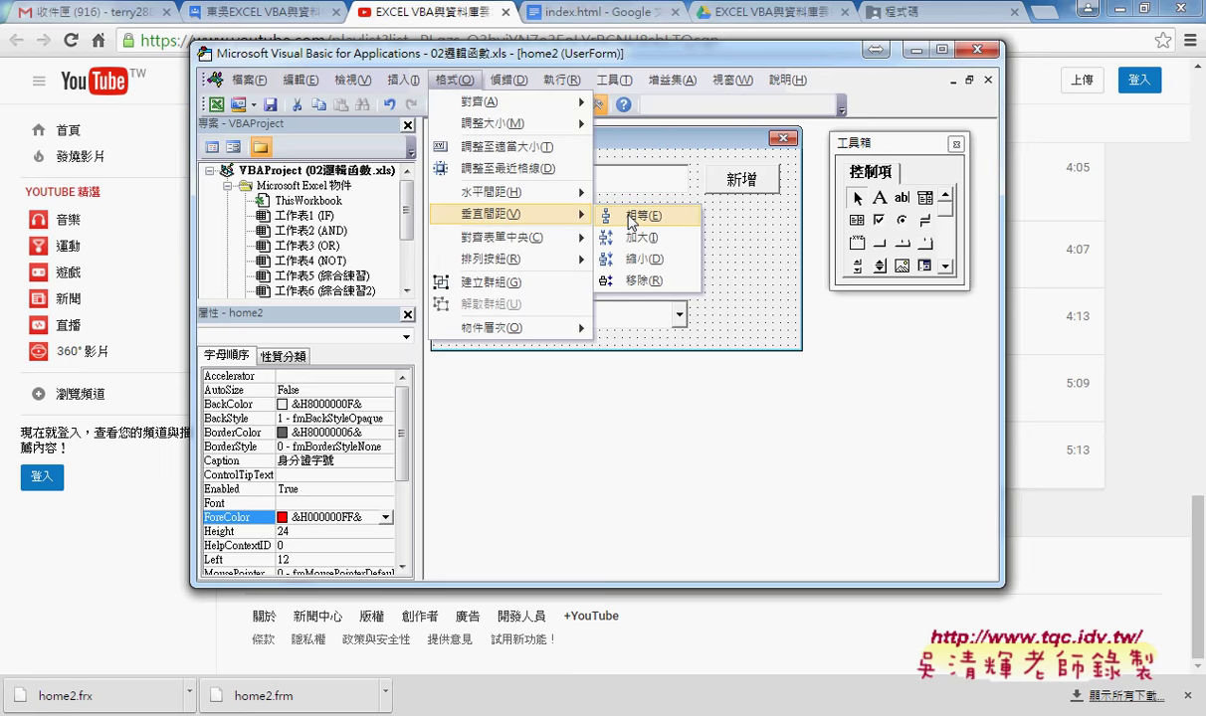
click(629, 218)
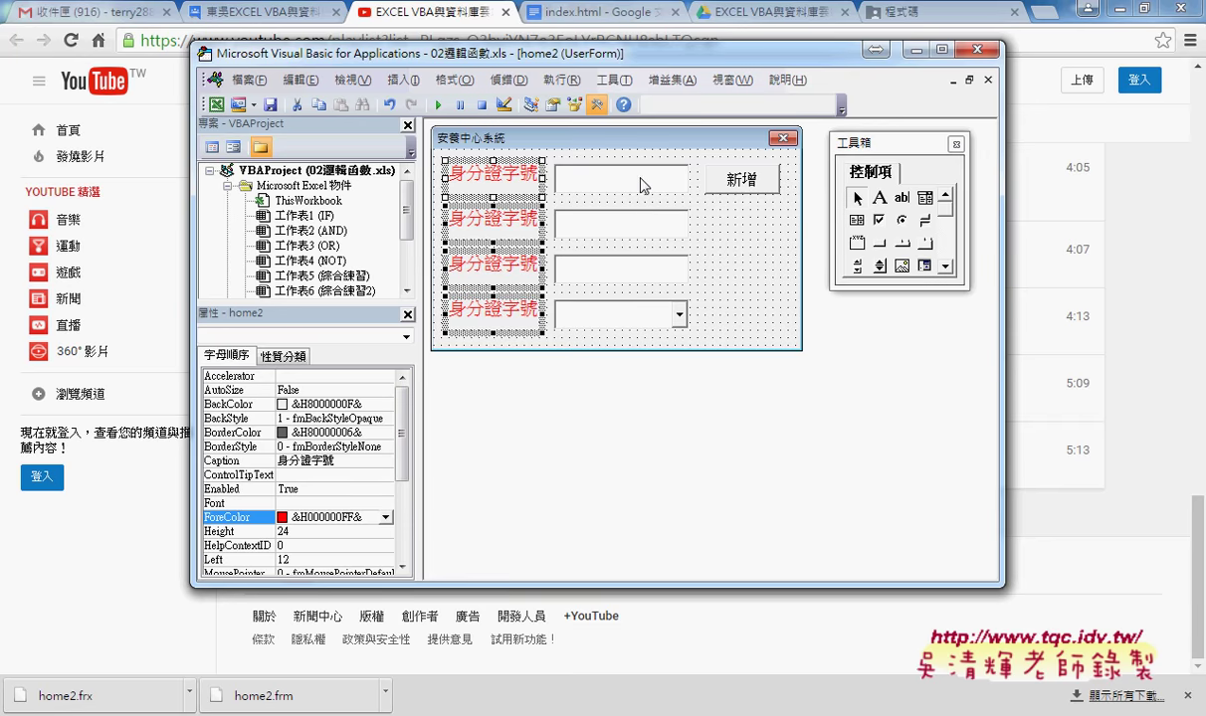
click(626, 183)
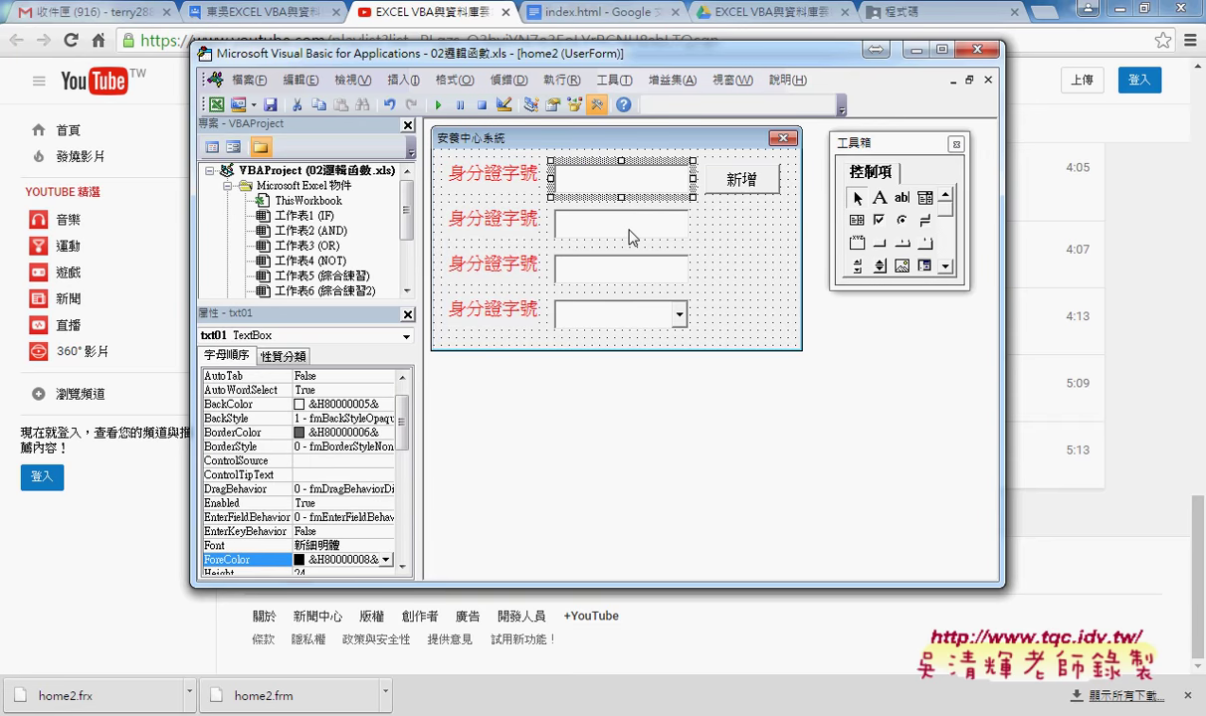
click(737, 249)
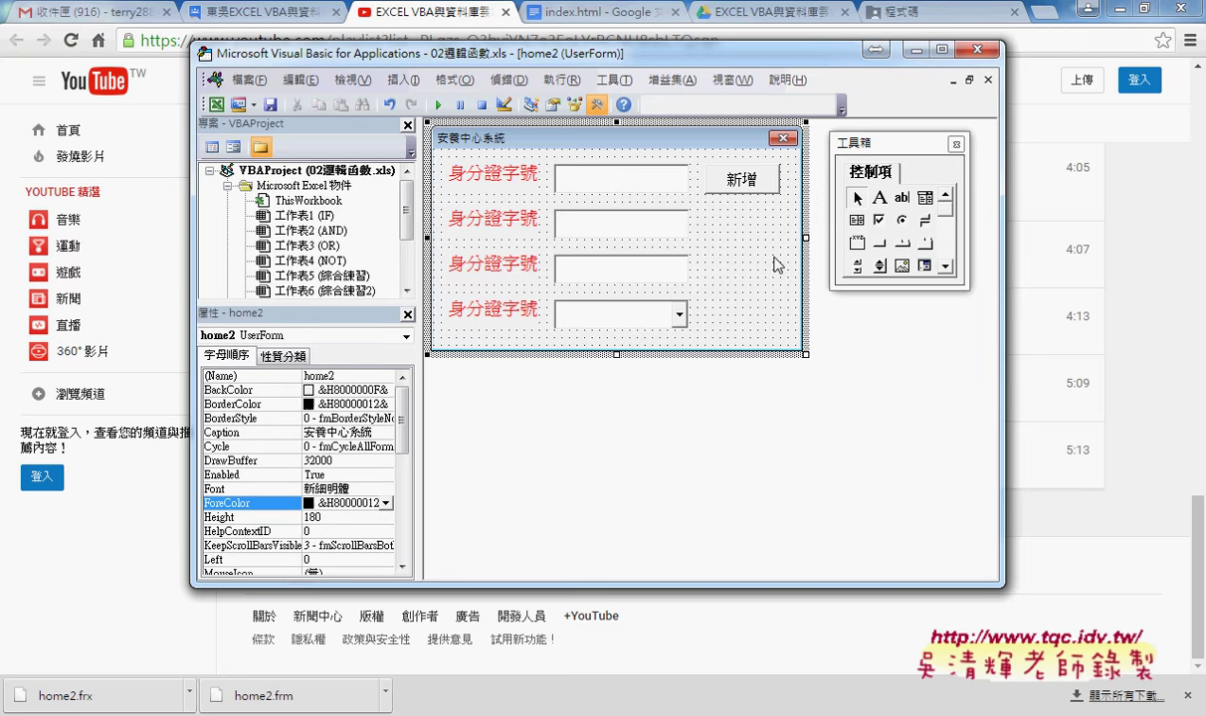
click(602, 182)
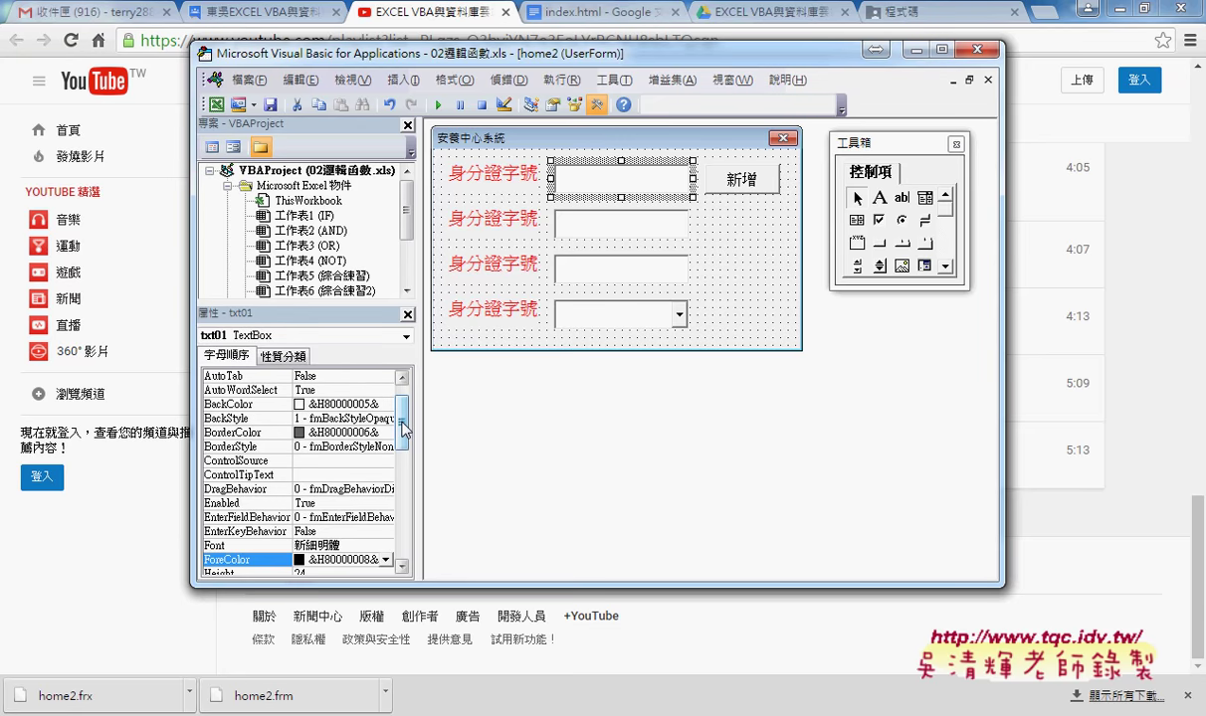
scroll(384, 398, up, 2)
click(633, 234)
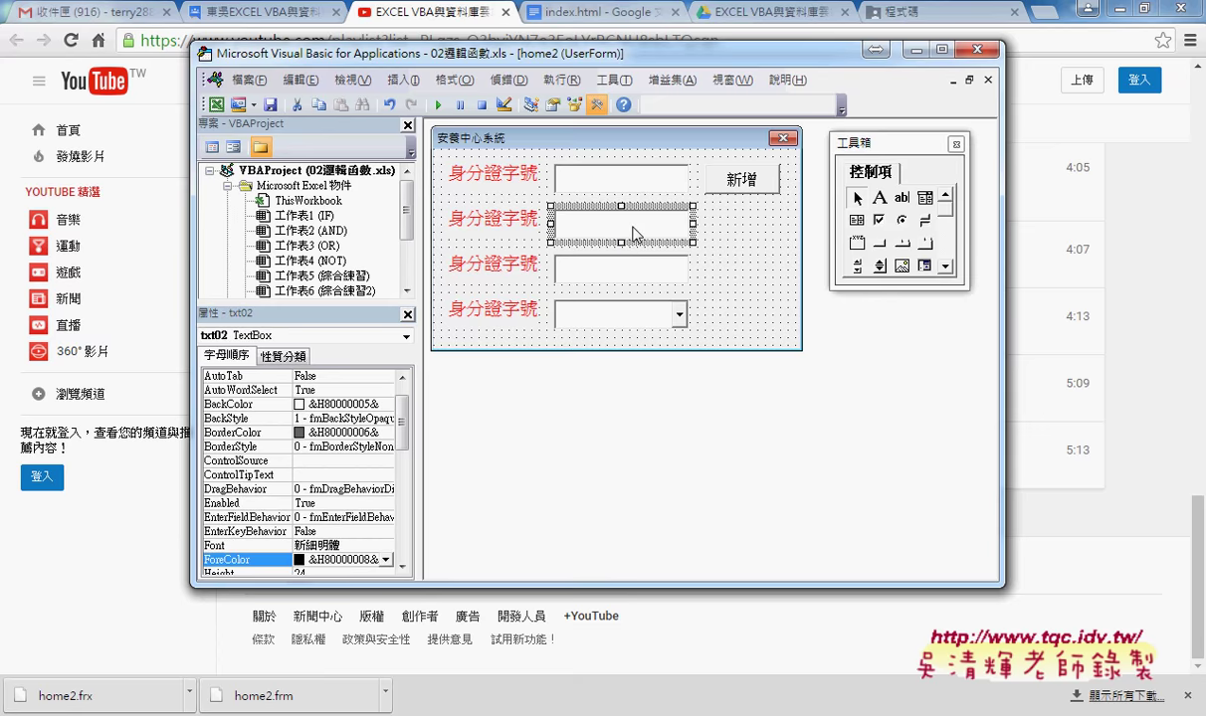
scroll(386, 422, up, 2)
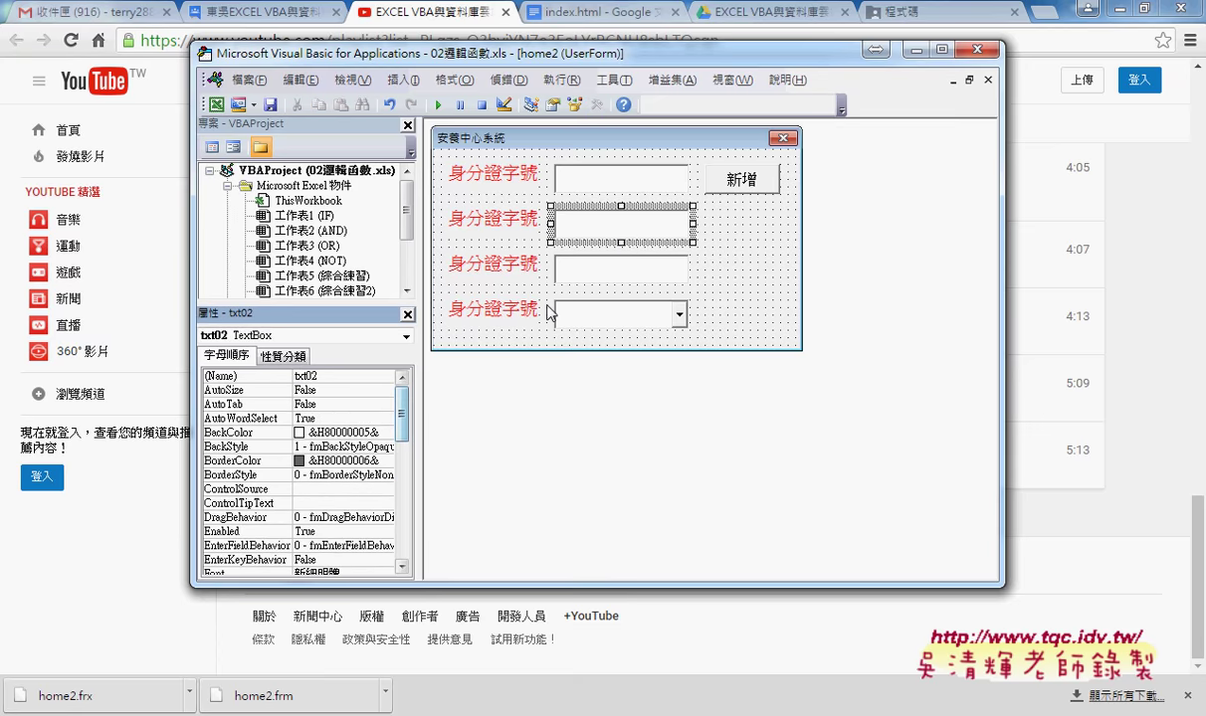
click(603, 328)
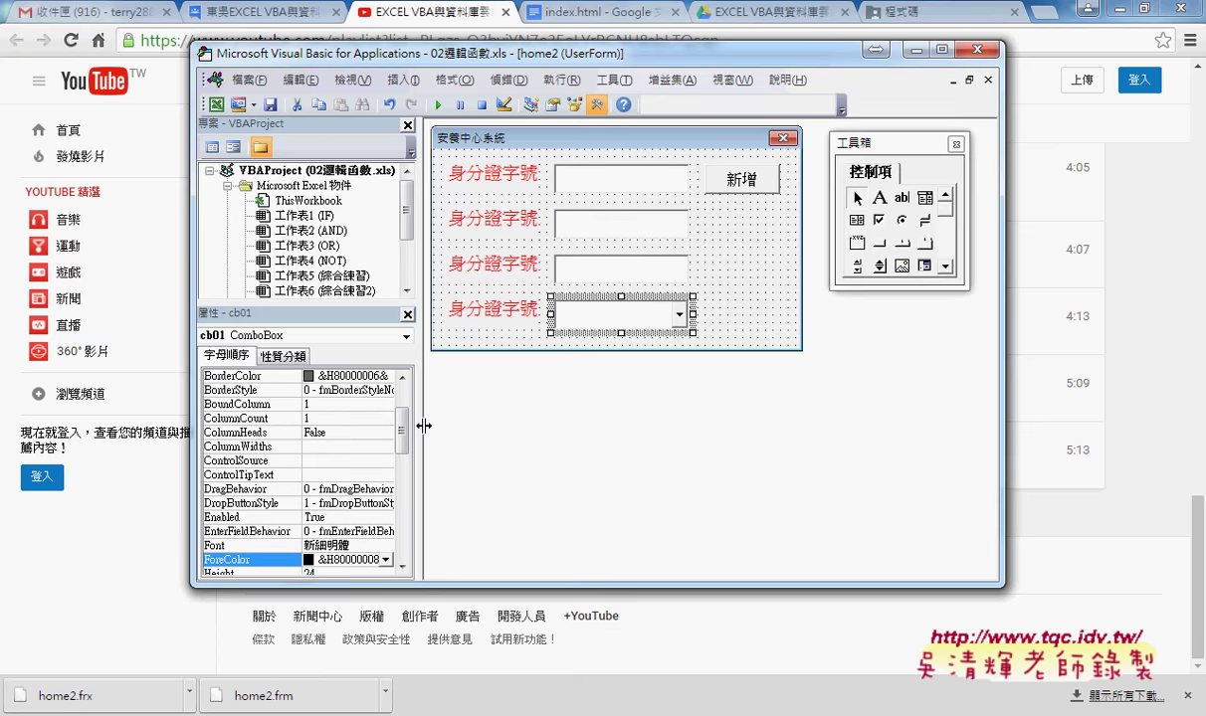
scroll(383, 403, up, 2)
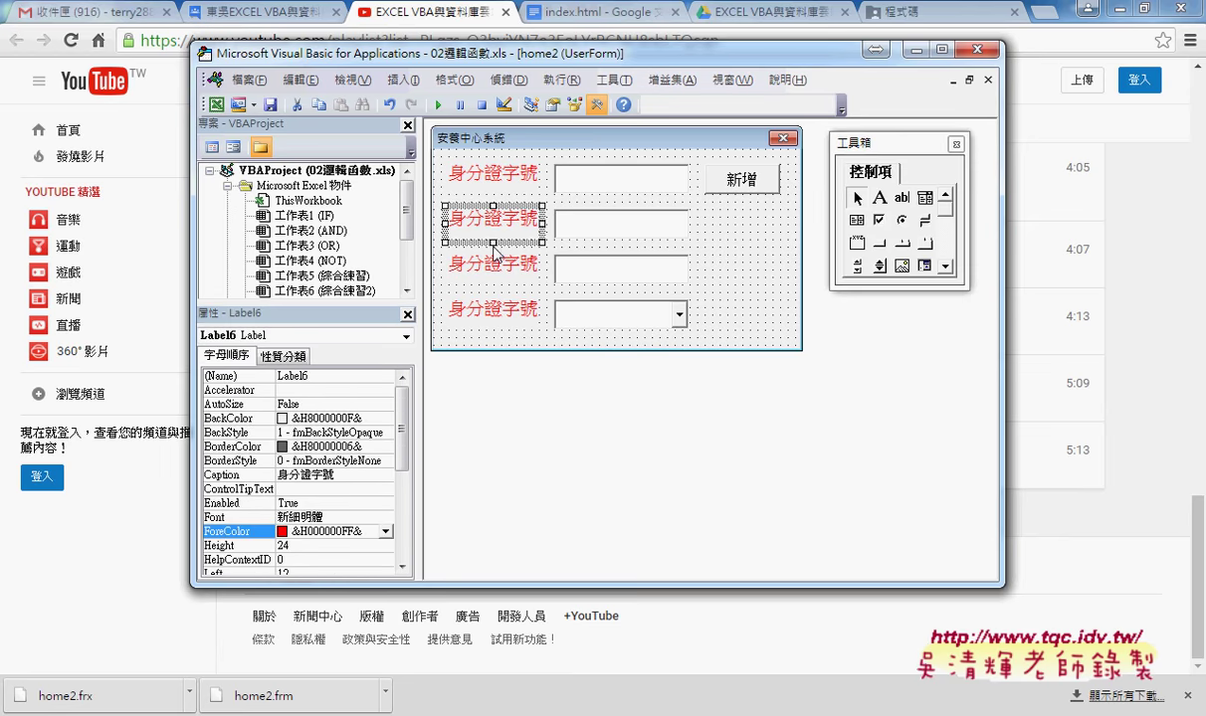
click(475, 213)
click(438, 104)
- Check the county list on Excel's 戶籍地 sheet, then return to the form editor over 綜合練習2
click(597, 244)
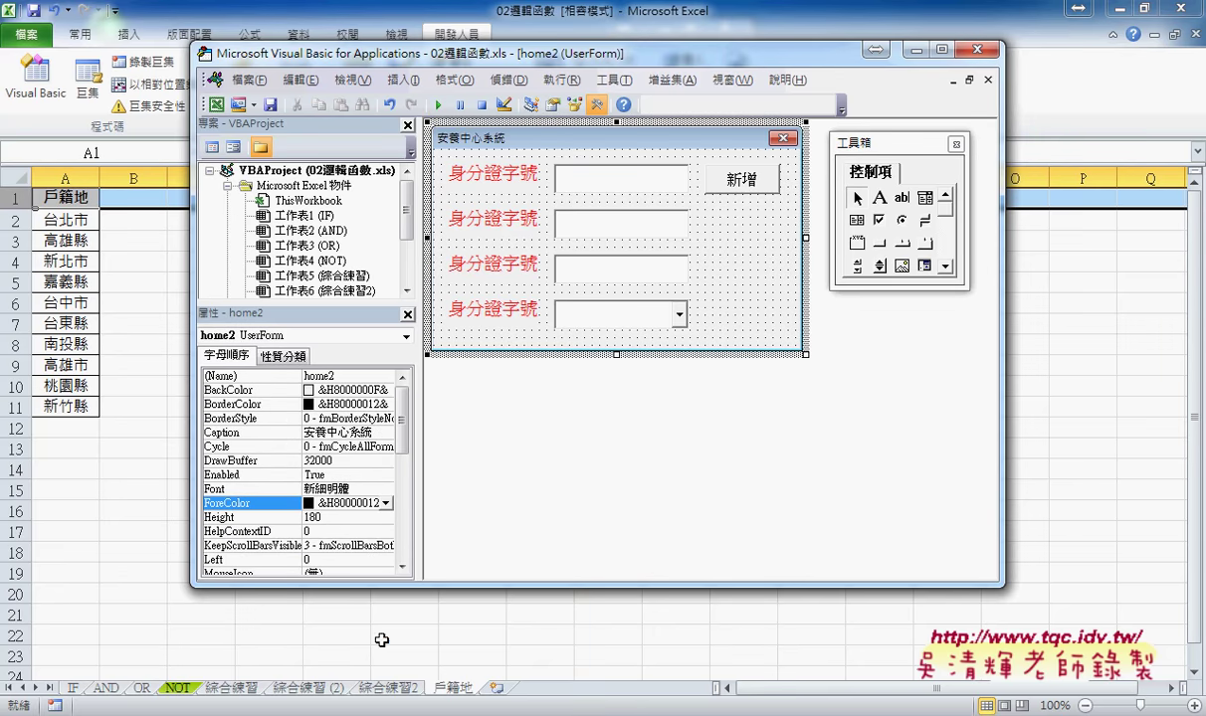
click(342, 686)
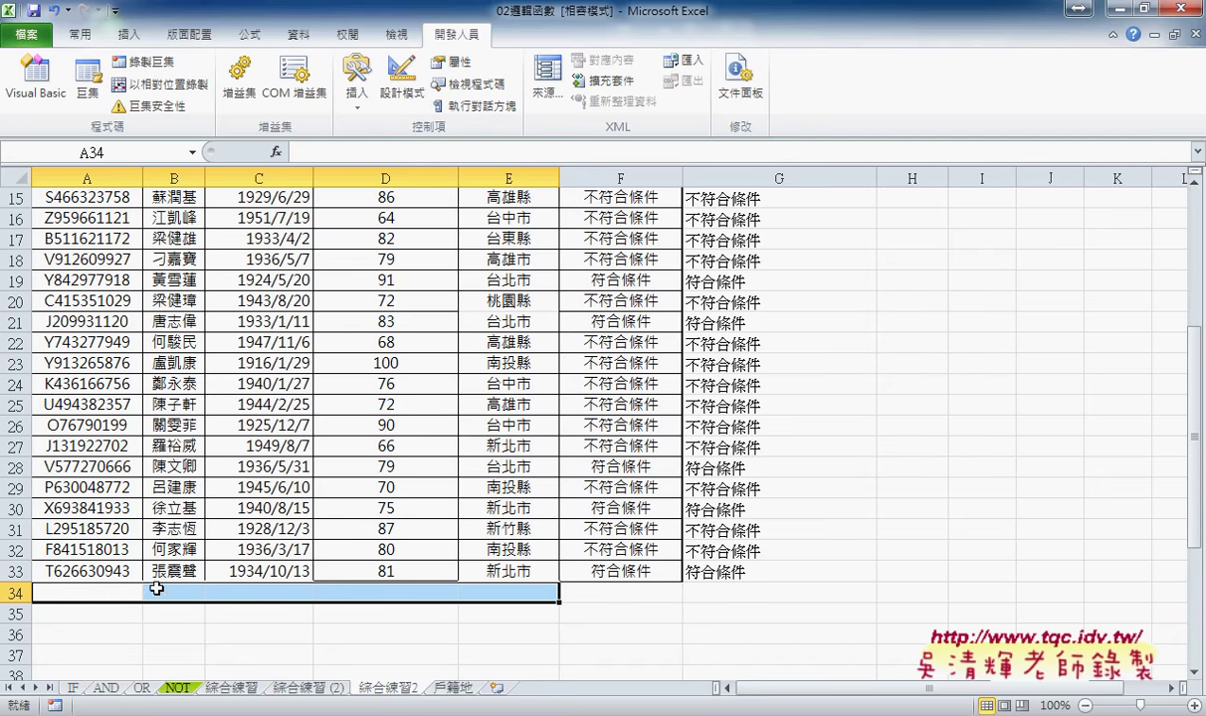
scroll(499, 597, down, 3)
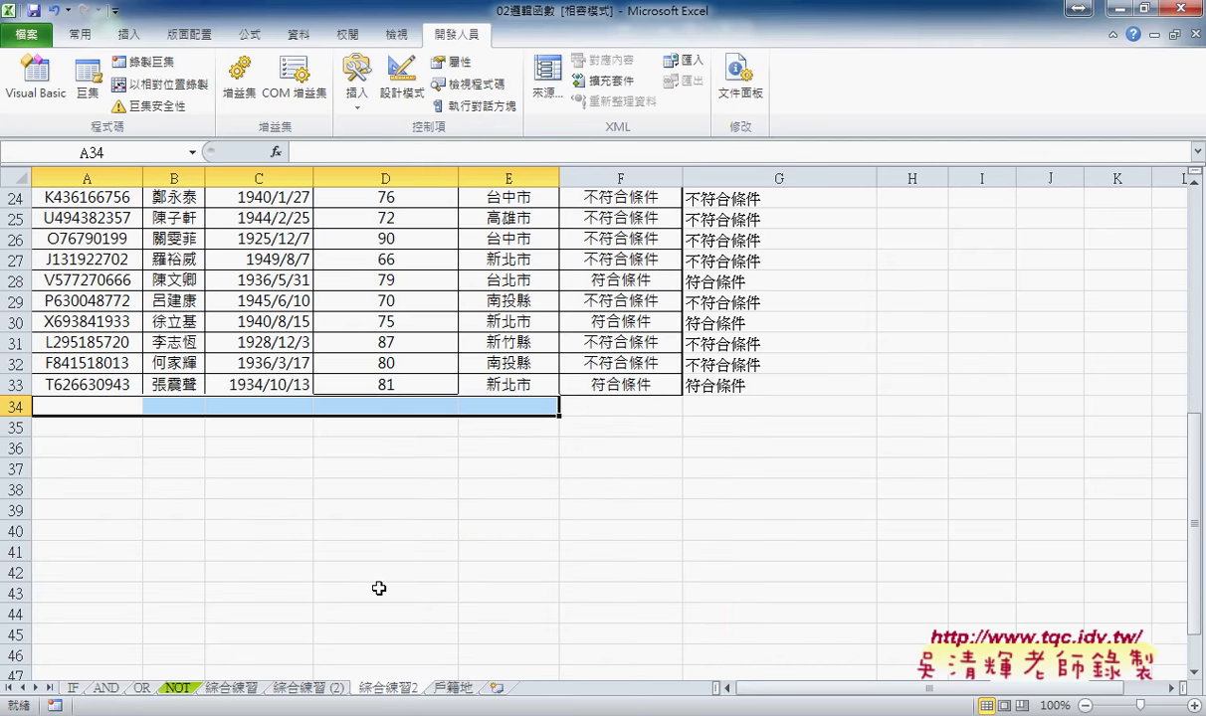
click(451, 687)
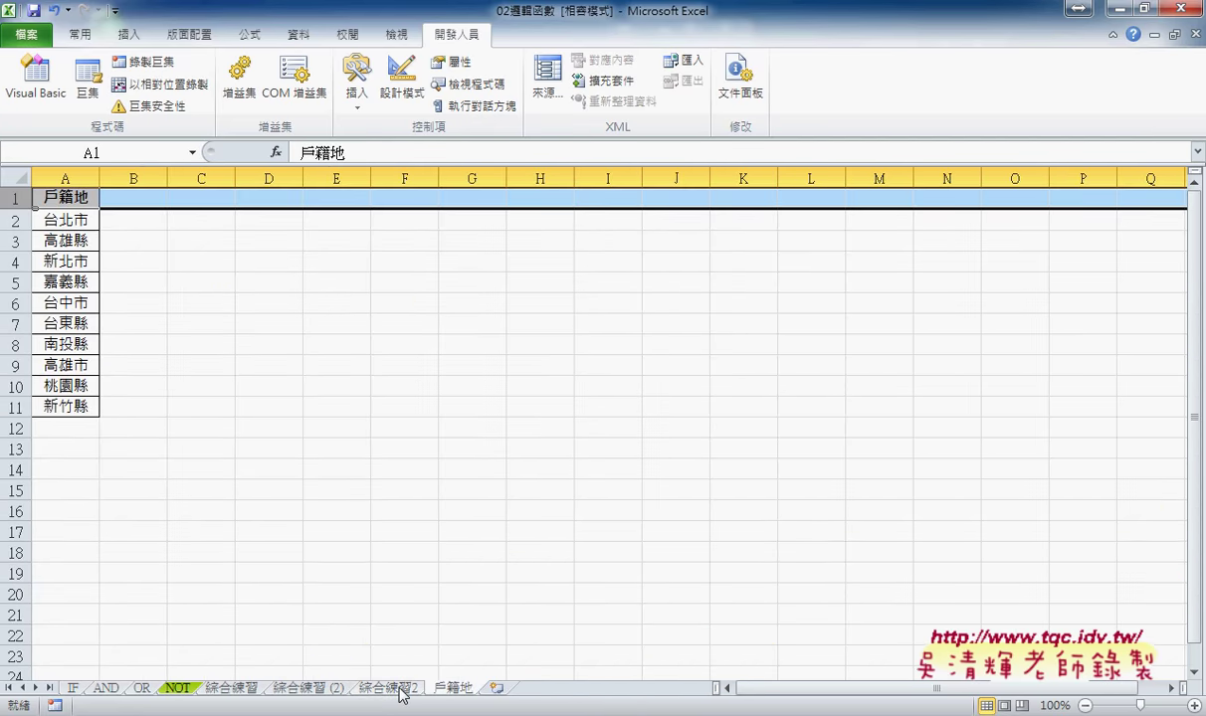
mouse_move(317, 712)
click(416, 577)
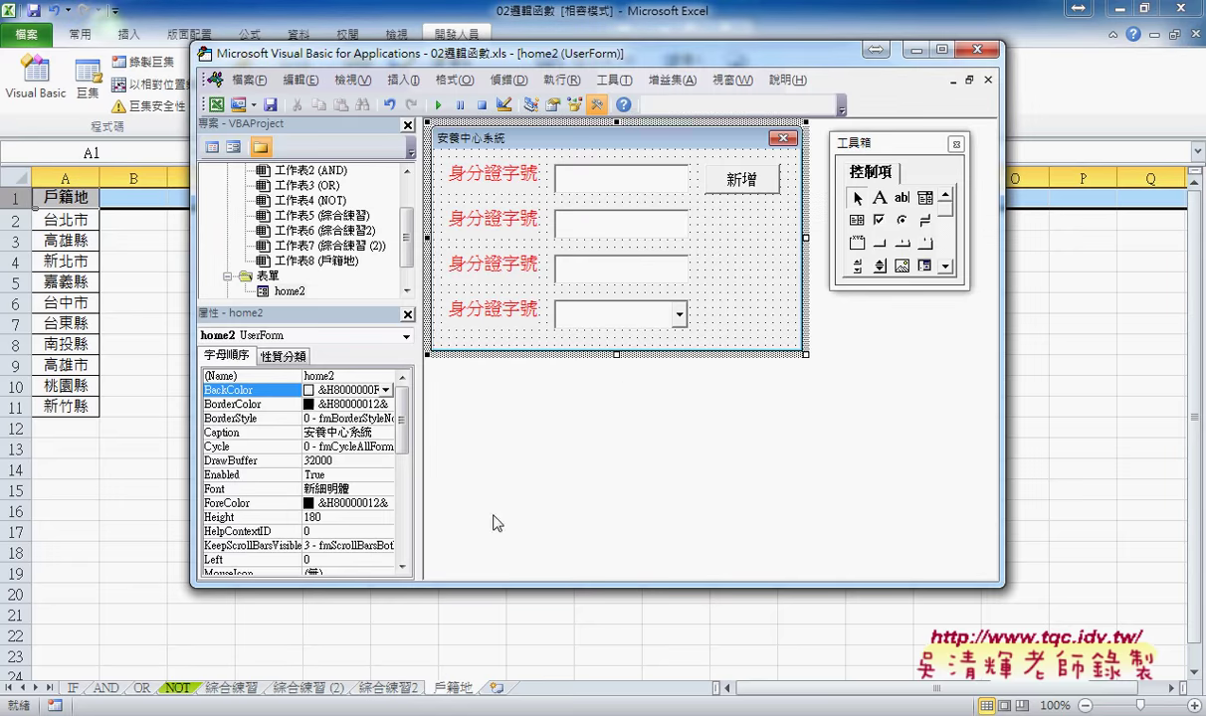
click(388, 688)
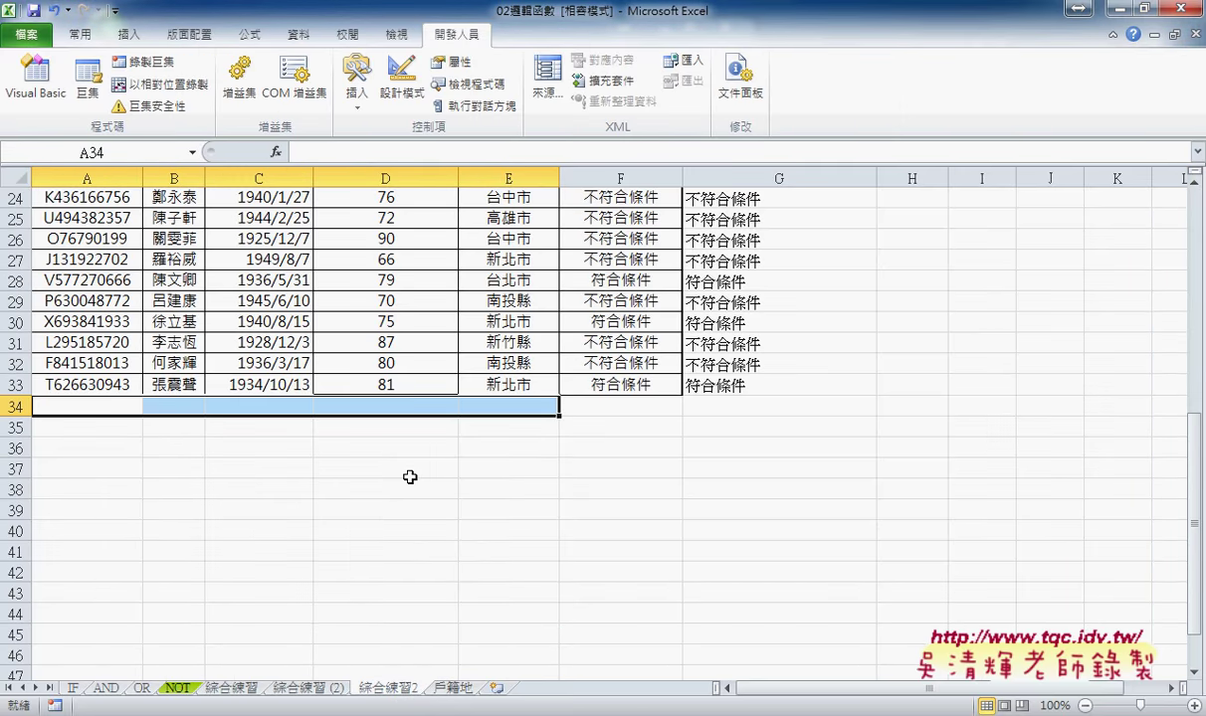
mouse_move(318, 712)
click(428, 597)
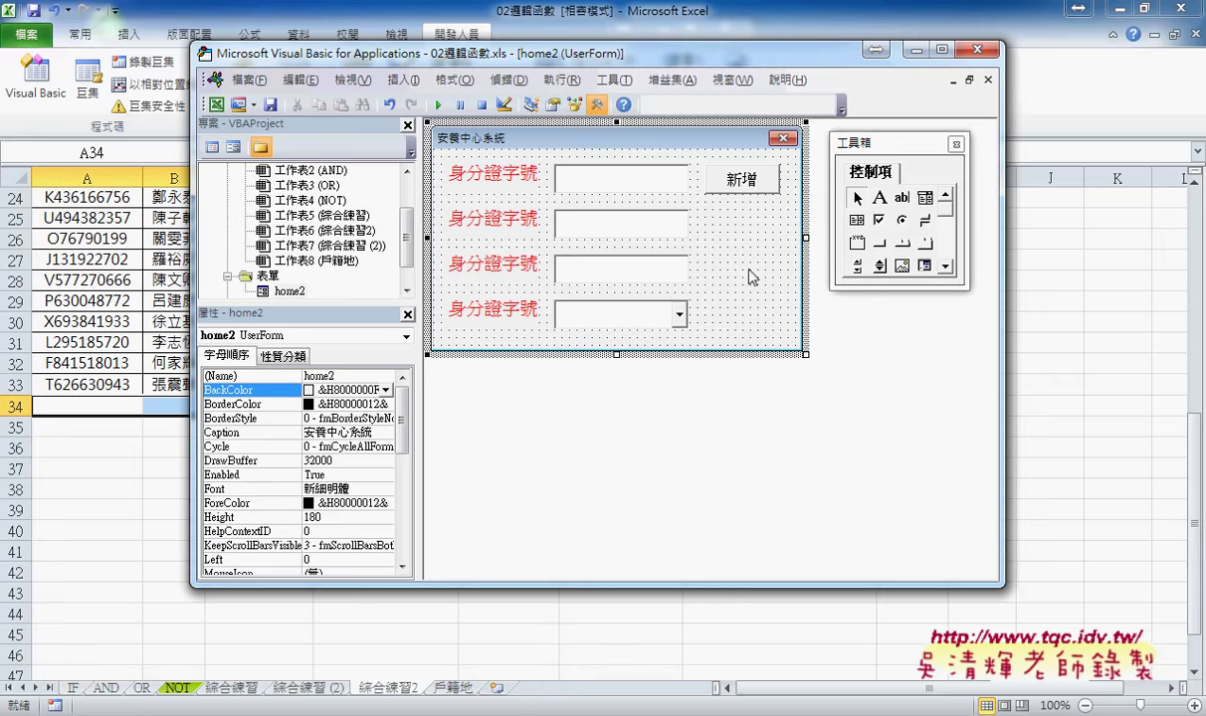
- Run the 安養中心系統 form and view the combo box's counties, such as 台北市 and 高雄縣
click(439, 104)
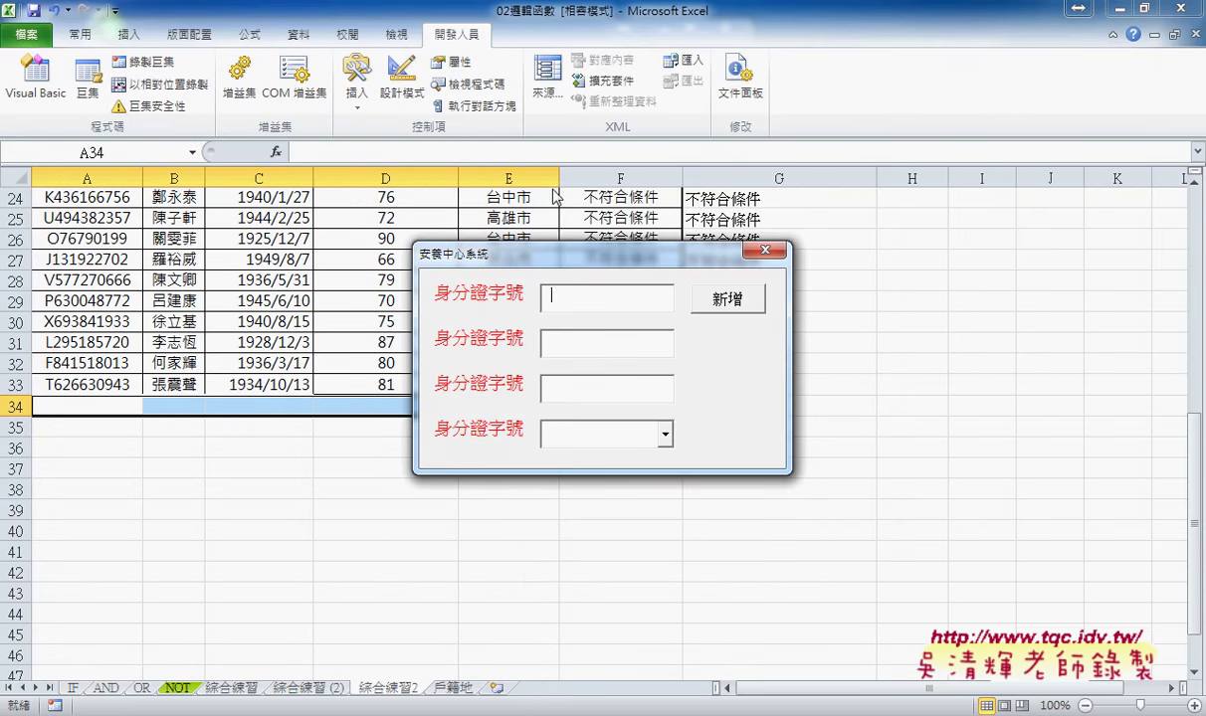
click(666, 435)
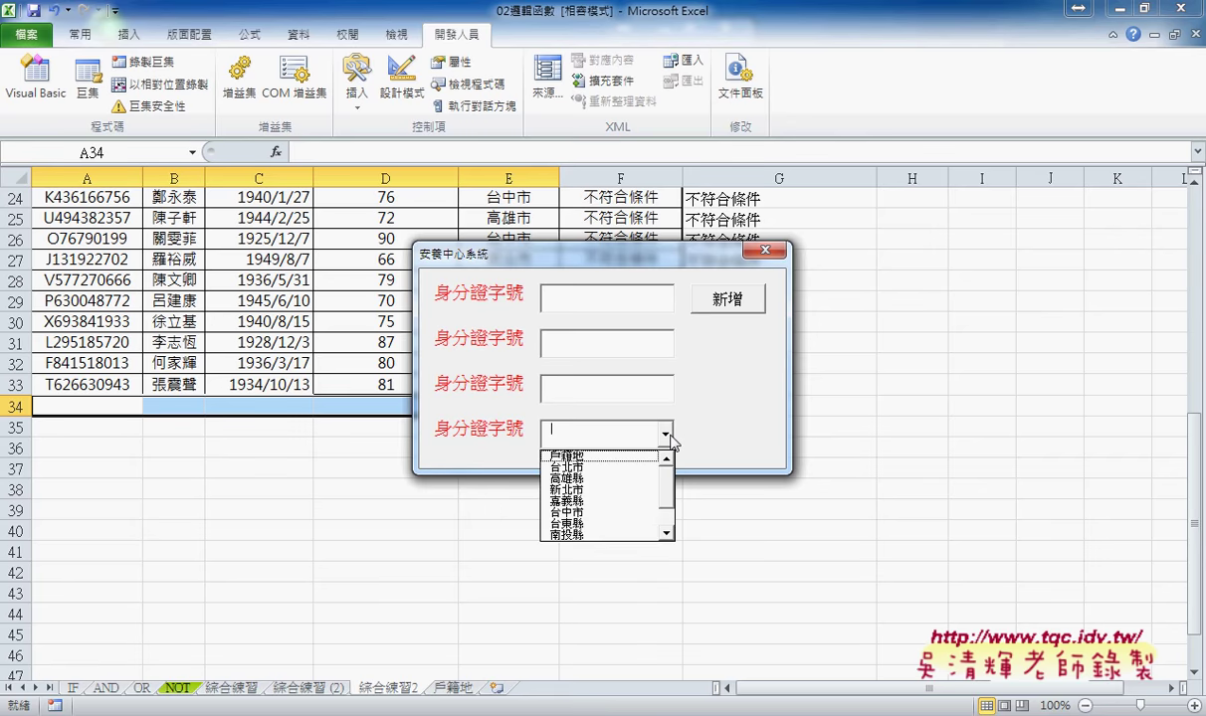
scroll(672, 502, down, 1)
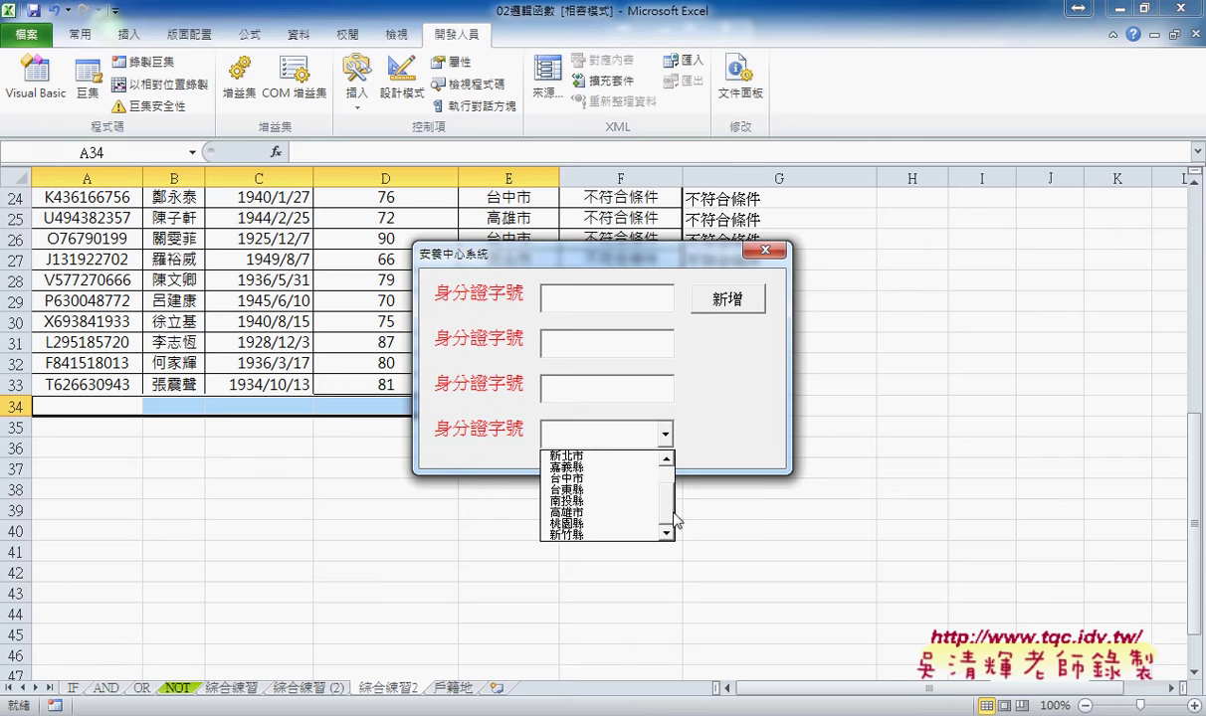
scroll(674, 527, up, 1)
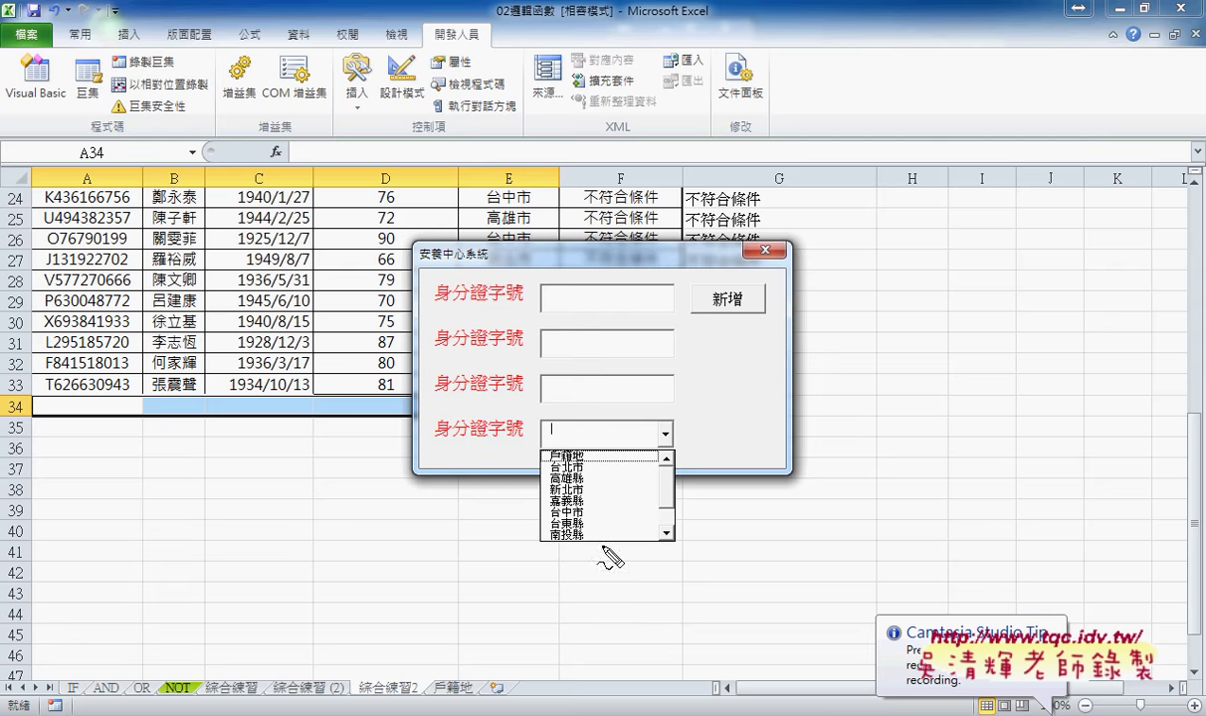
- Mark the drop-down list as coming from the 戶籍地 sheet, then close the running form
mouse_move(601, 545)
mouse_down()
mouse_move(537, 489)
mouse_move(609, 552)
mouse_up()
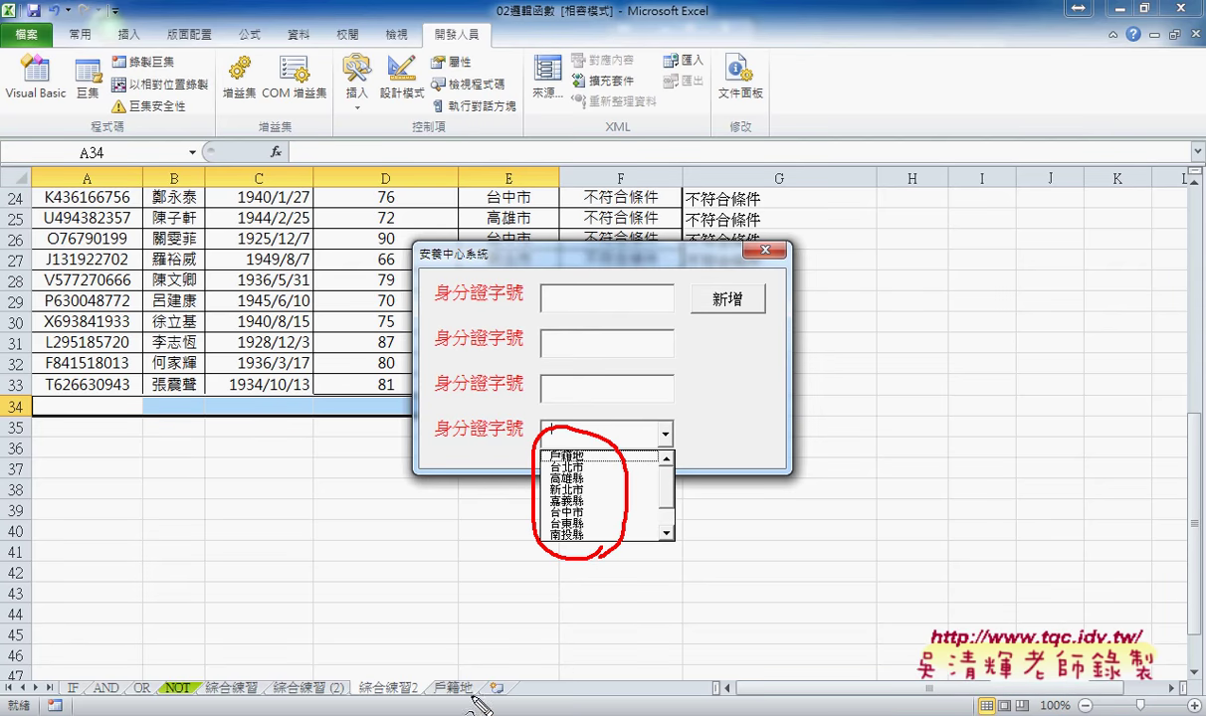
mouse_move(463, 702)
mouse_down()
mouse_move(434, 695)
mouse_move(456, 661)
mouse_up()
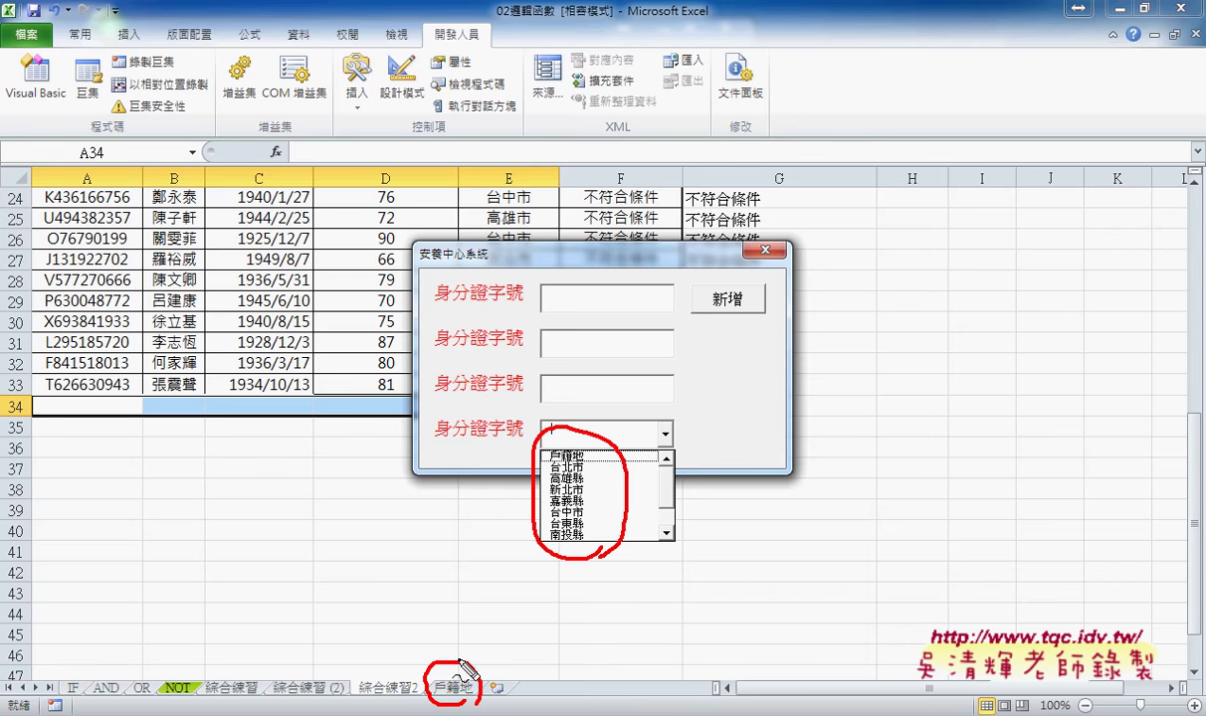
mouse_move(452, 660)
mouse_down()
mouse_move(520, 490)
mouse_move(491, 518)
mouse_up()
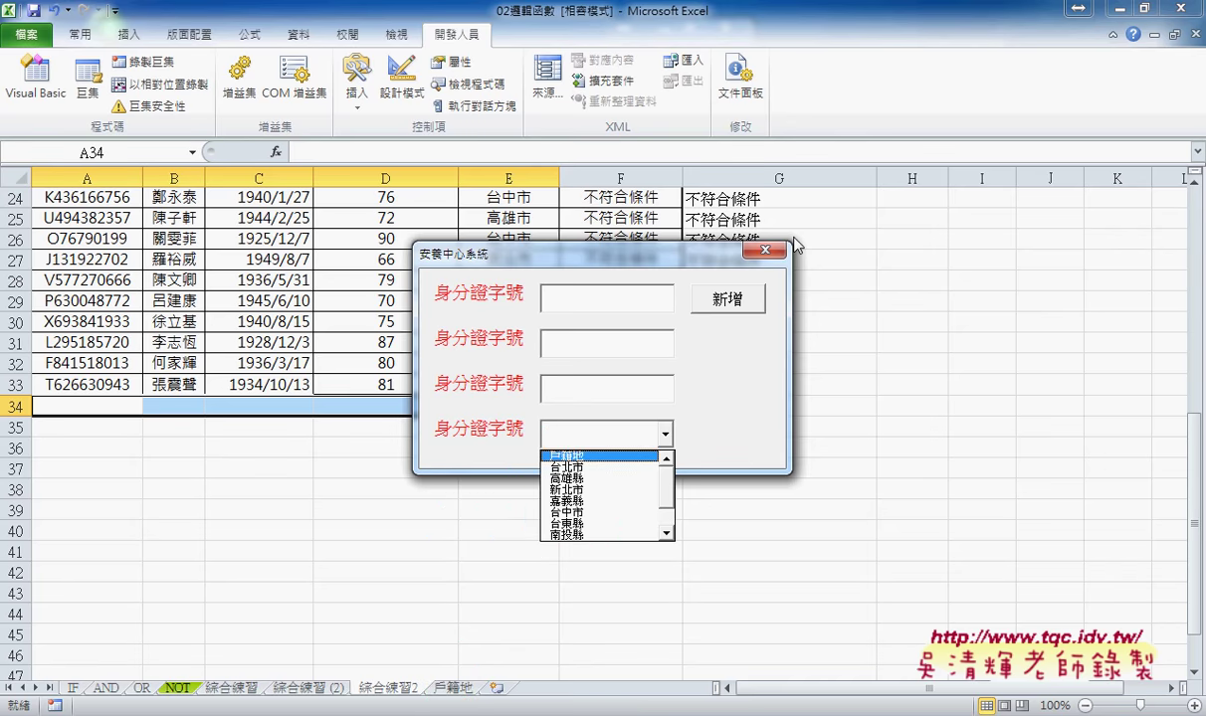
click(764, 250)
- Change the Caption of the fourth label, beside the combo box, to 戶籍地
drag(418, 245, 927, 237)
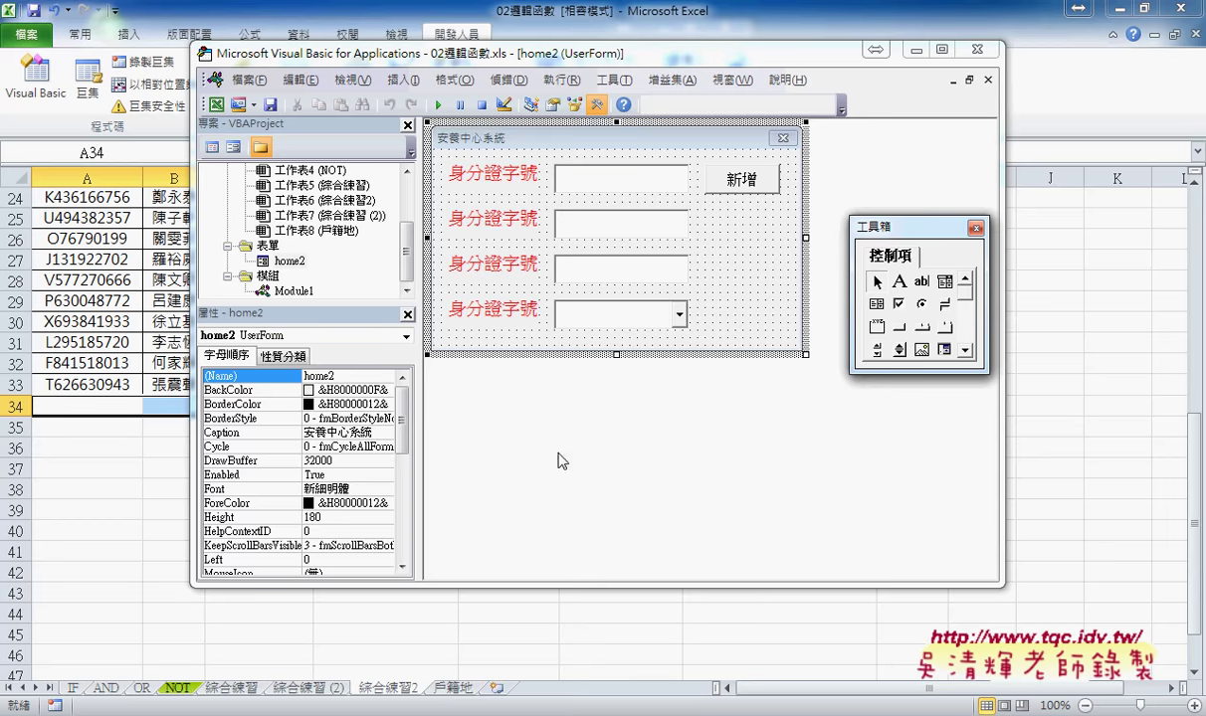
click(599, 310)
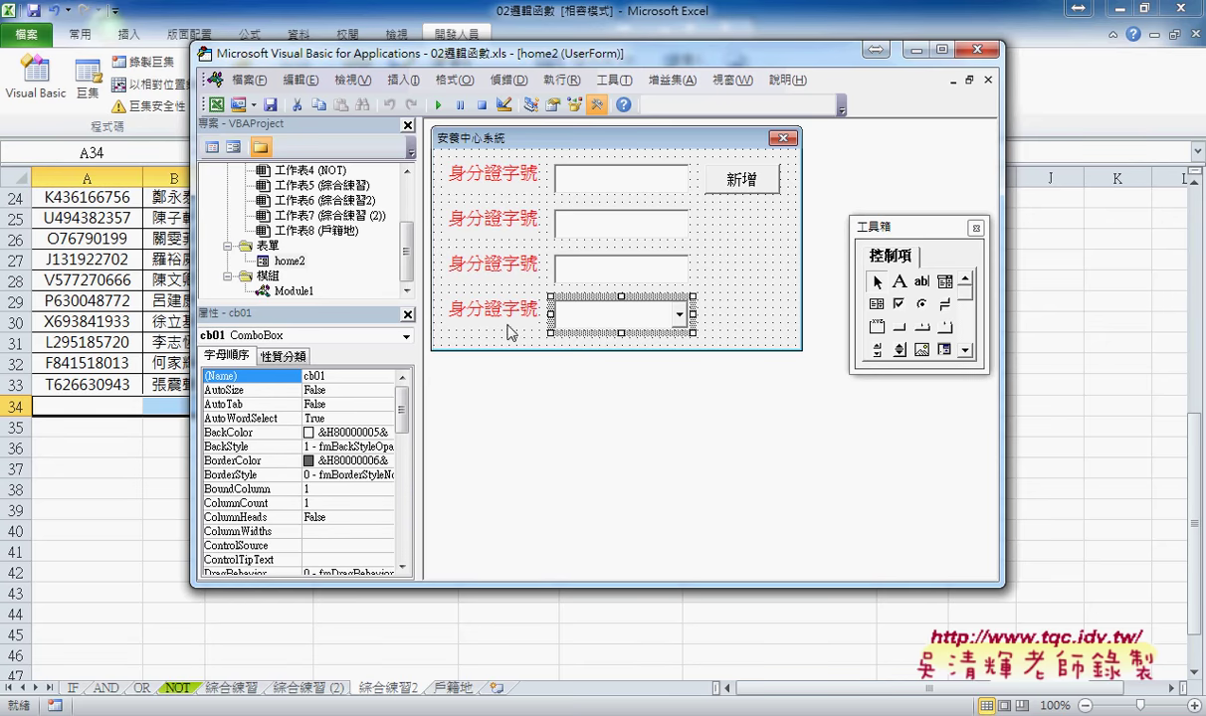
click(482, 309)
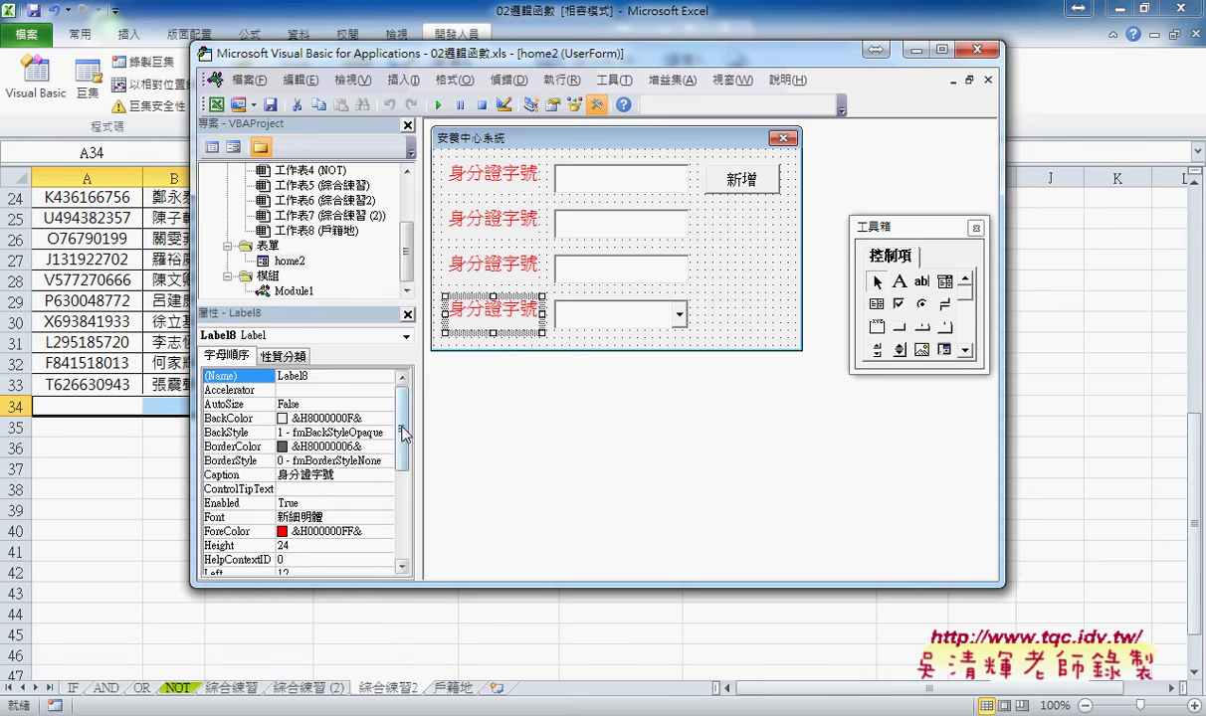
click(350, 475)
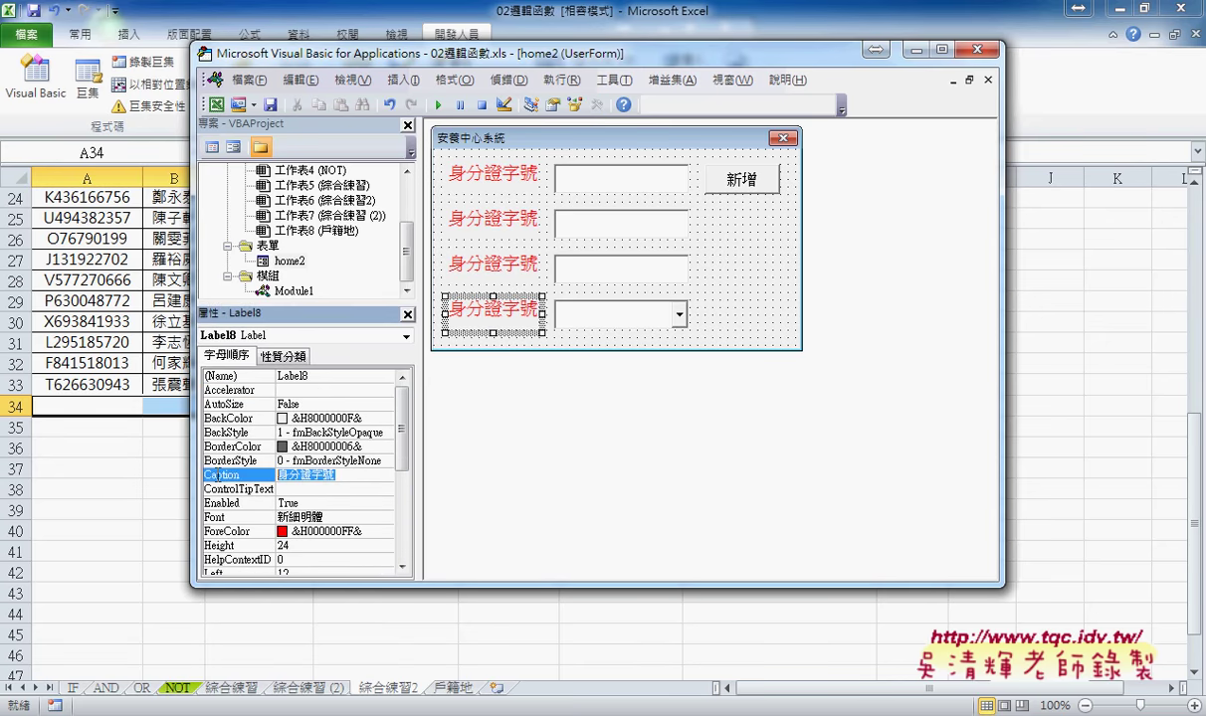
text(ㄏㄨ)
text(戶籍地)
key(Return)
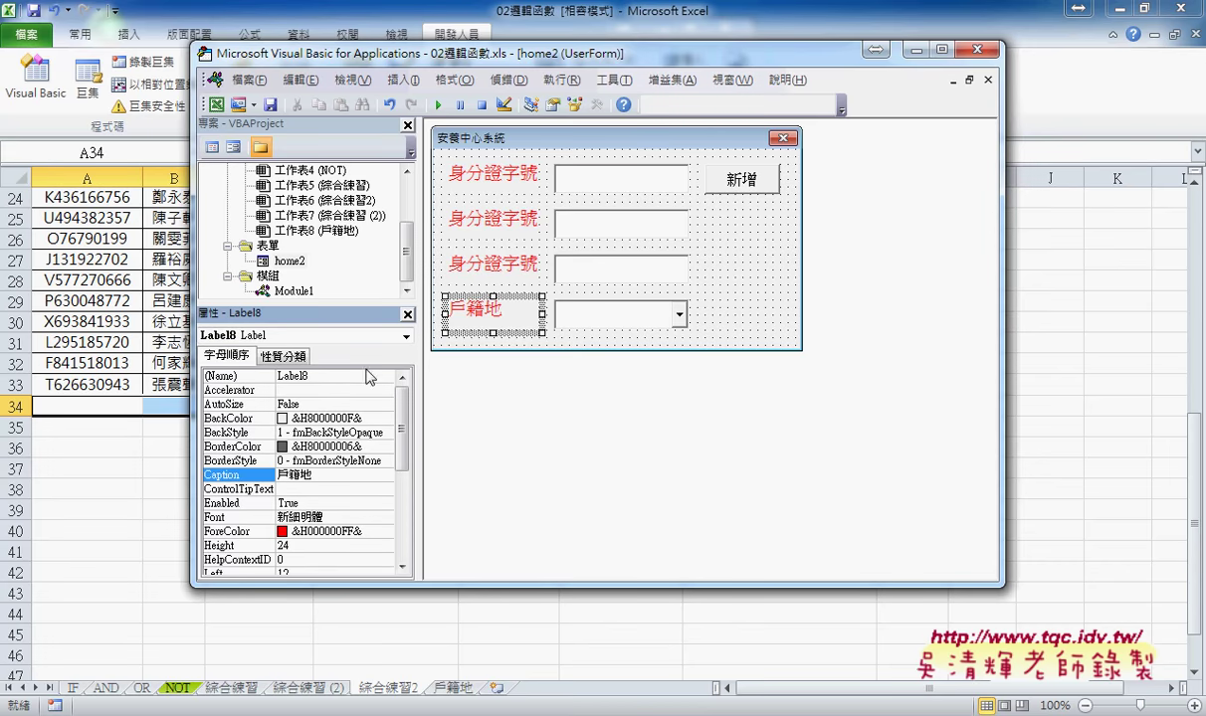
click(761, 316)
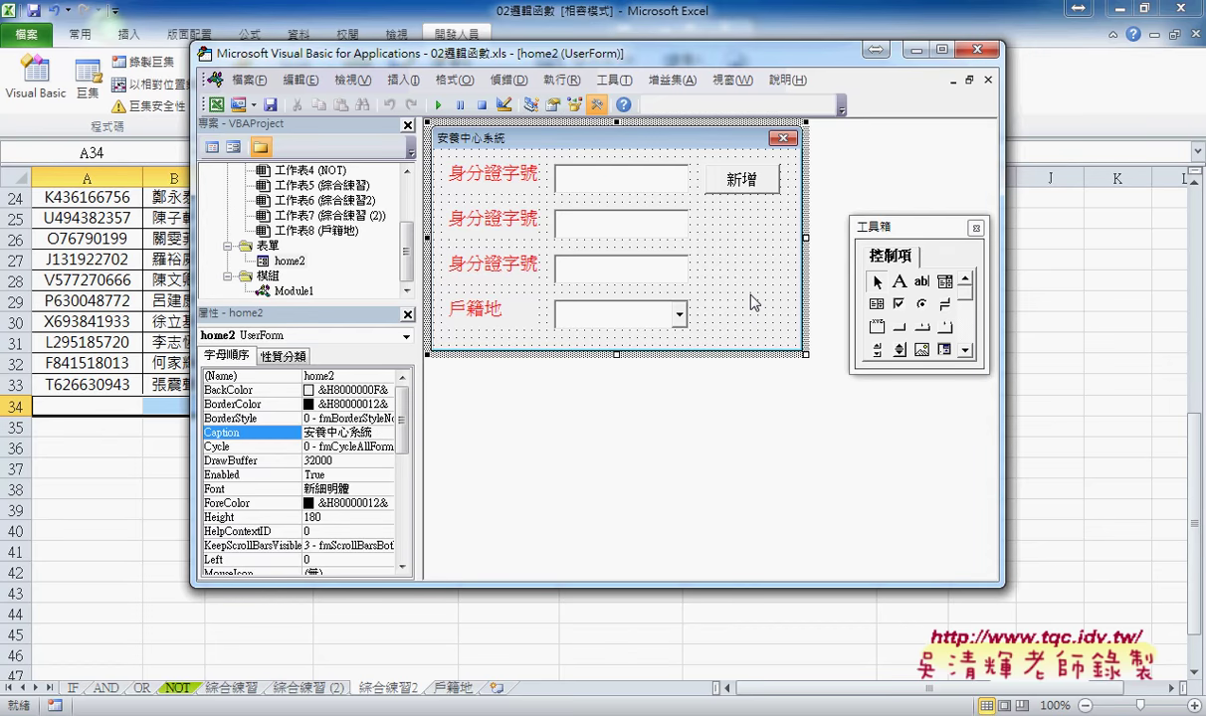
- Show home2's code and generate a UserForm_Click procedure
key(F7)
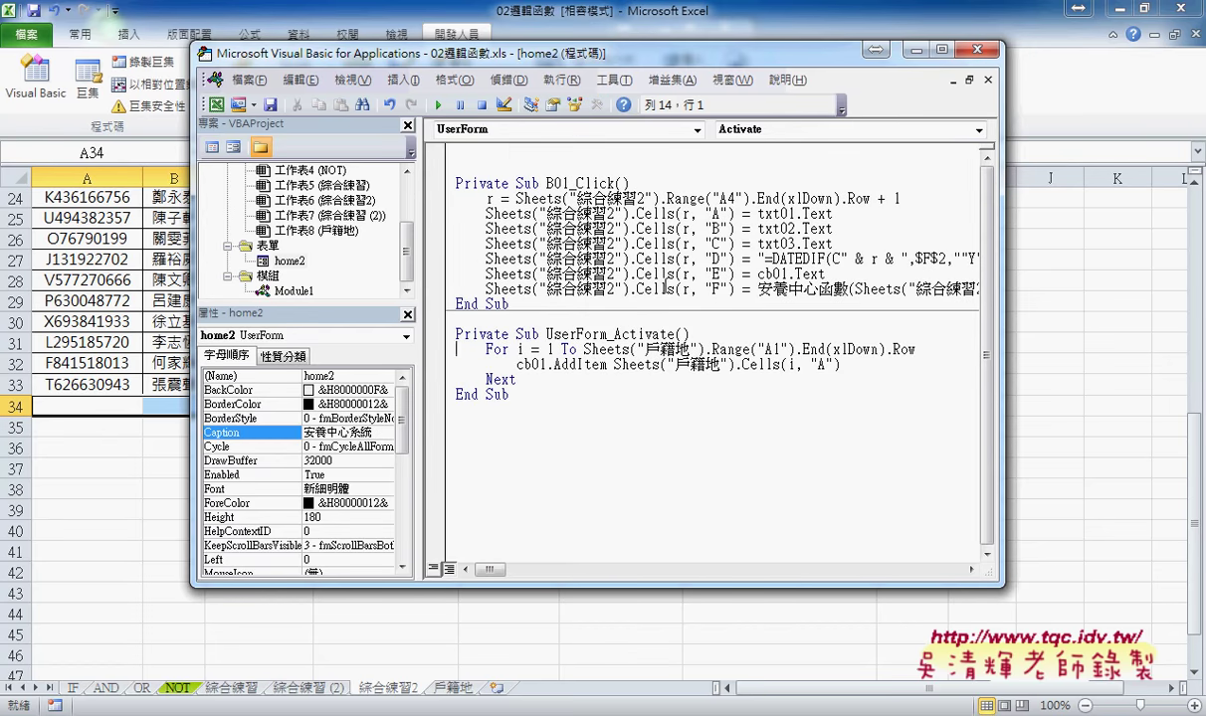
click(766, 132)
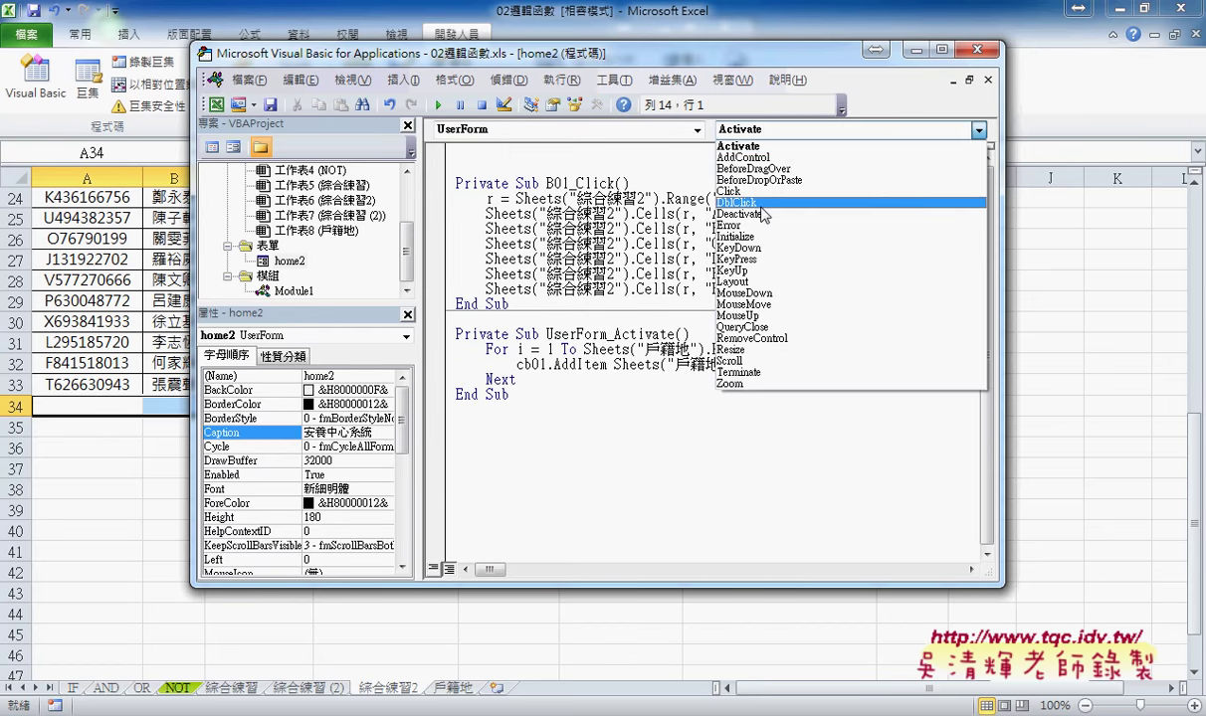
click(732, 191)
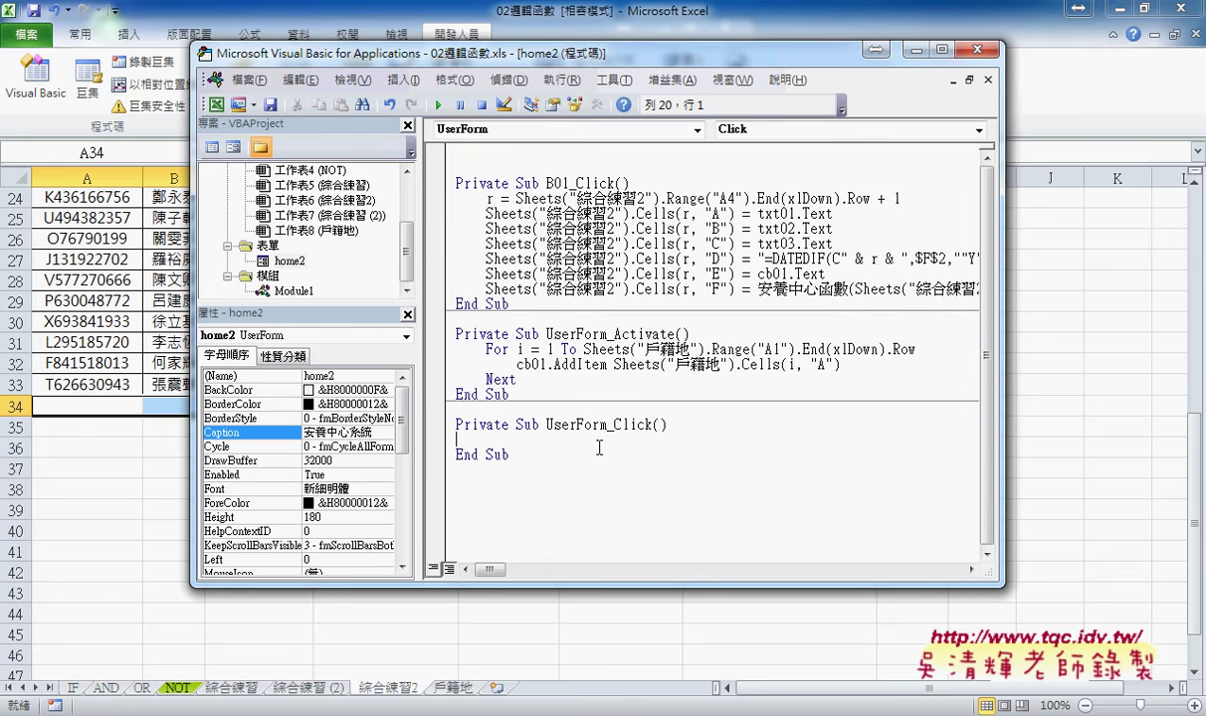
click(628, 425)
- Return to UserForm_Activate and delete the empty UserForm_Click sub
click(729, 127)
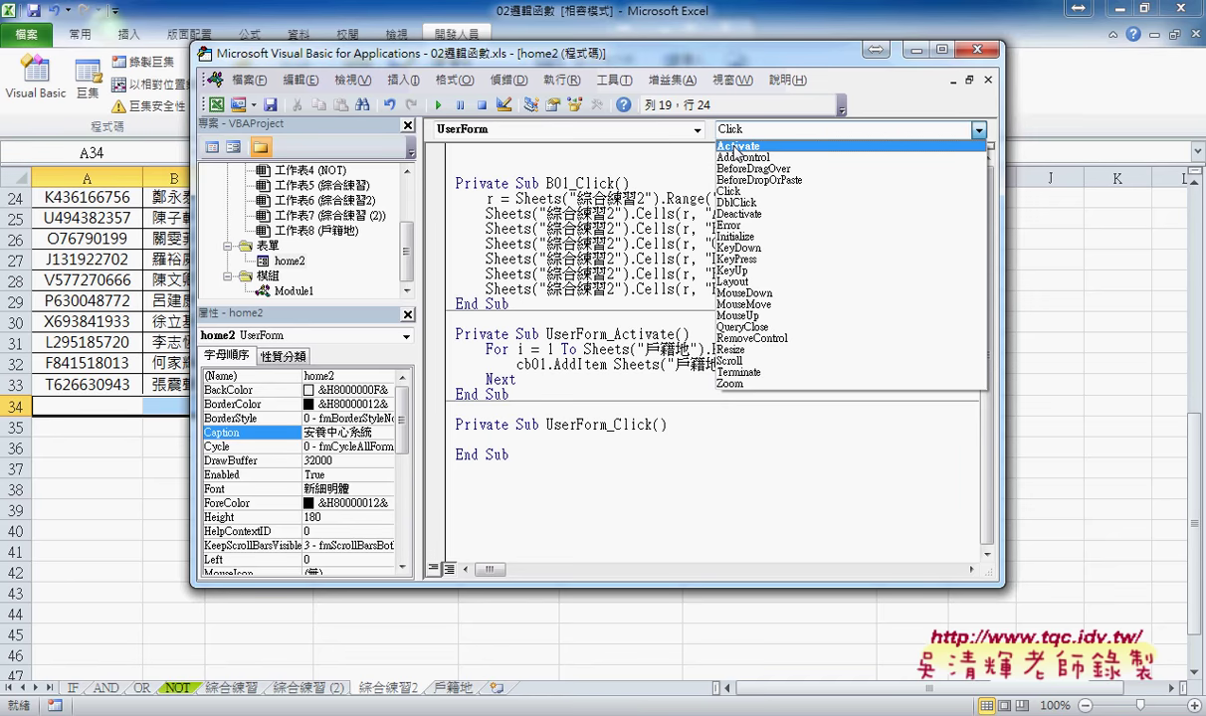
click(735, 148)
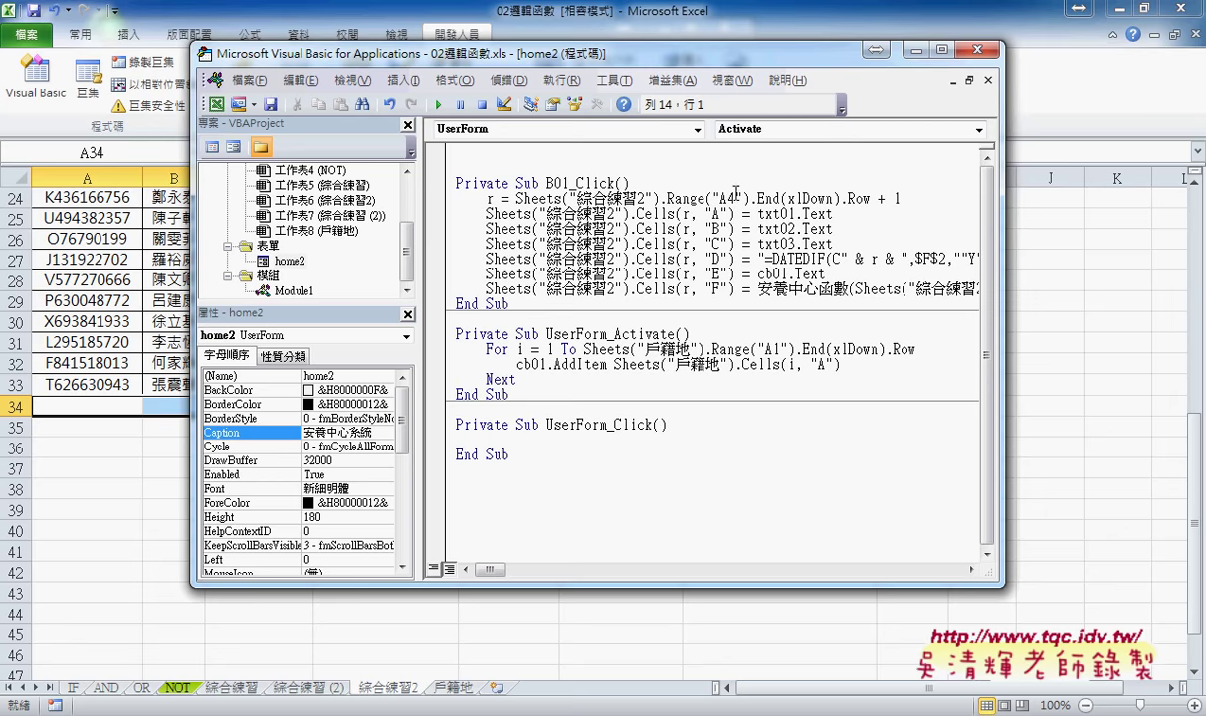
drag(447, 456, 446, 425)
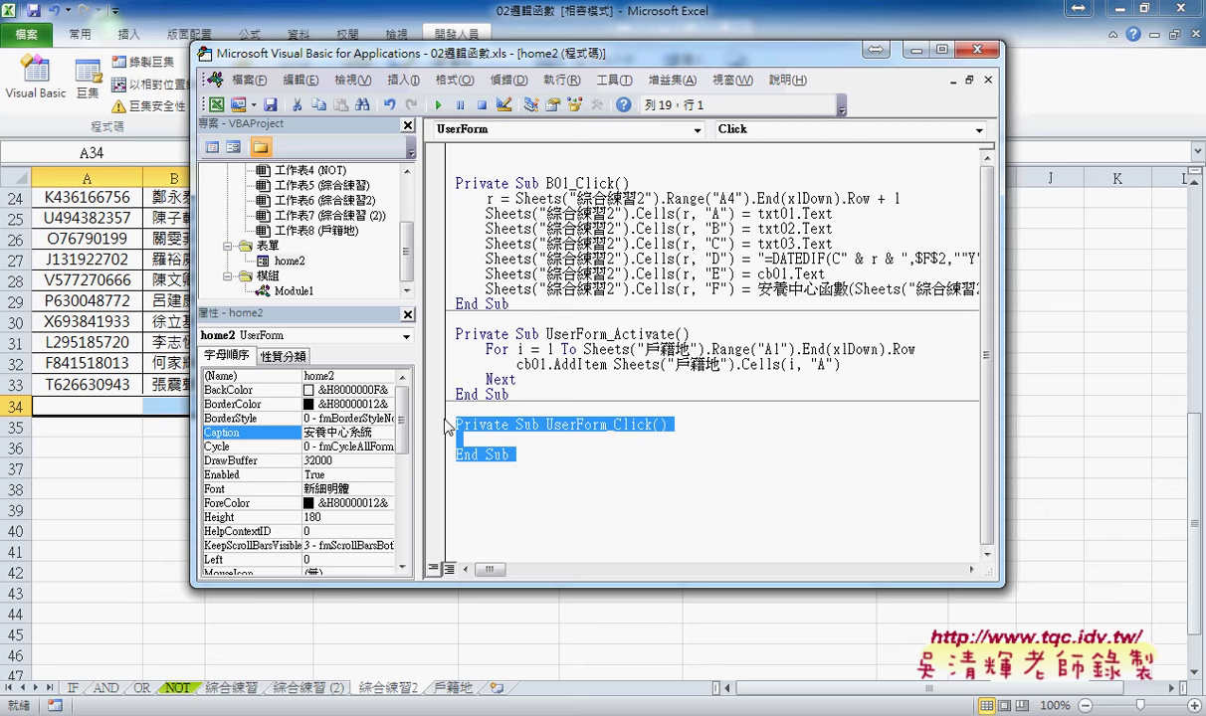
key(Delete)
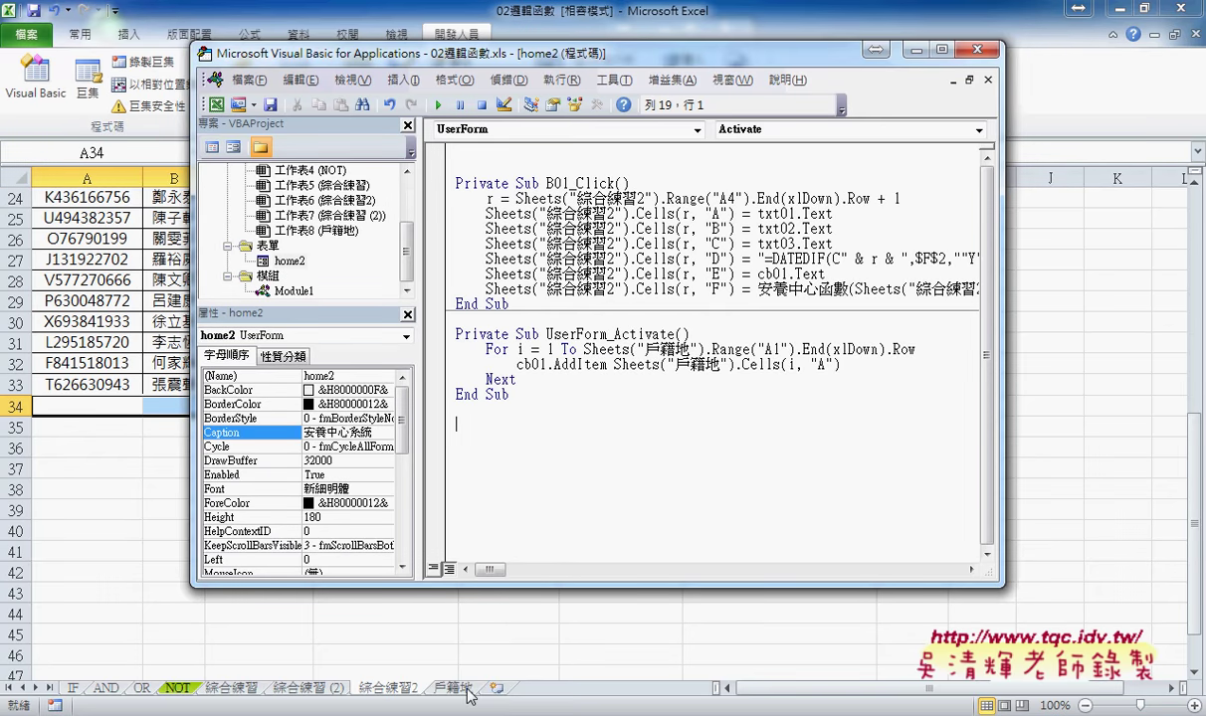
- Delete the header row 1 from the 戶籍地 sheet
click(466, 689)
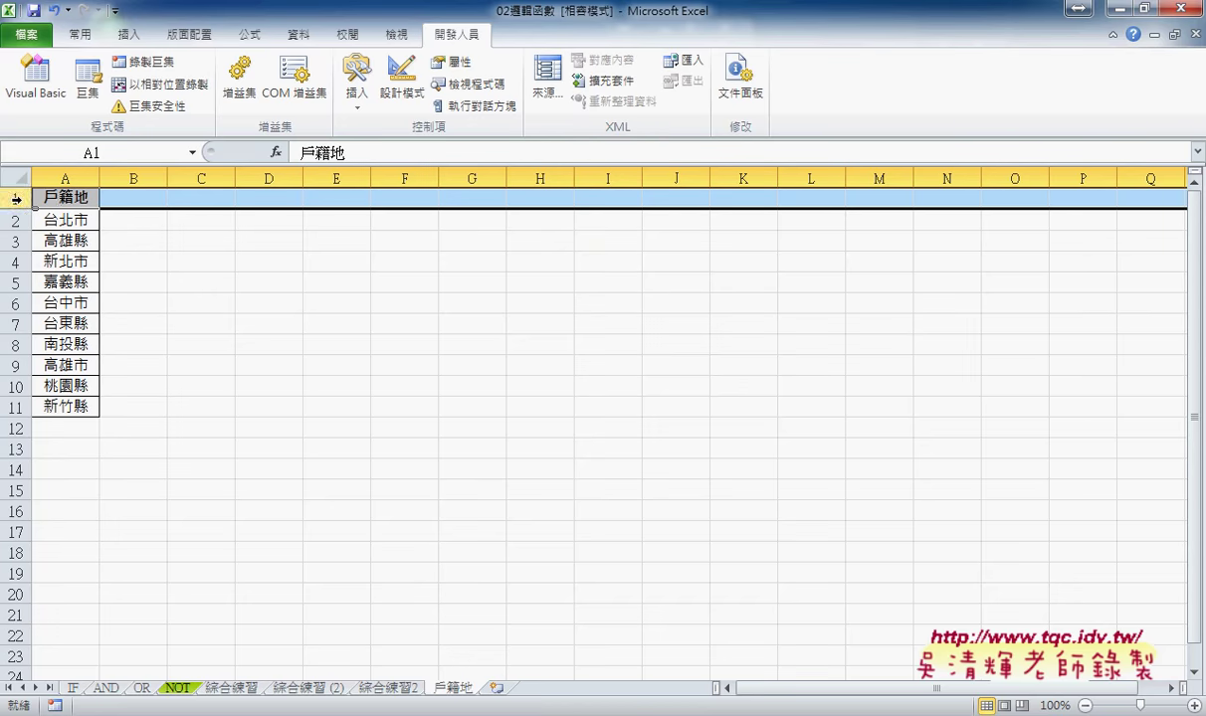
right_click(62, 199)
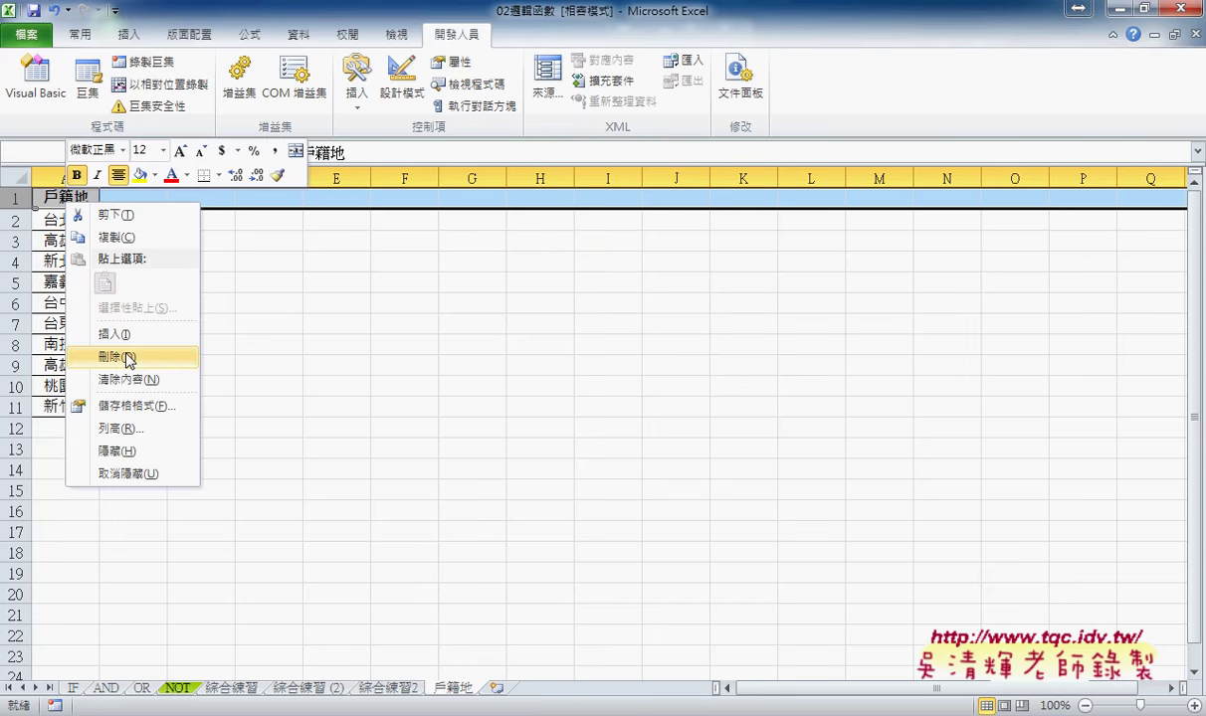
click(127, 358)
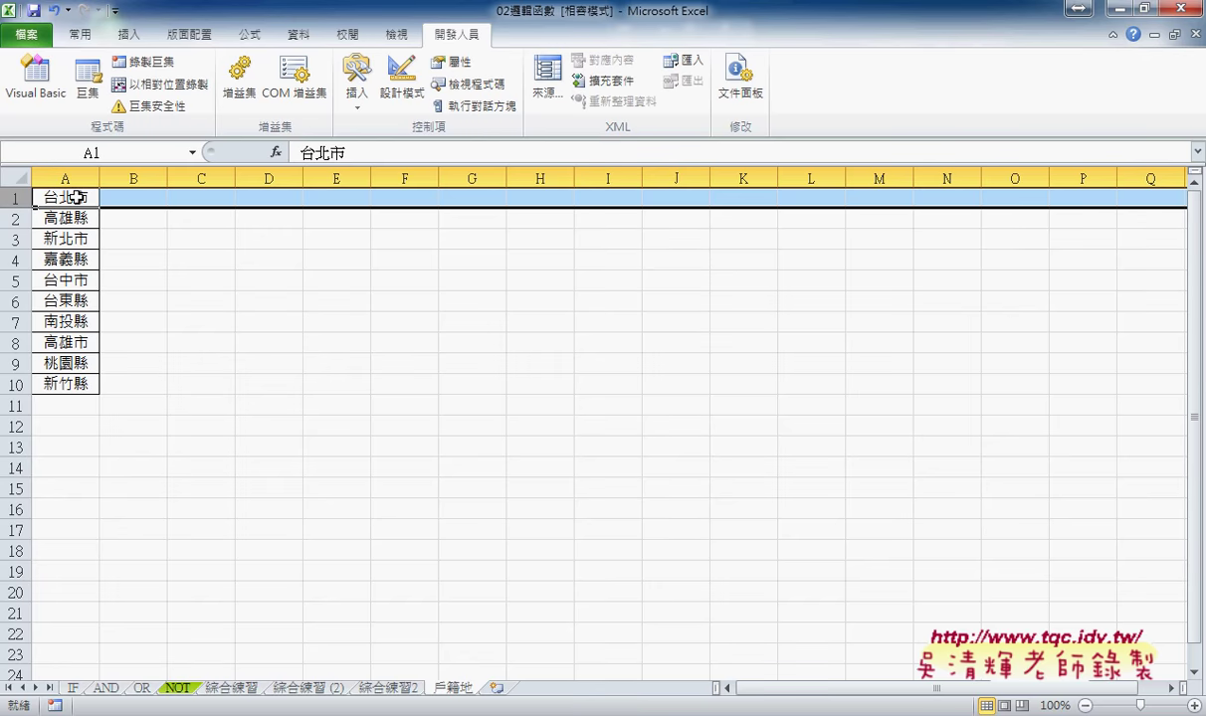
- Select the county list A1:A10, from 台北市 to 新竹縣
drag(77, 197, 79, 381)
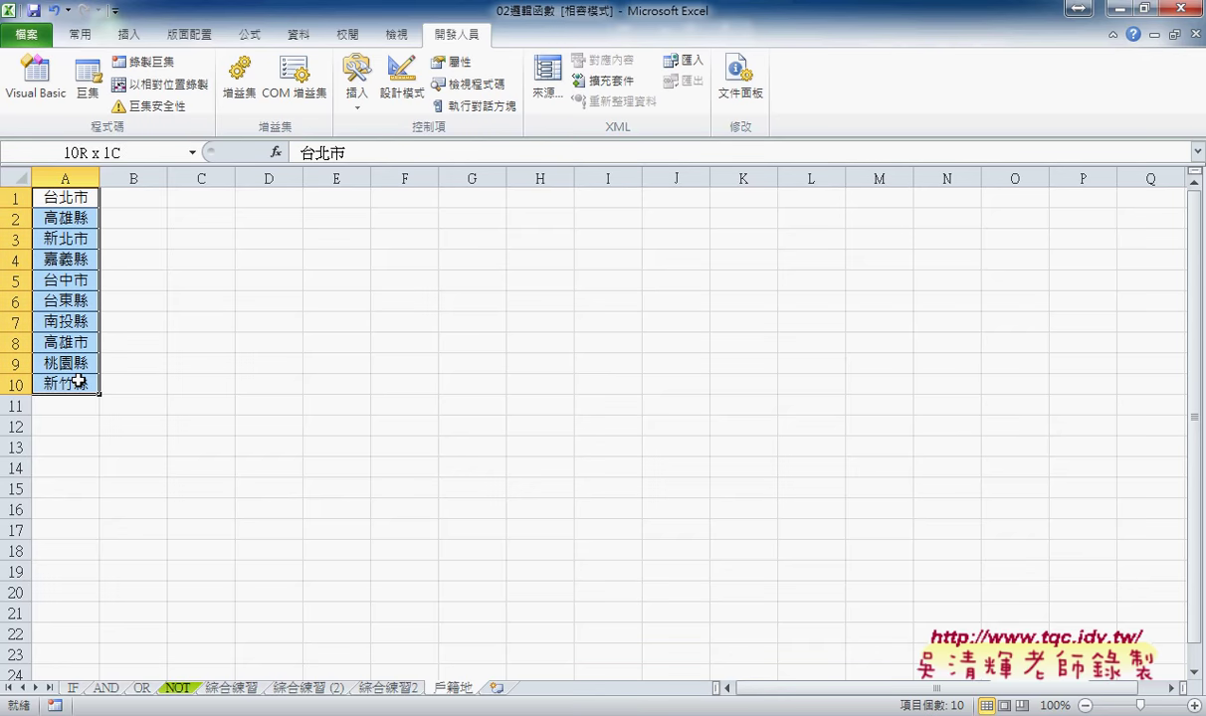
drag(79, 381, 79, 381)
click(328, 712)
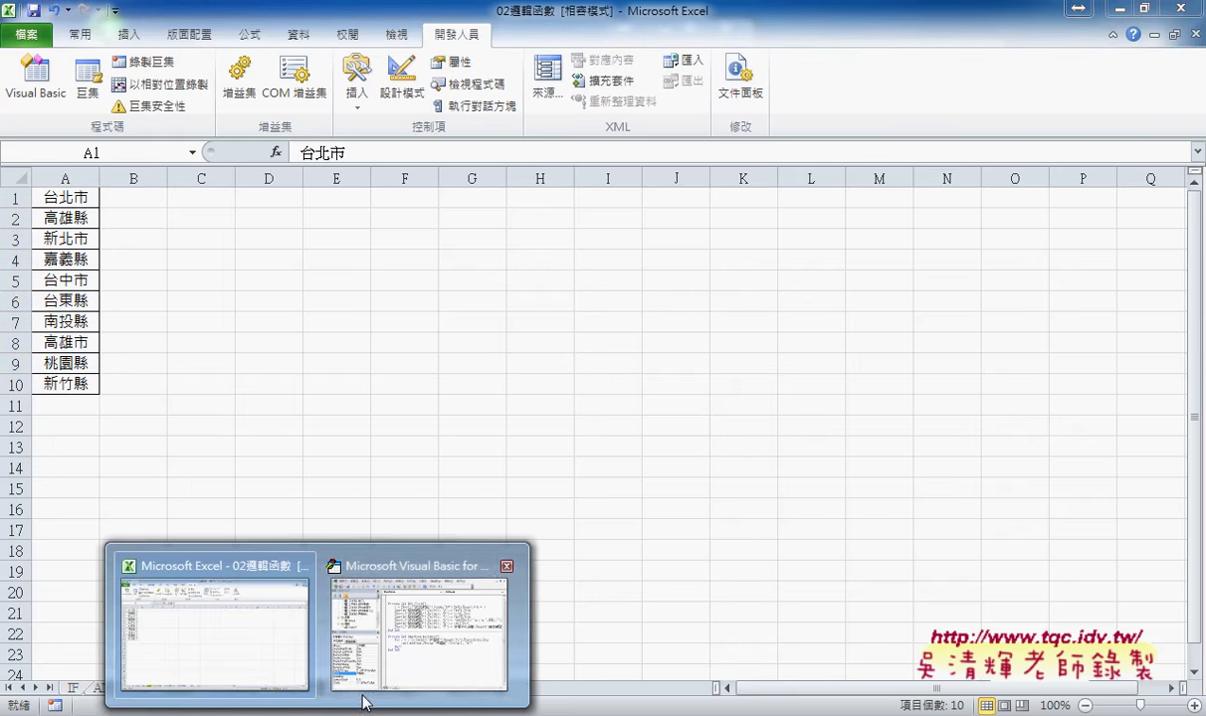
- Bring the VBA editor in front of Excel, widen its window and mark up the cb01 loop
click(416, 663)
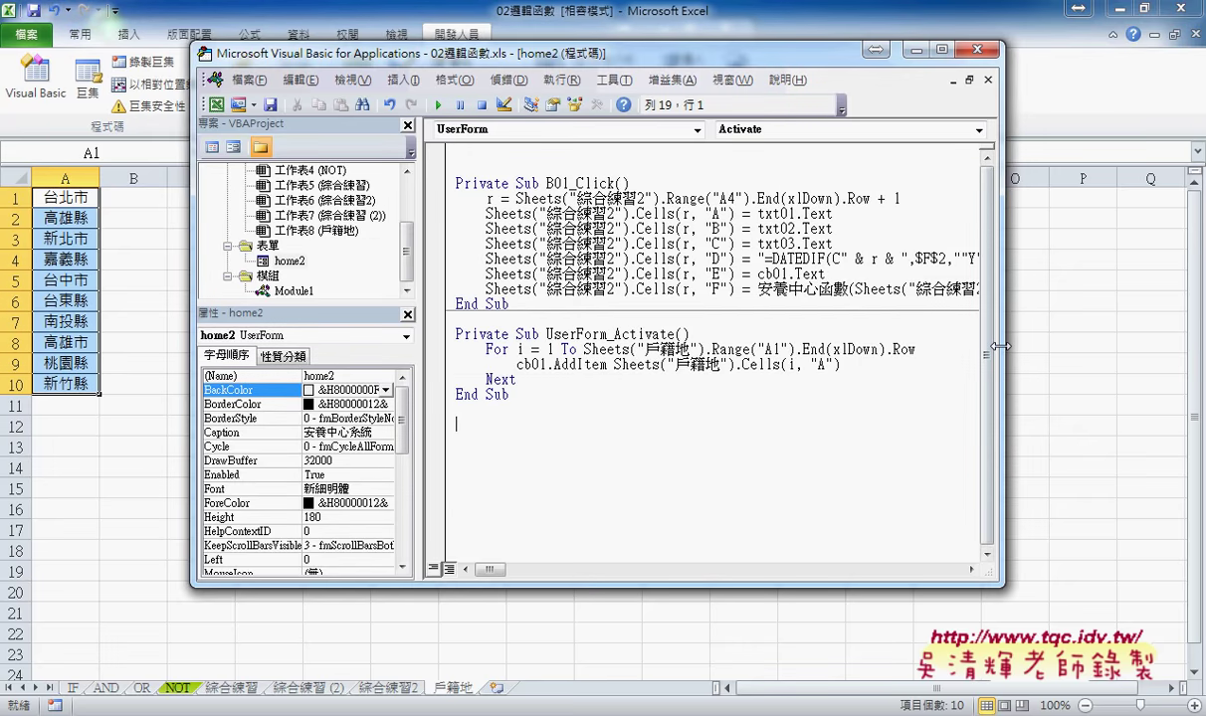
drag(1006, 345, 1075, 345)
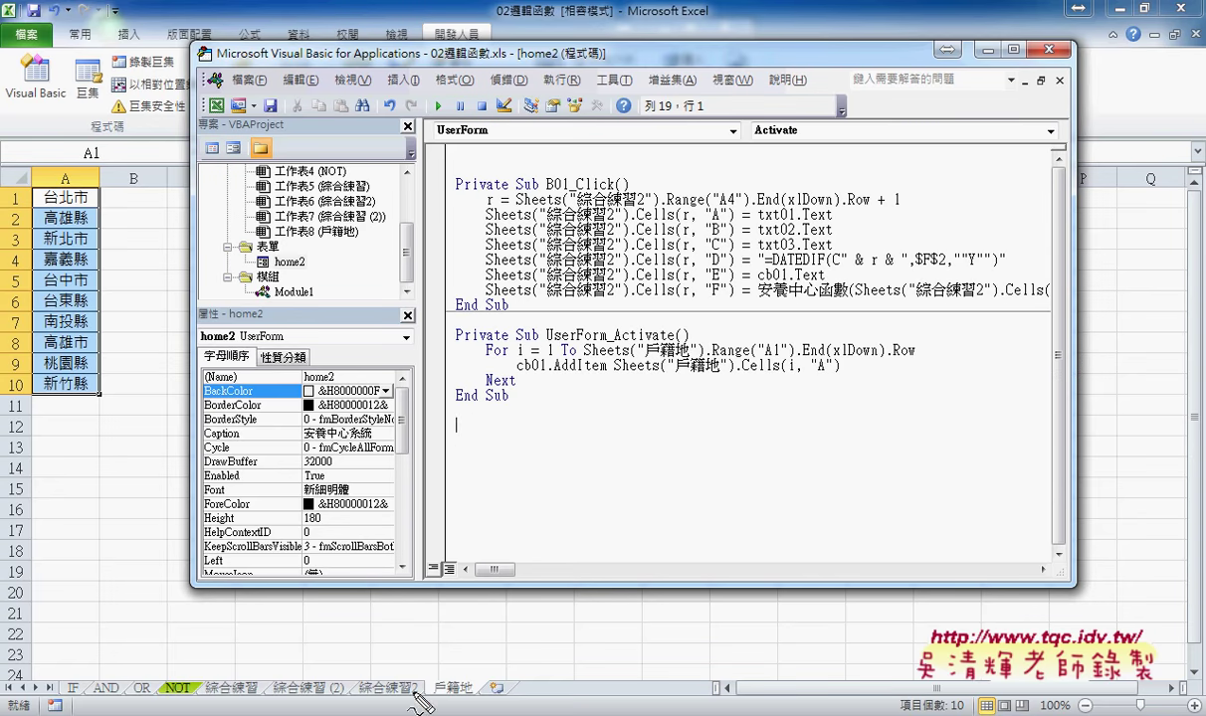
mouse_move(410, 659)
mouse_down()
mouse_move(427, 684)
mouse_move(491, 703)
mouse_move(472, 652)
mouse_up()
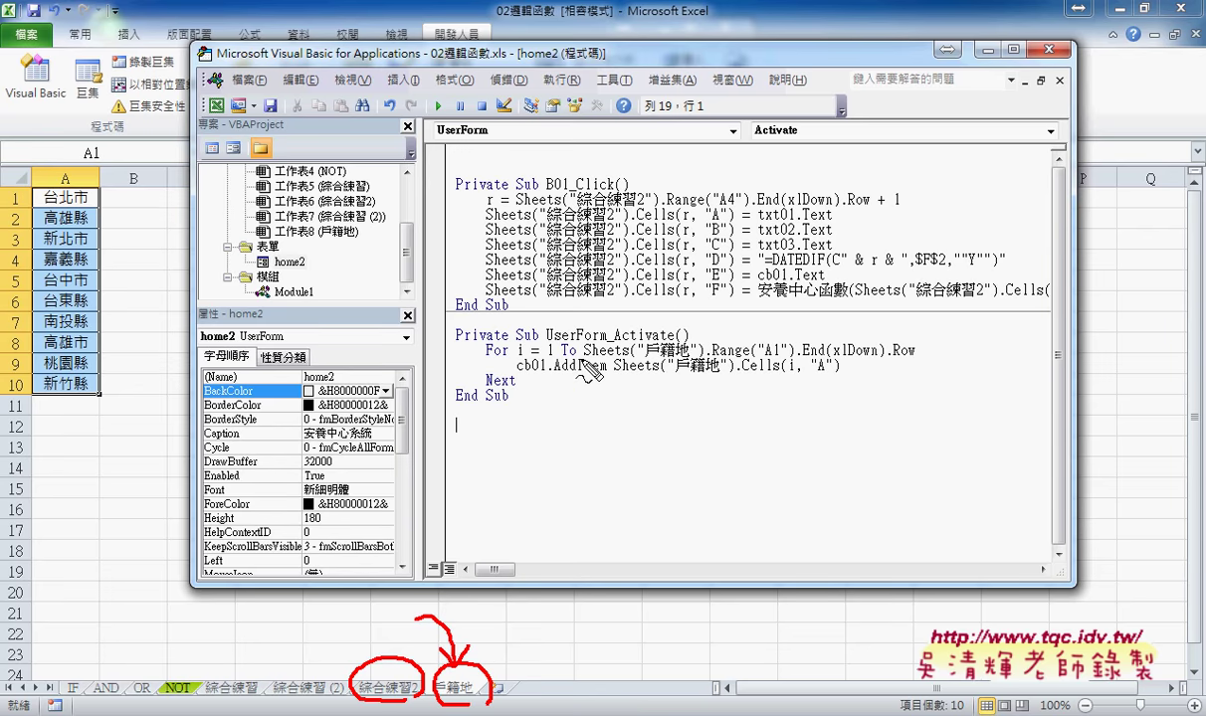
drag(582, 356, 637, 349)
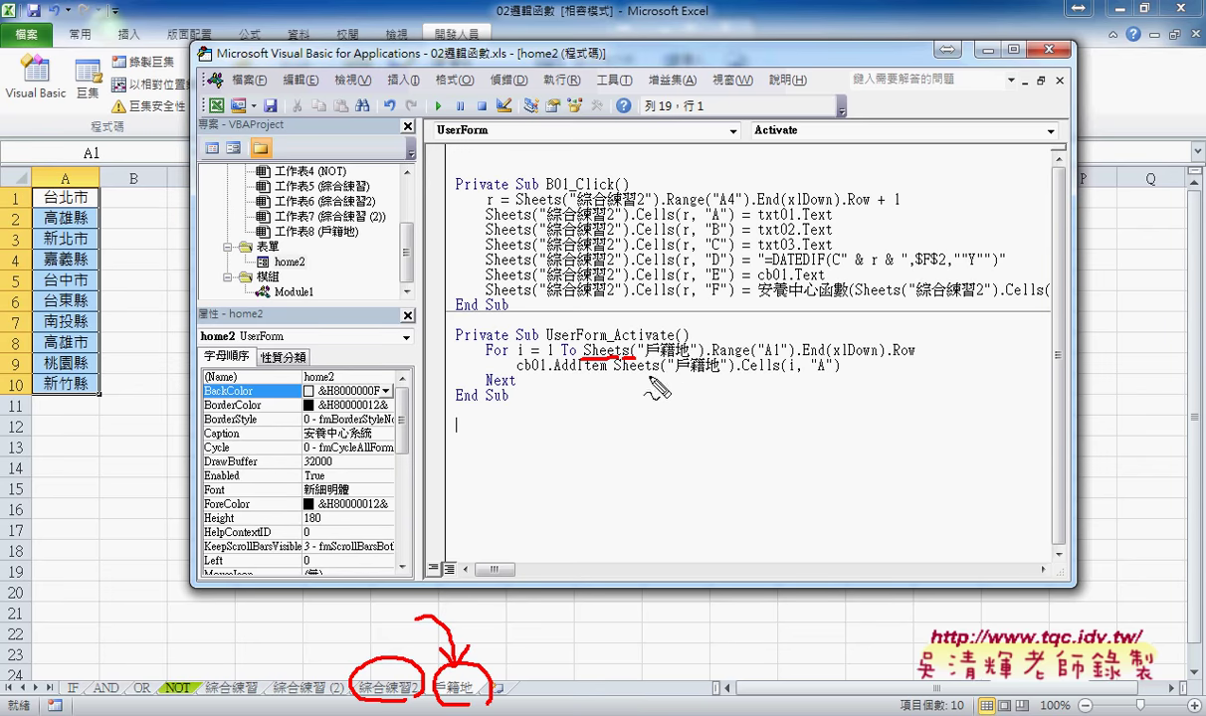
drag(642, 360, 696, 358)
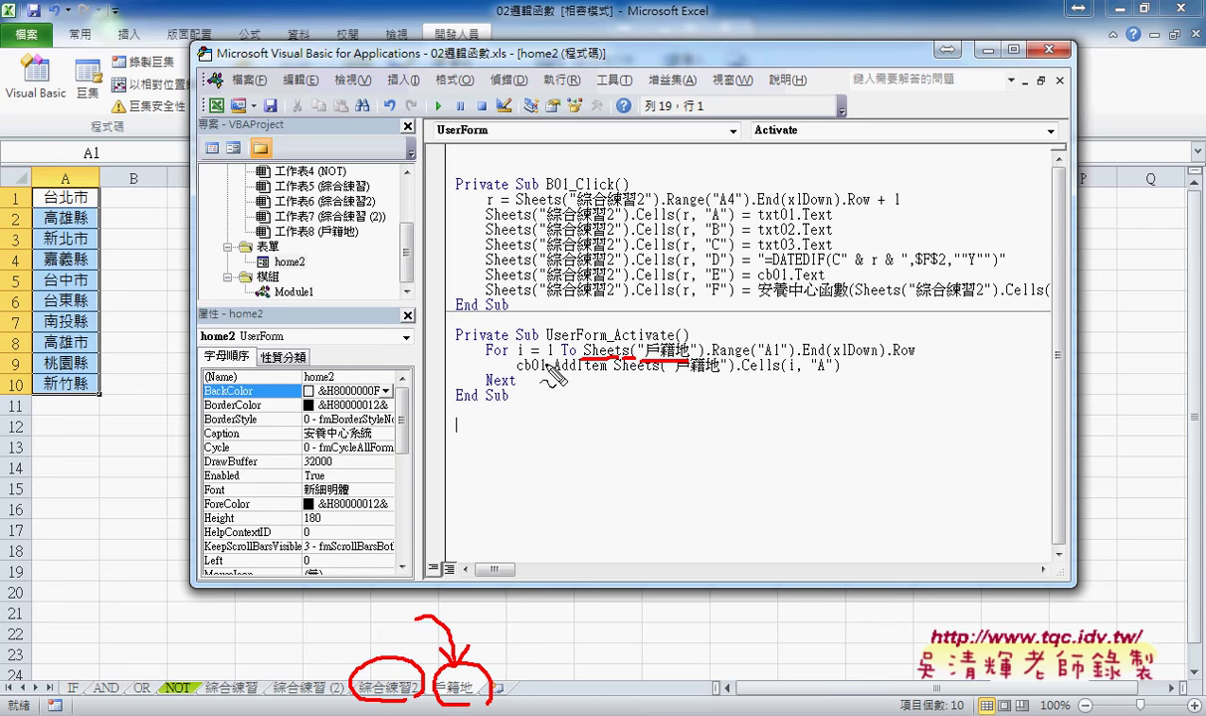
drag(543, 356, 556, 354)
drag(518, 377, 546, 375)
- Highlight the For loop's start value 1 and its Sheets("戶籍地") end reference
key(Escape)
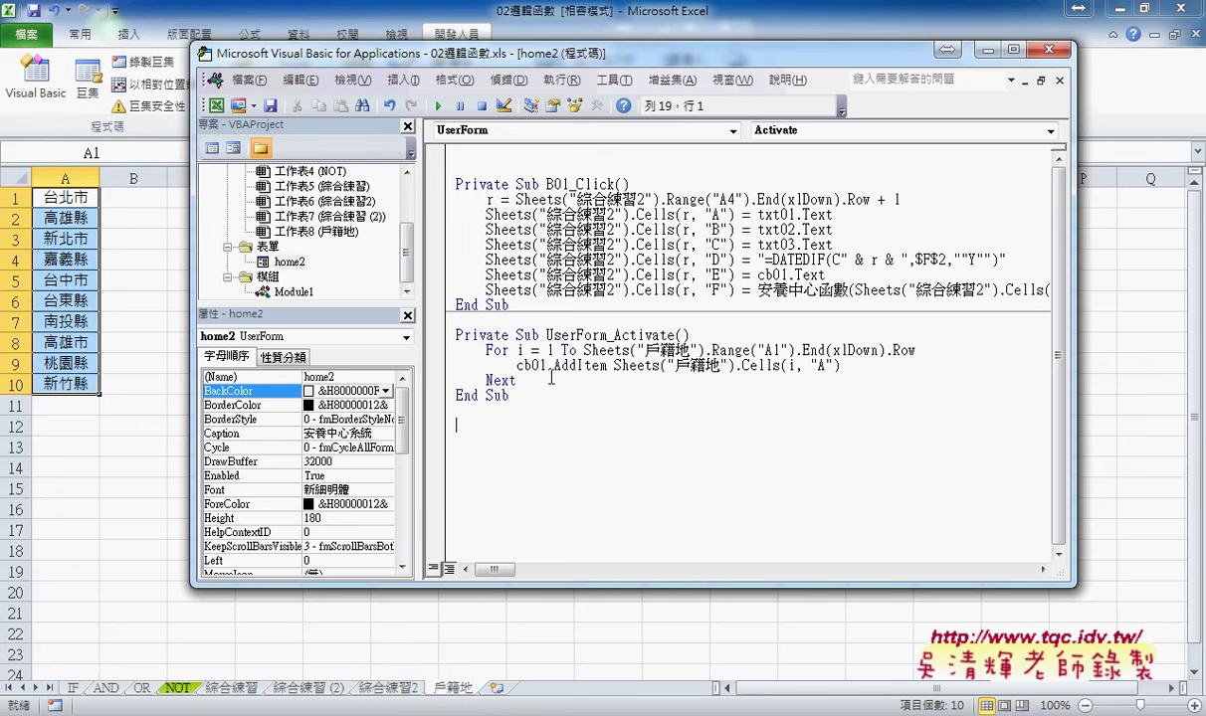
double_click(550, 352)
drag(576, 351, 706, 350)
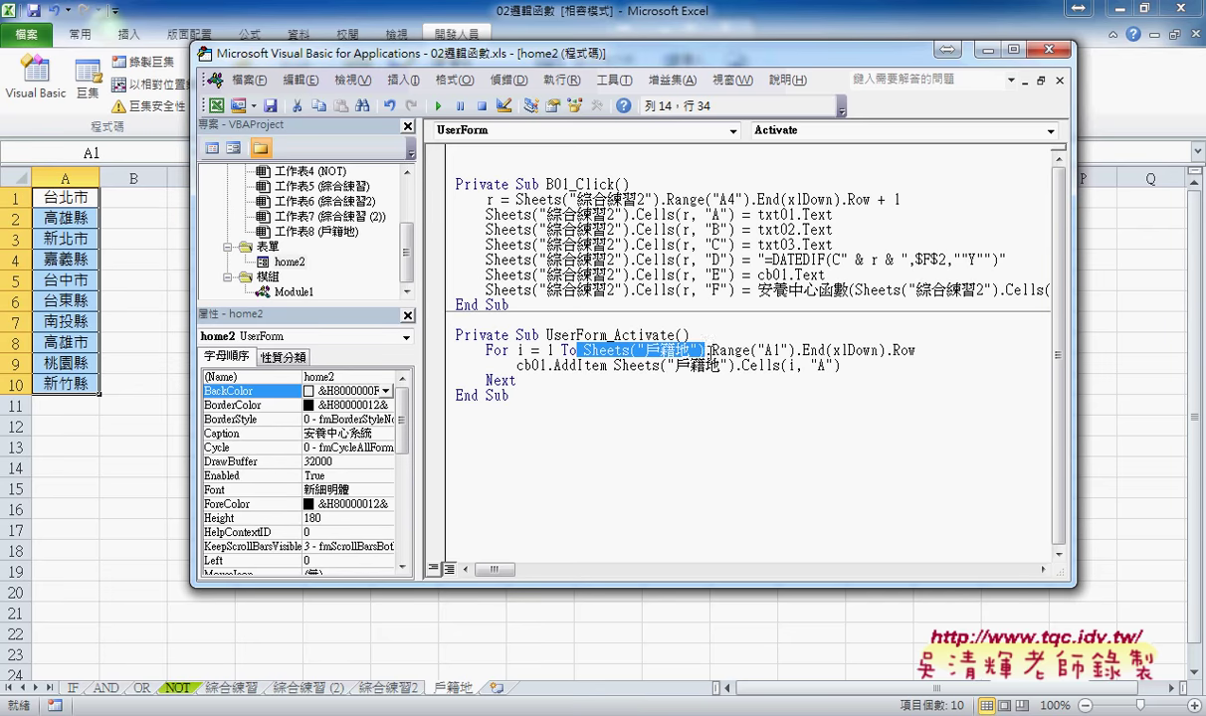
click(588, 351)
drag(588, 350, 921, 351)
click(712, 350)
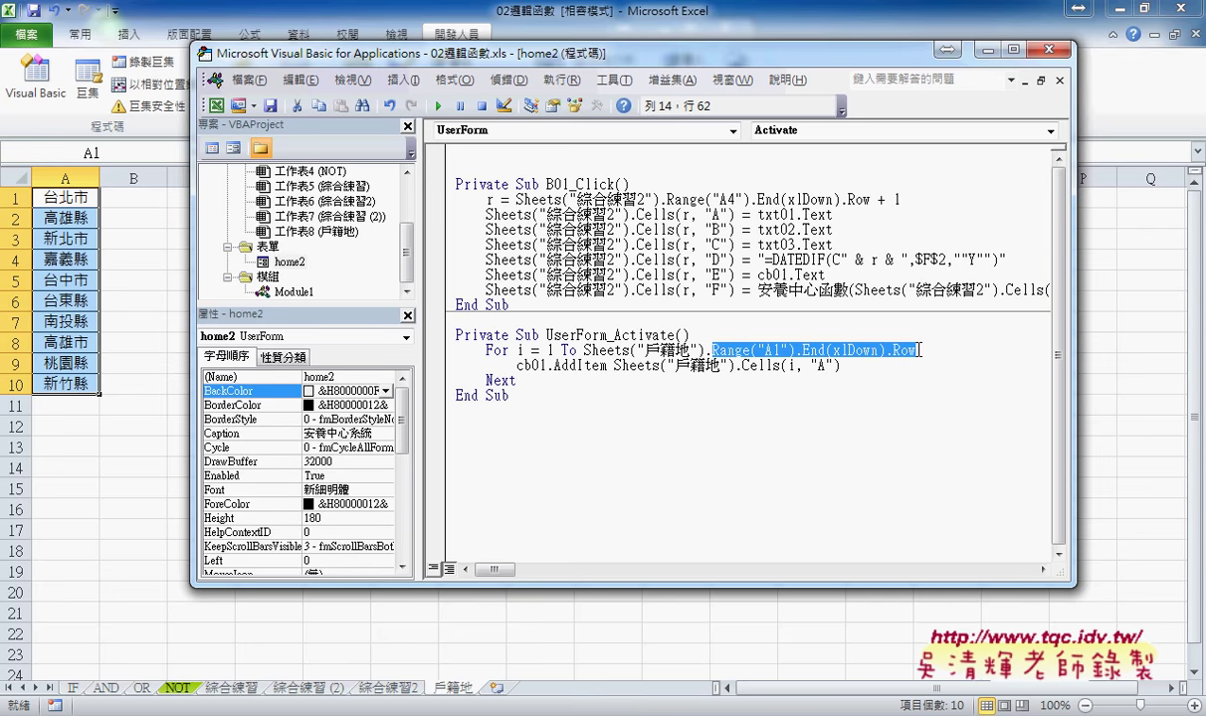
- Annotate that the loop runs from A1 台北市 to row 10 and underline cb01, then clear the marks
drag(914, 350, 693, 361)
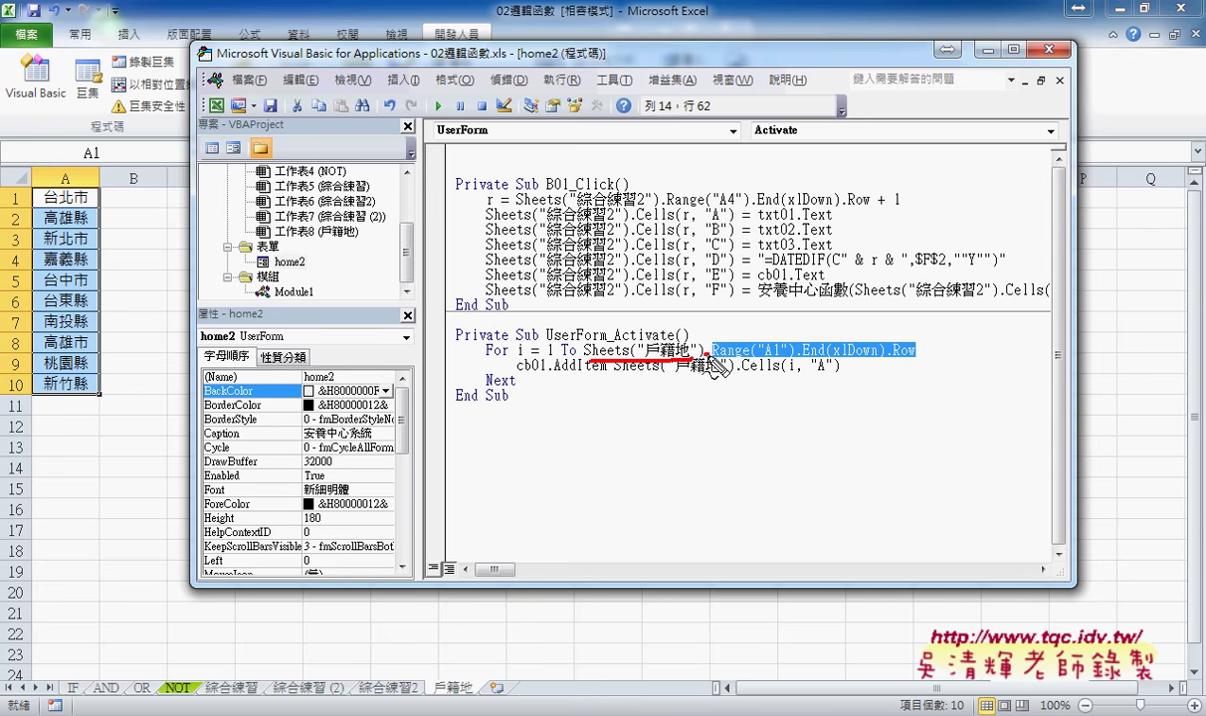
mouse_move(695, 366)
mouse_down()
mouse_move(713, 365)
mouse_move(684, 361)
mouse_up()
mouse_move(684, 360)
mouse_down()
mouse_move(104, 223)
mouse_move(108, 289)
mouse_up()
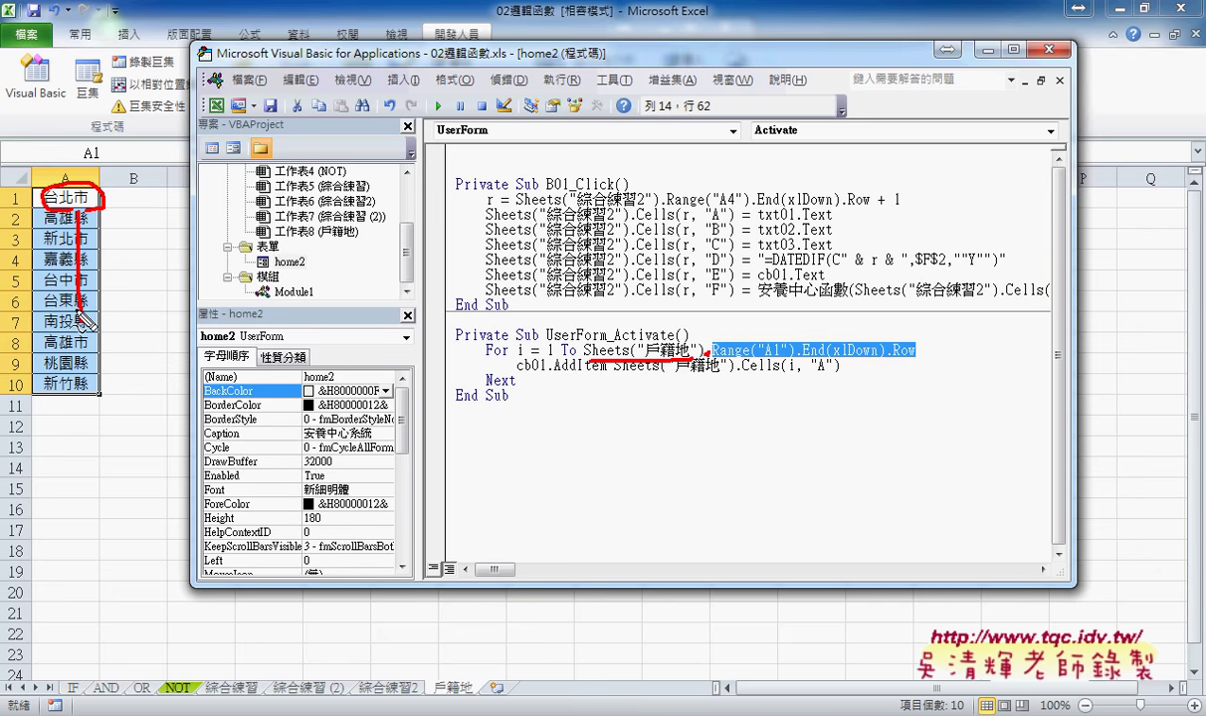
drag(20, 370, 22, 402)
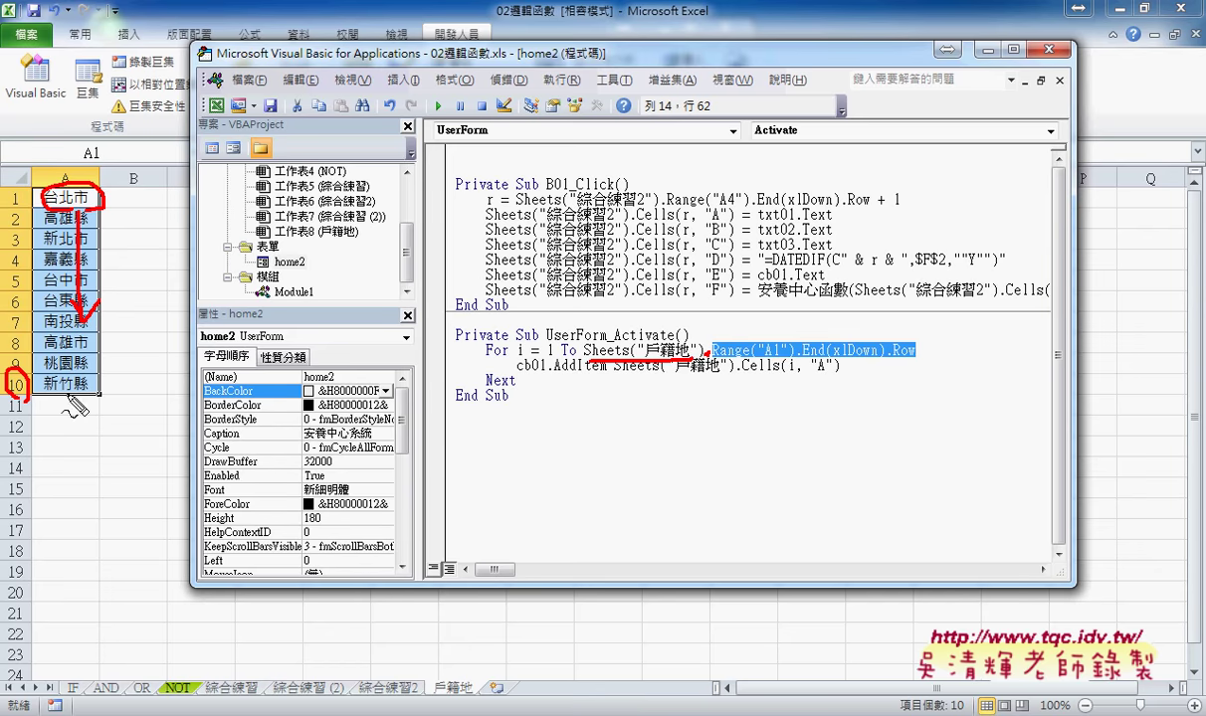
mouse_move(816, 316)
mouse_down()
mouse_move(821, 335)
mouse_move(825, 318)
mouse_up()
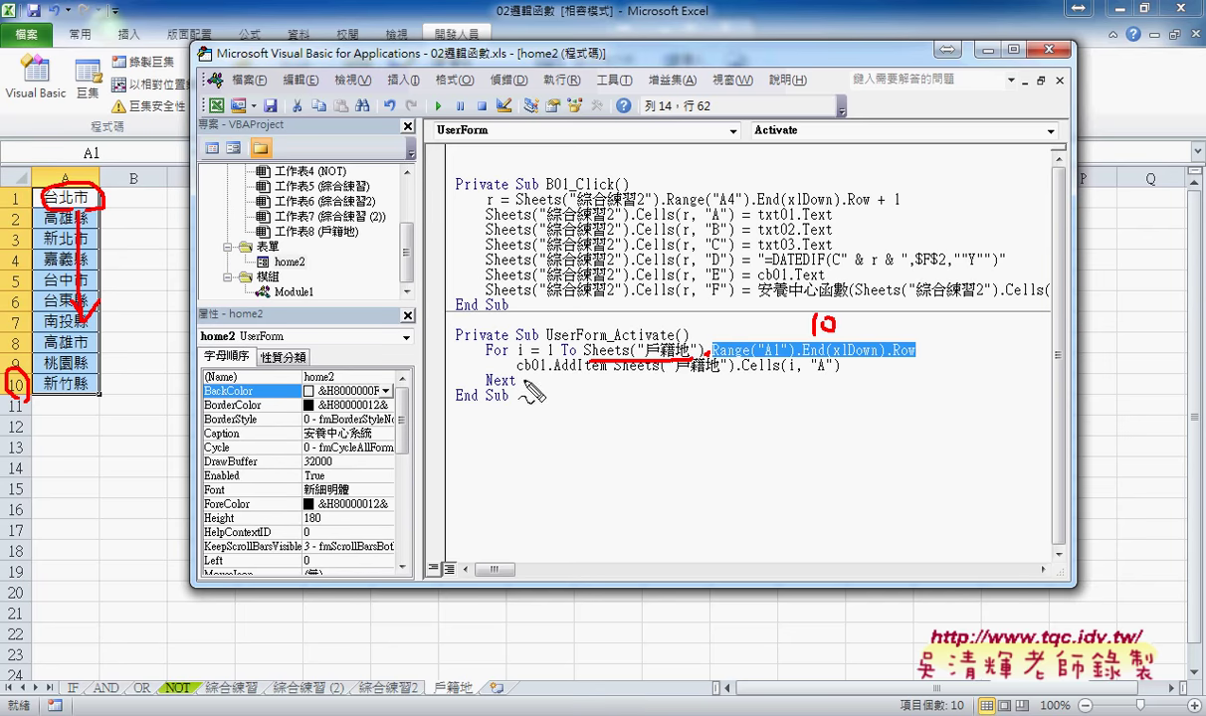
drag(491, 375, 535, 376)
key(Escape)
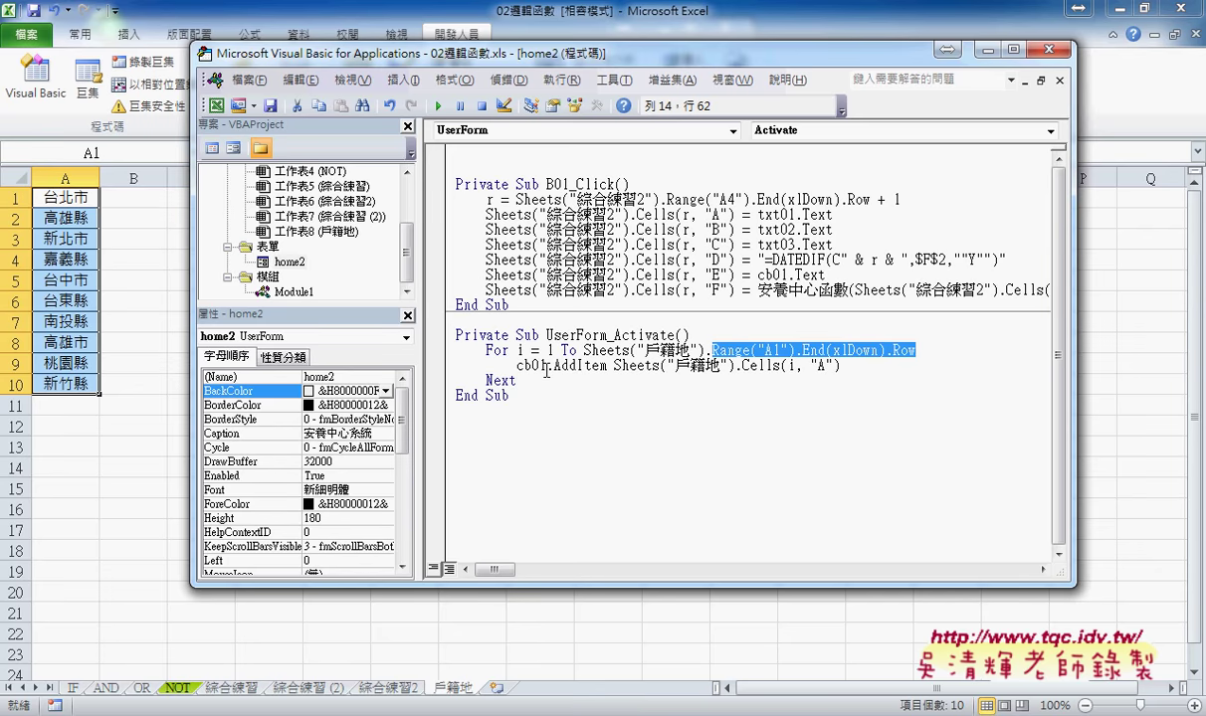
- Retype the line as cb01.AddItem Sheets("戶籍地").Cells(i,"A") using IntelliSense
drag(546, 366, 874, 369)
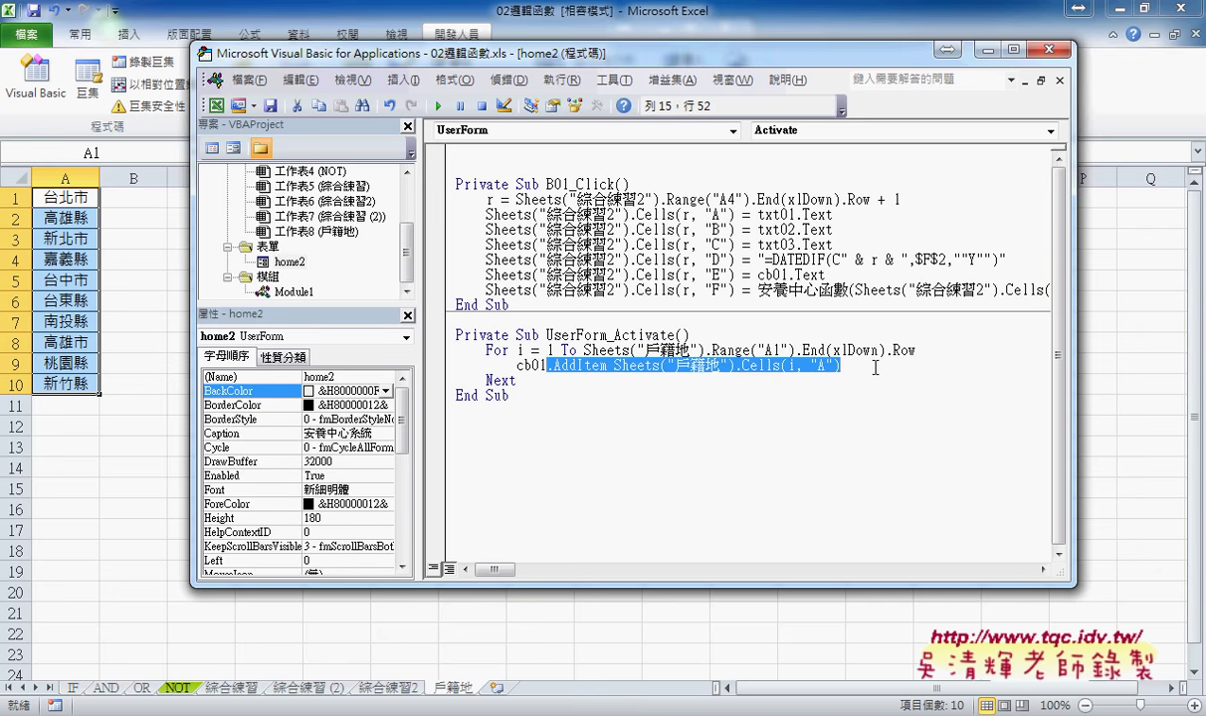
text(.)
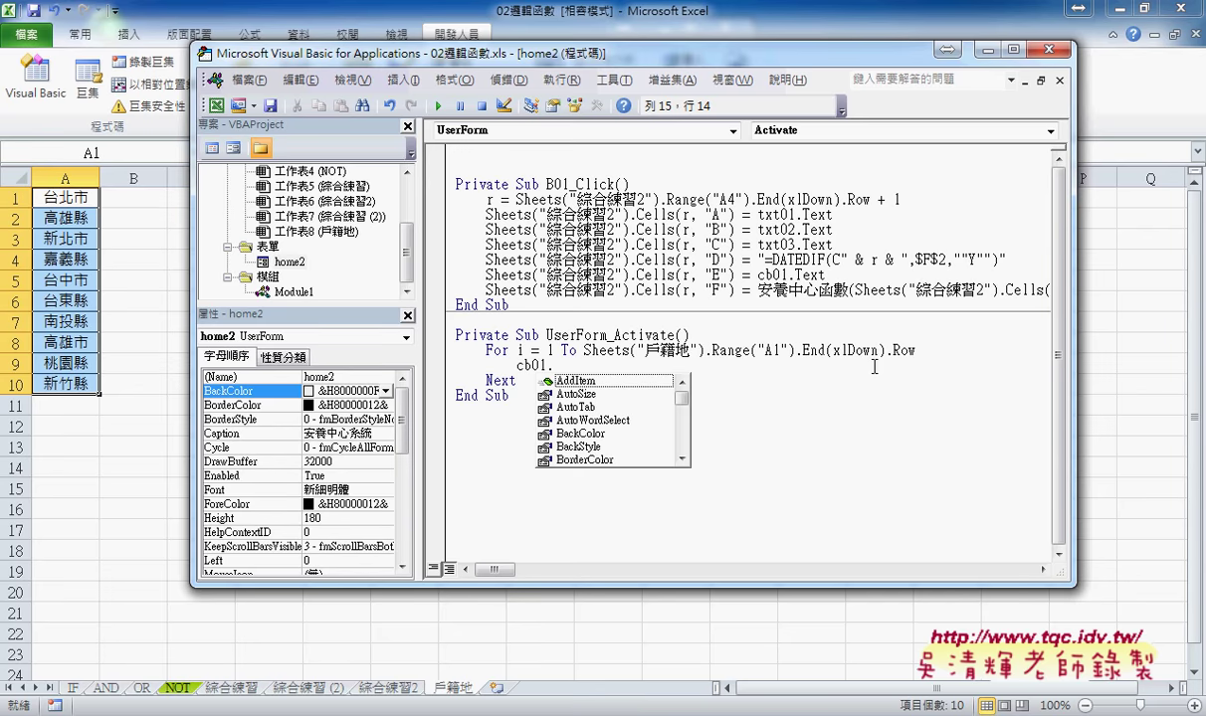
key(BackSpace)
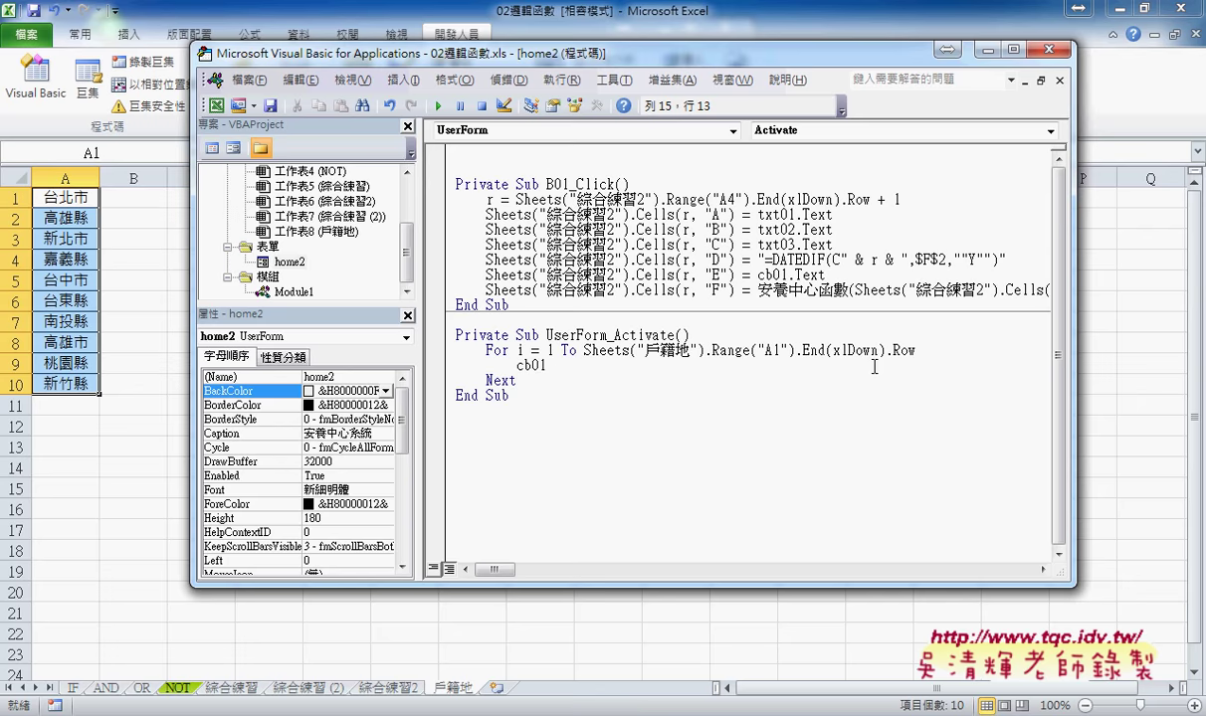
text(.)
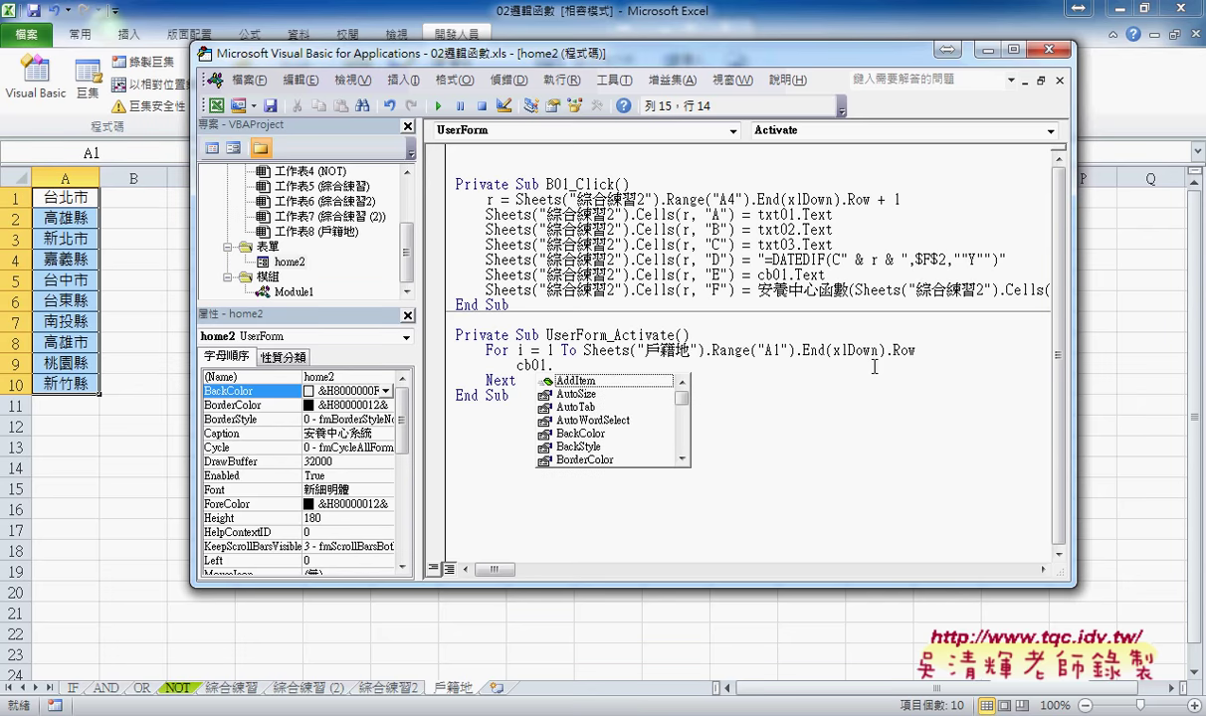
text(a)
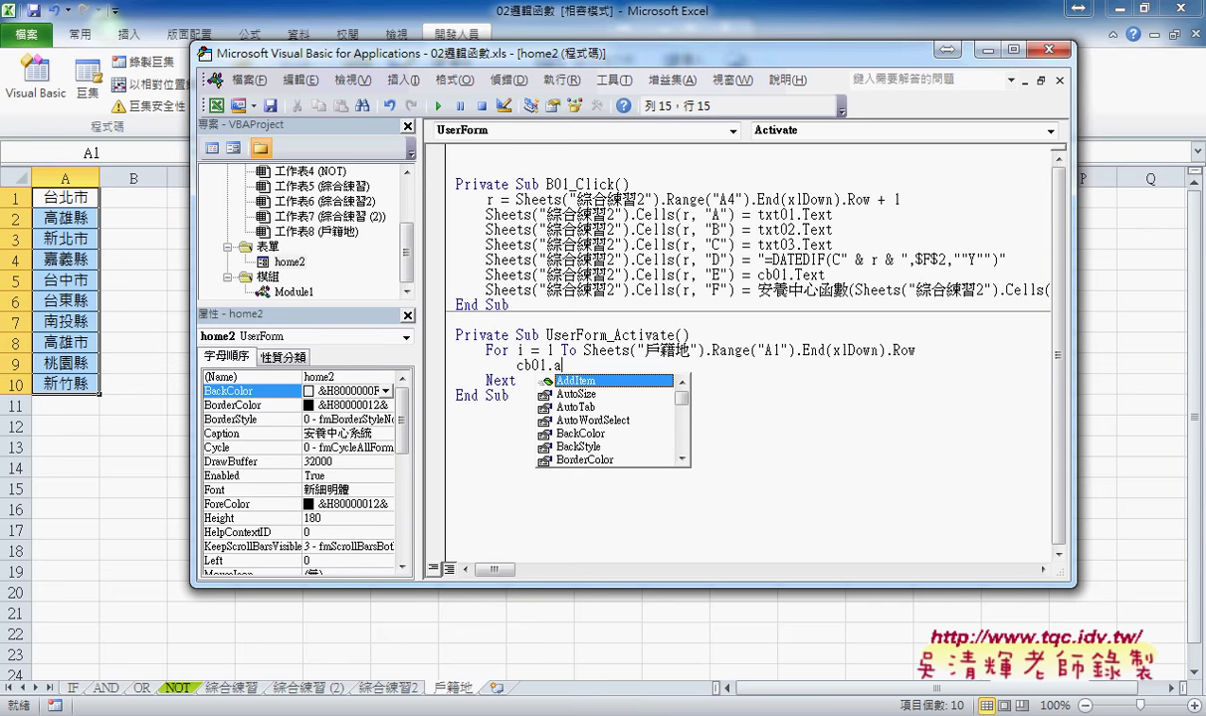
key(space)
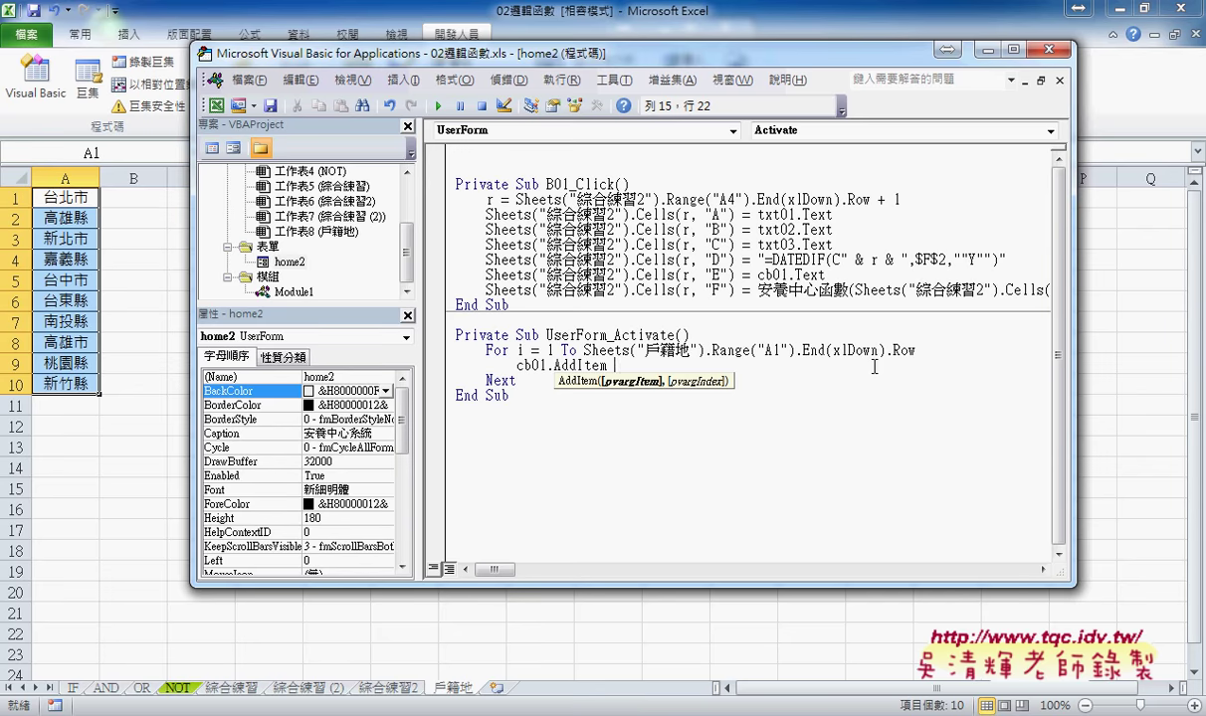
text(shee)
text(ts)
text((")
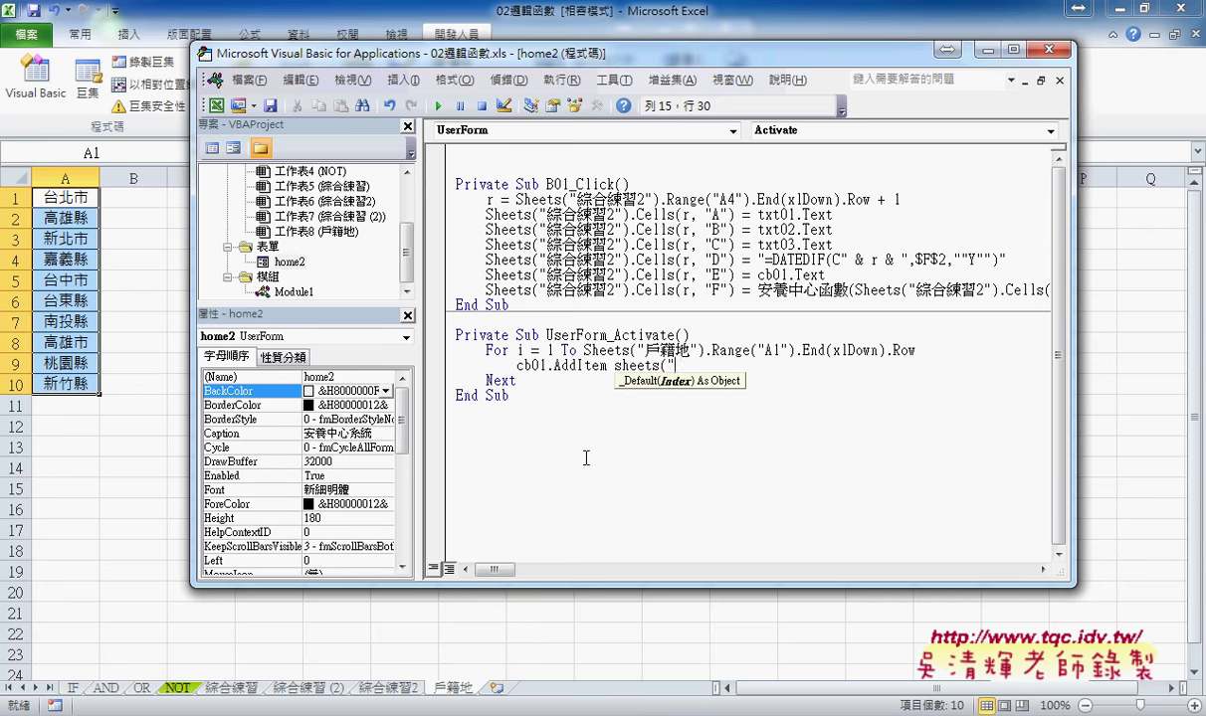
text(戶)
text(ㄐ)
text(ㄧˊ)
text(ㄉㄧˋ)
text())
key(Return)
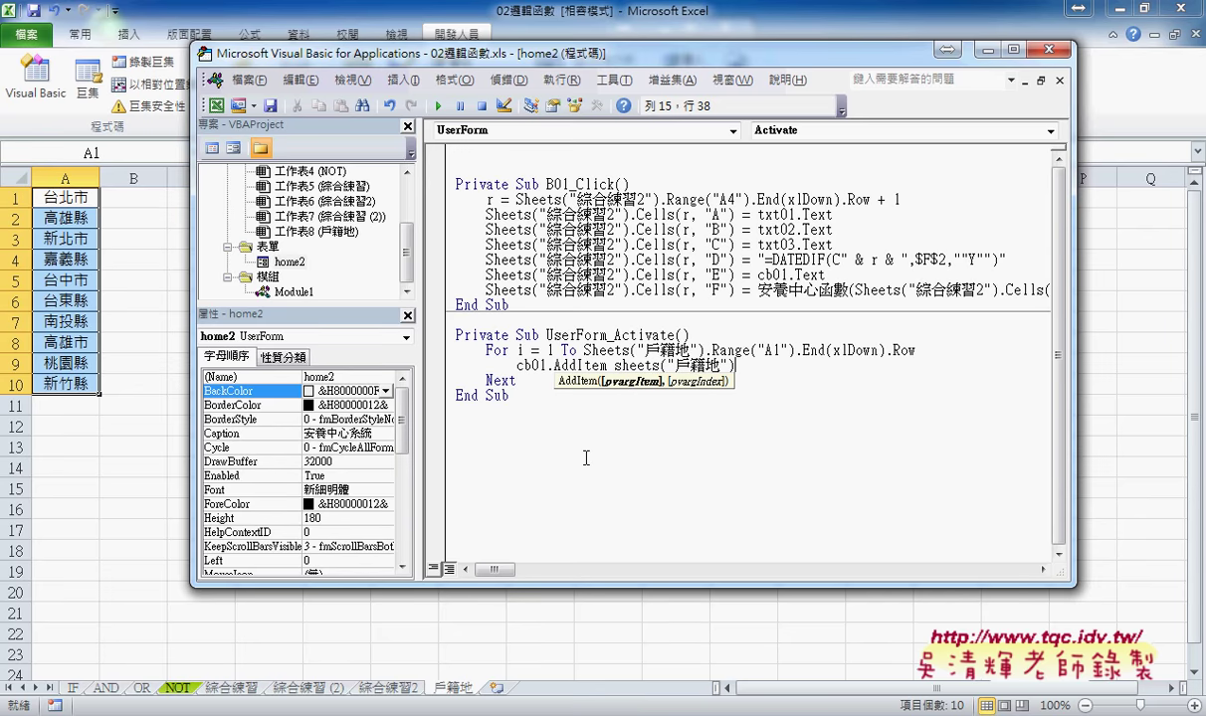
text(.)
text(ce)
text(lls()
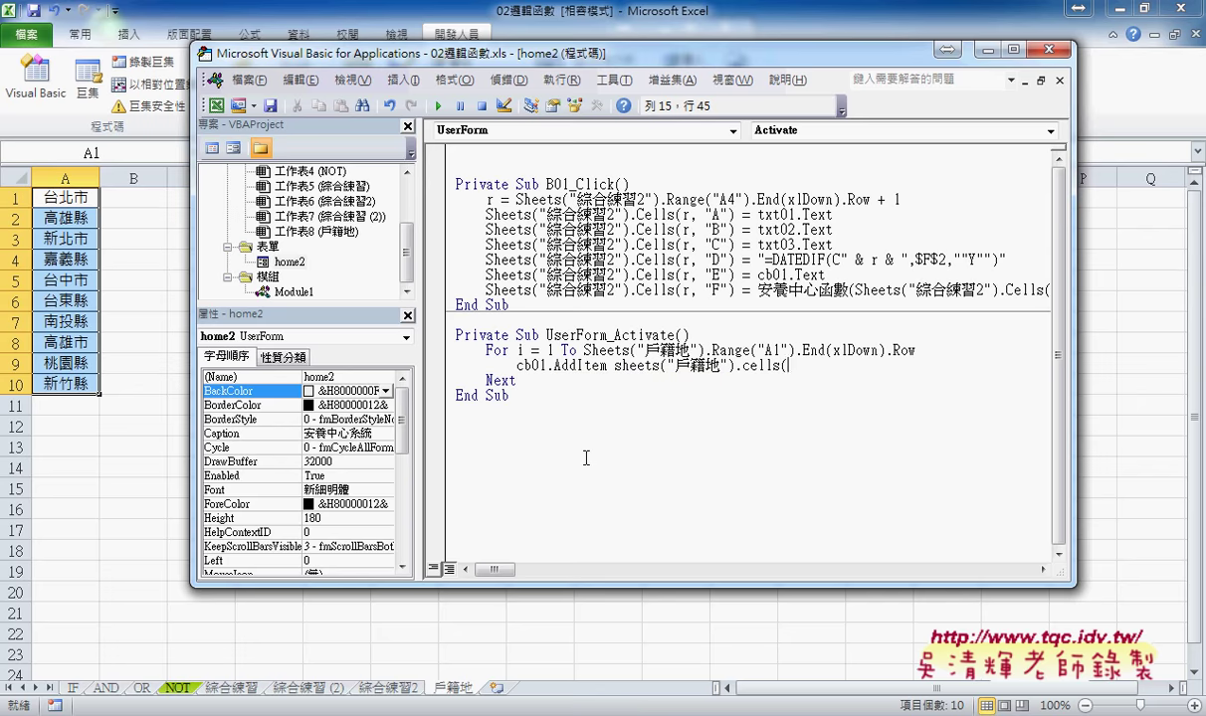
text(i,)
text("A)
text("))
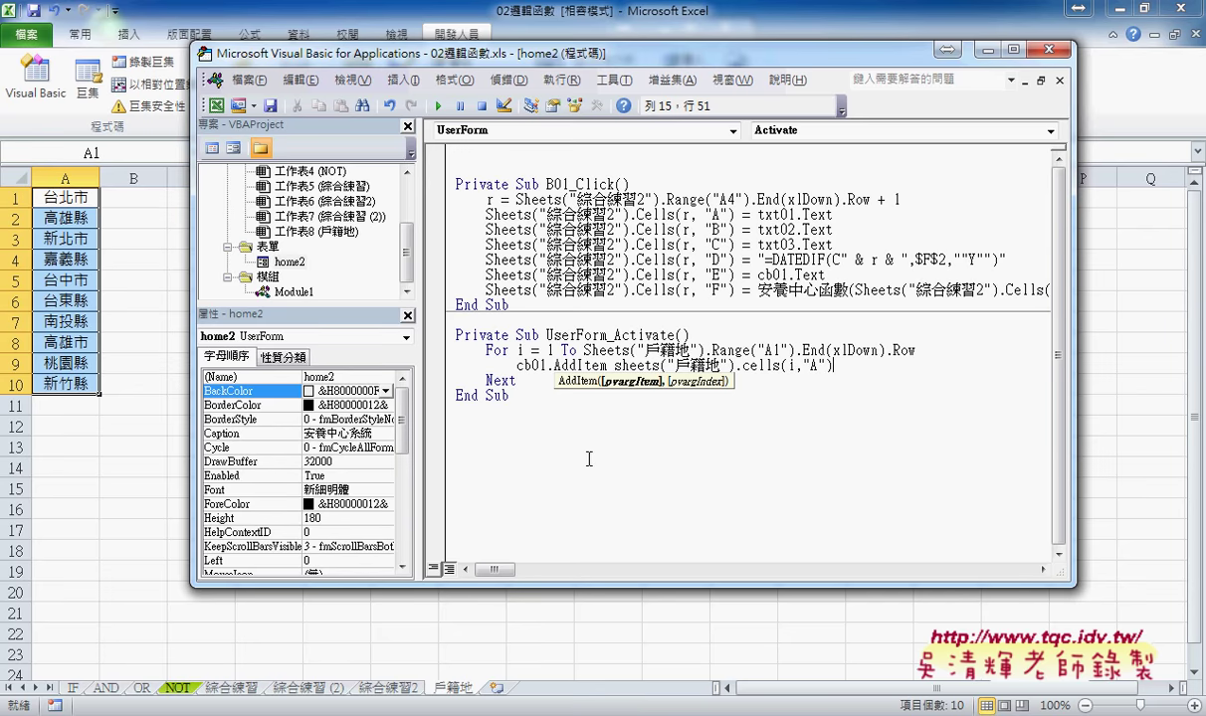
- Review the Sheets("戶籍地").Cells(i, "A") argument and UserForm_Activate name, then run the form
click(632, 447)
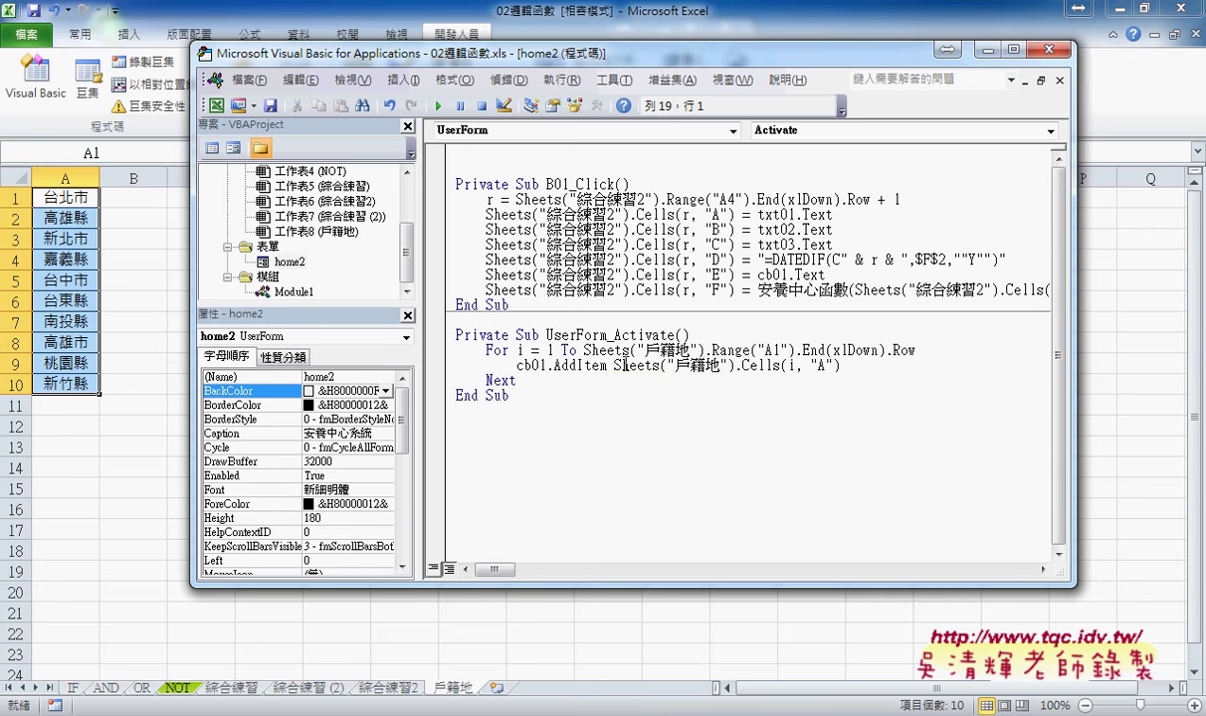
drag(614, 366, 842, 368)
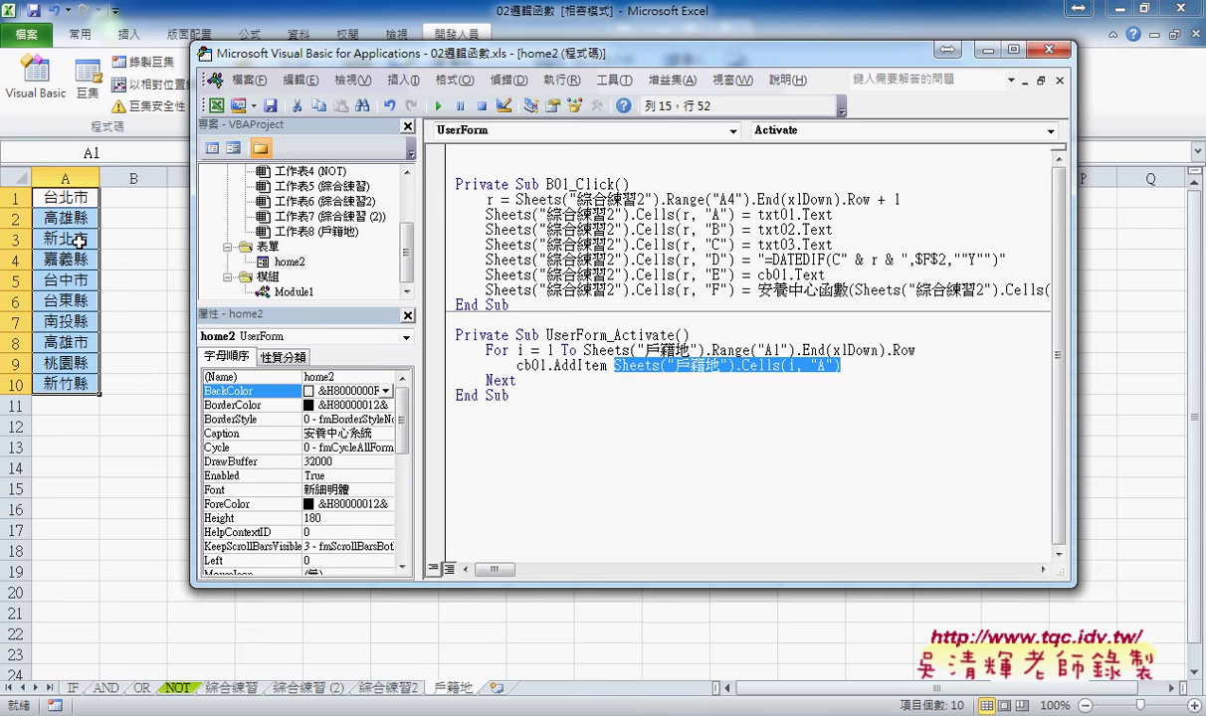
click(607, 380)
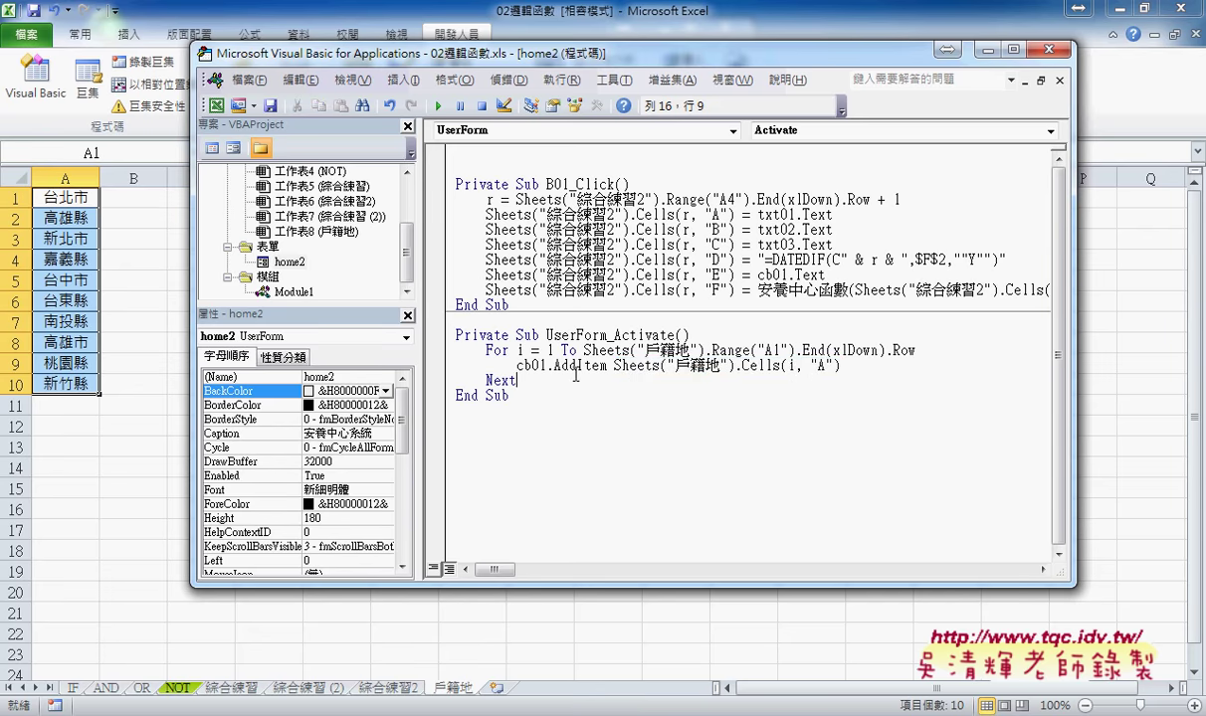
drag(546, 335, 607, 335)
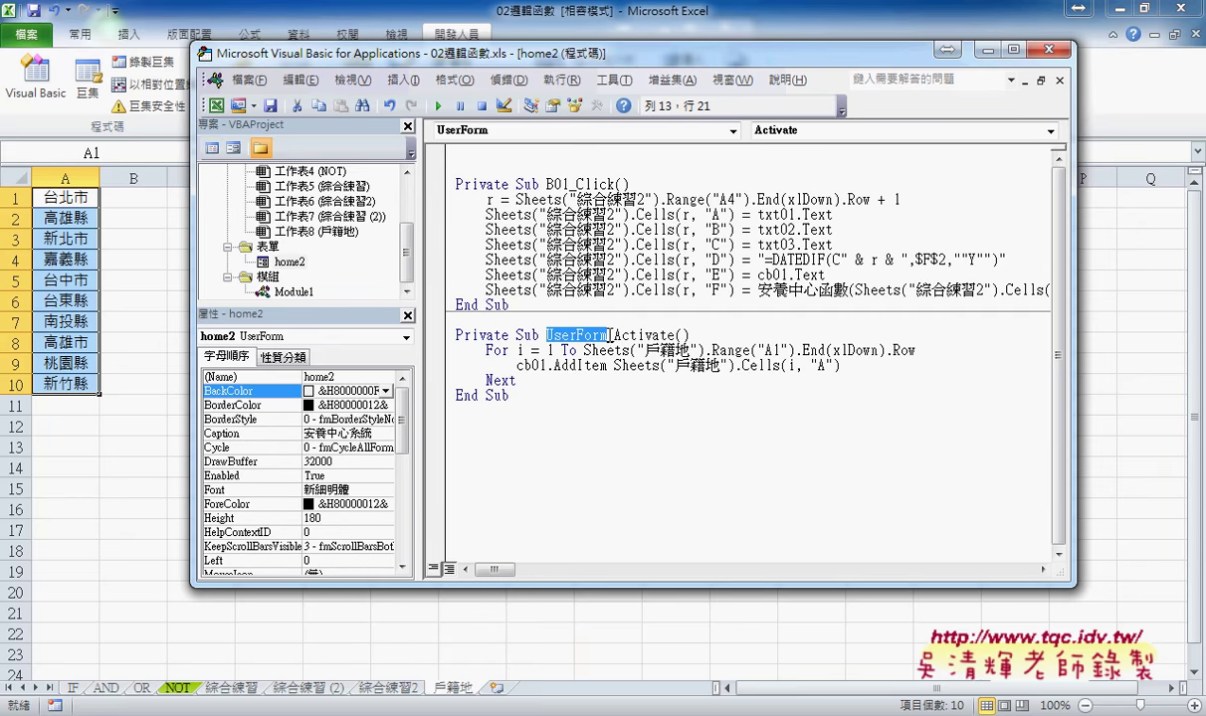
click(438, 105)
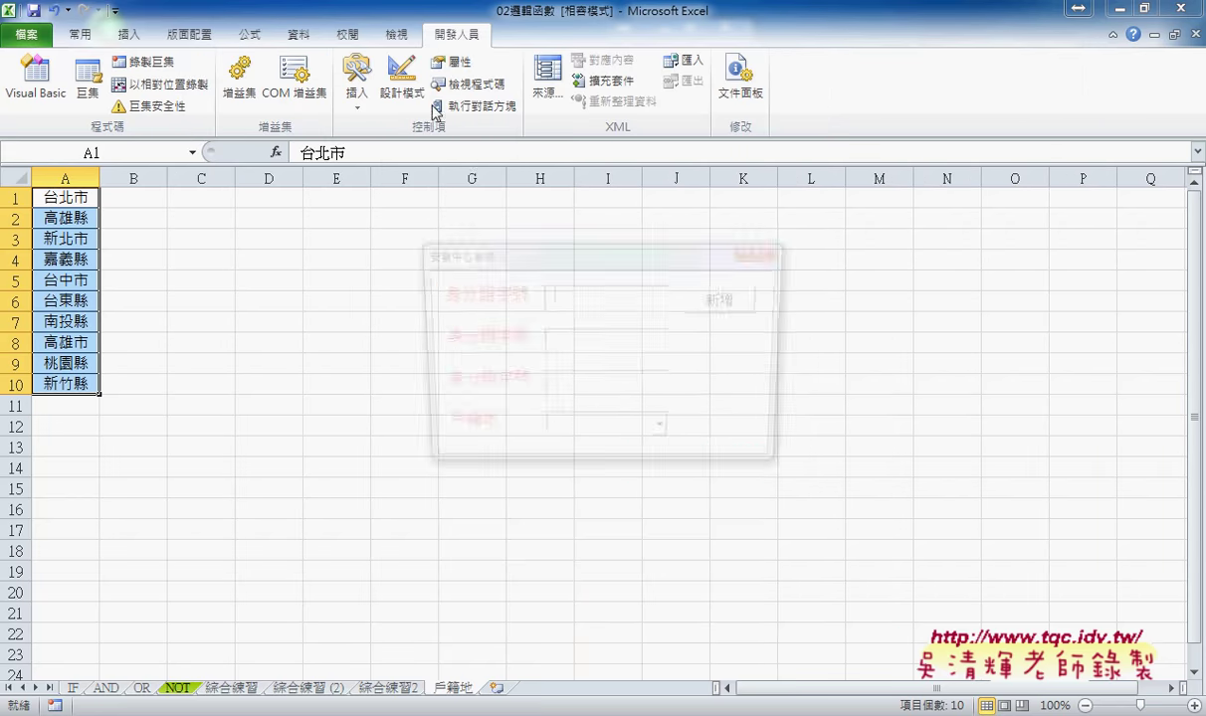
- Check that the form's 戶籍地 list shows 台北市 through 新竹縣, then close it and return to the sheet
click(664, 435)
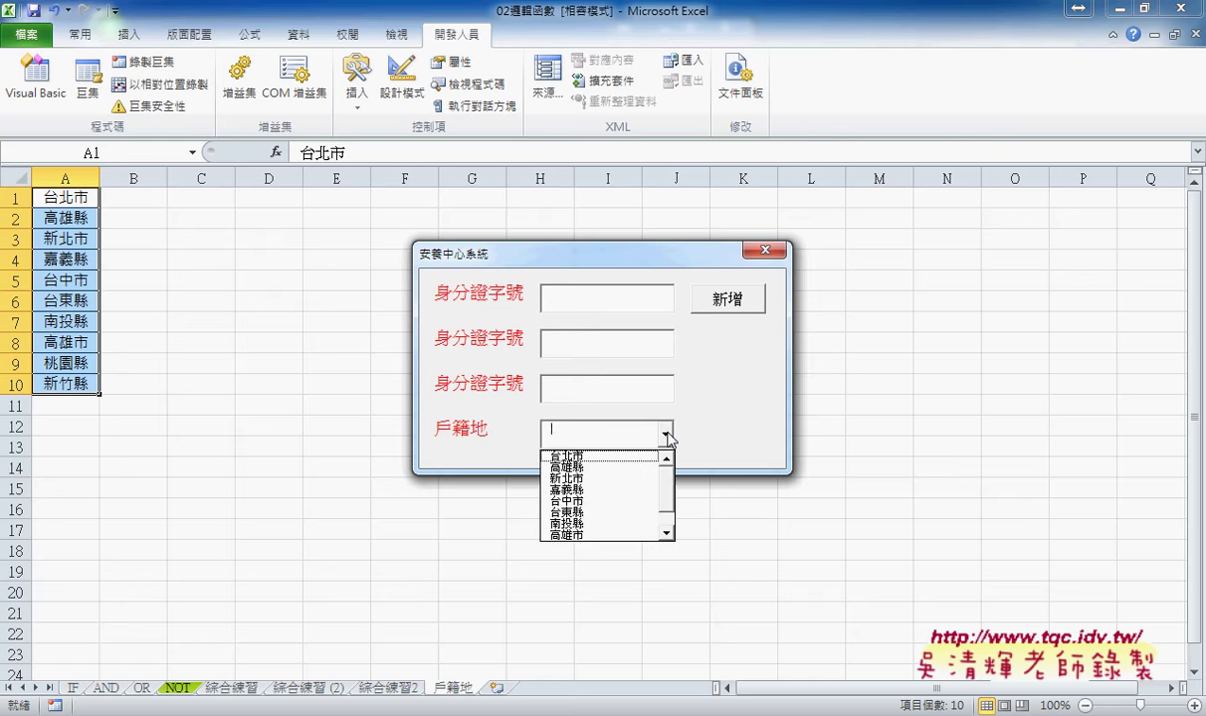
drag(673, 486, 668, 551)
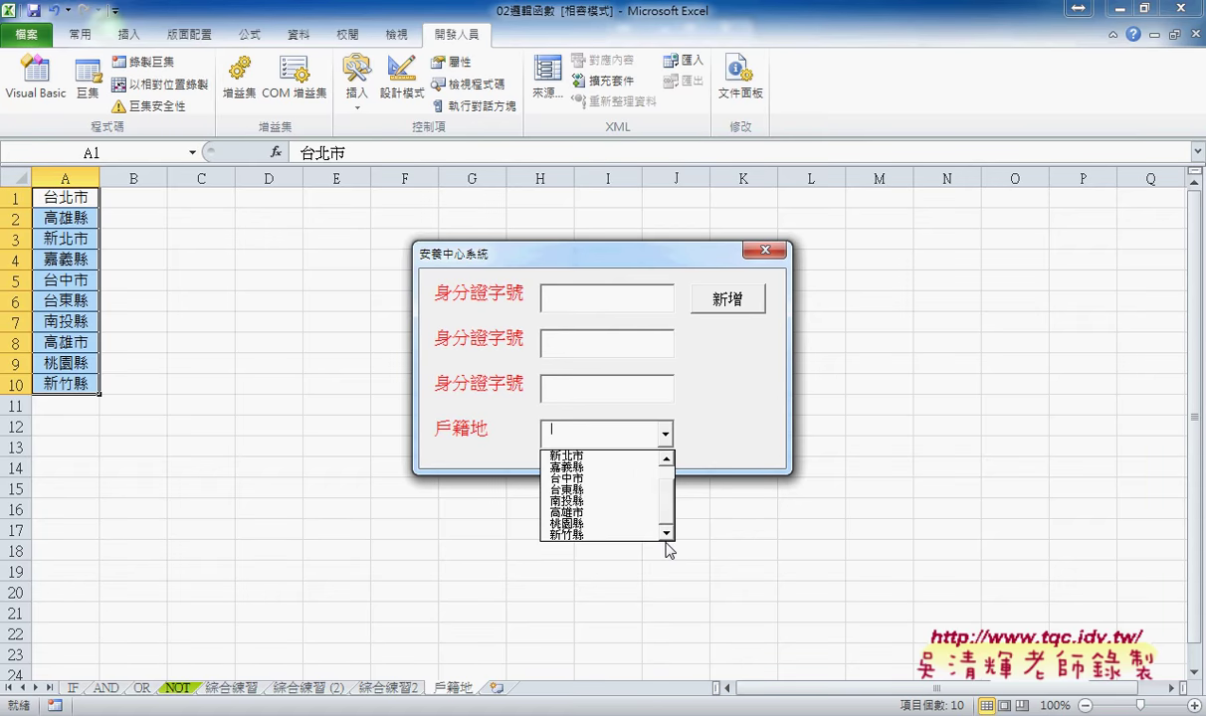
click(766, 249)
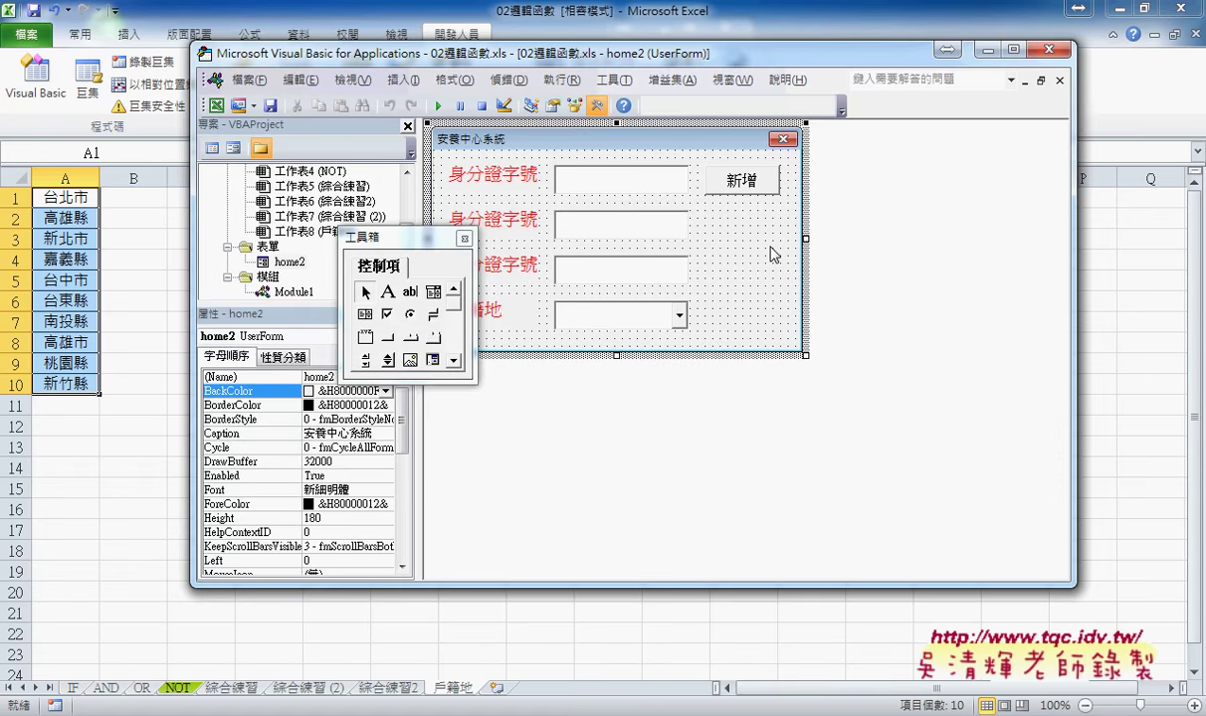
drag(376, 239, 857, 159)
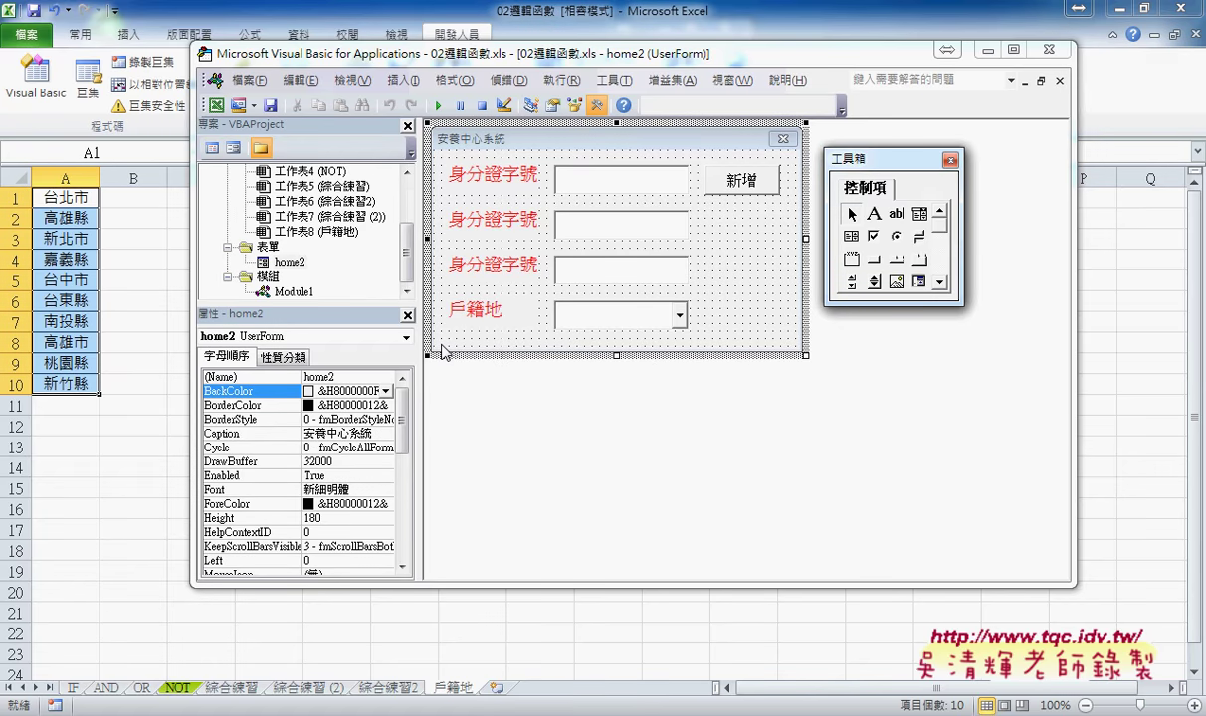
click(65, 402)
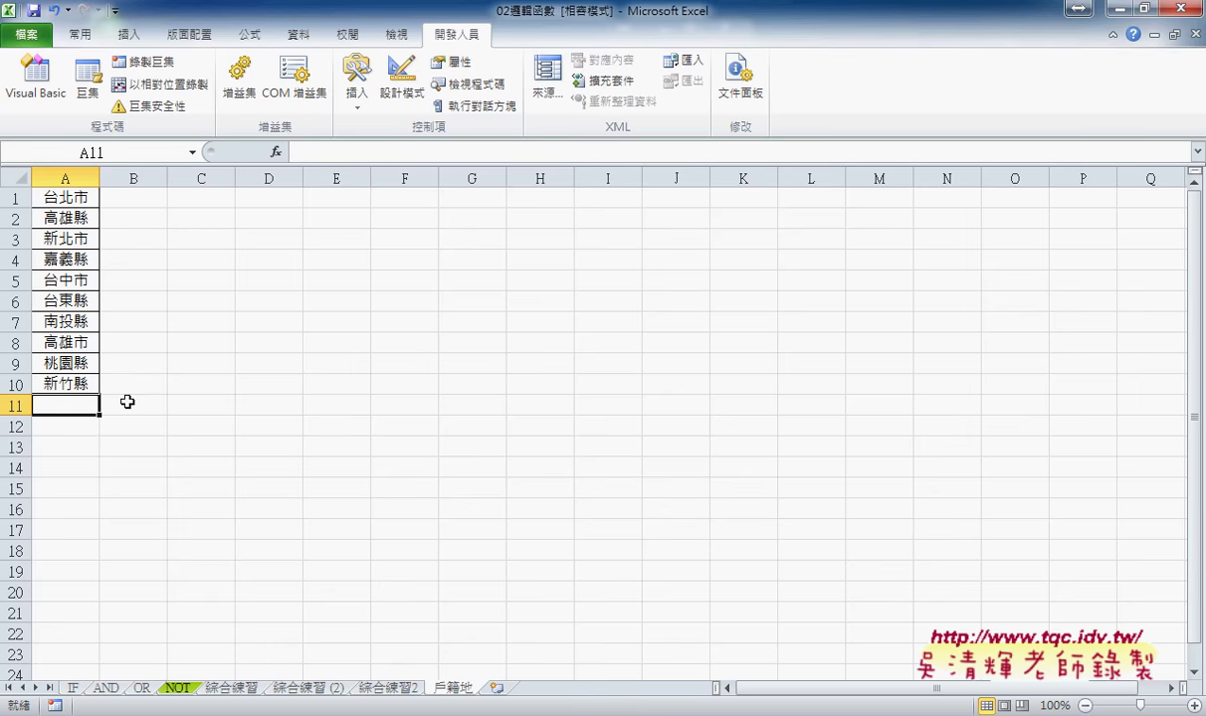
- Add 花蓮縣 in A11 and 基隆市 in A12 of the 戶籍地 sheet
text(花)
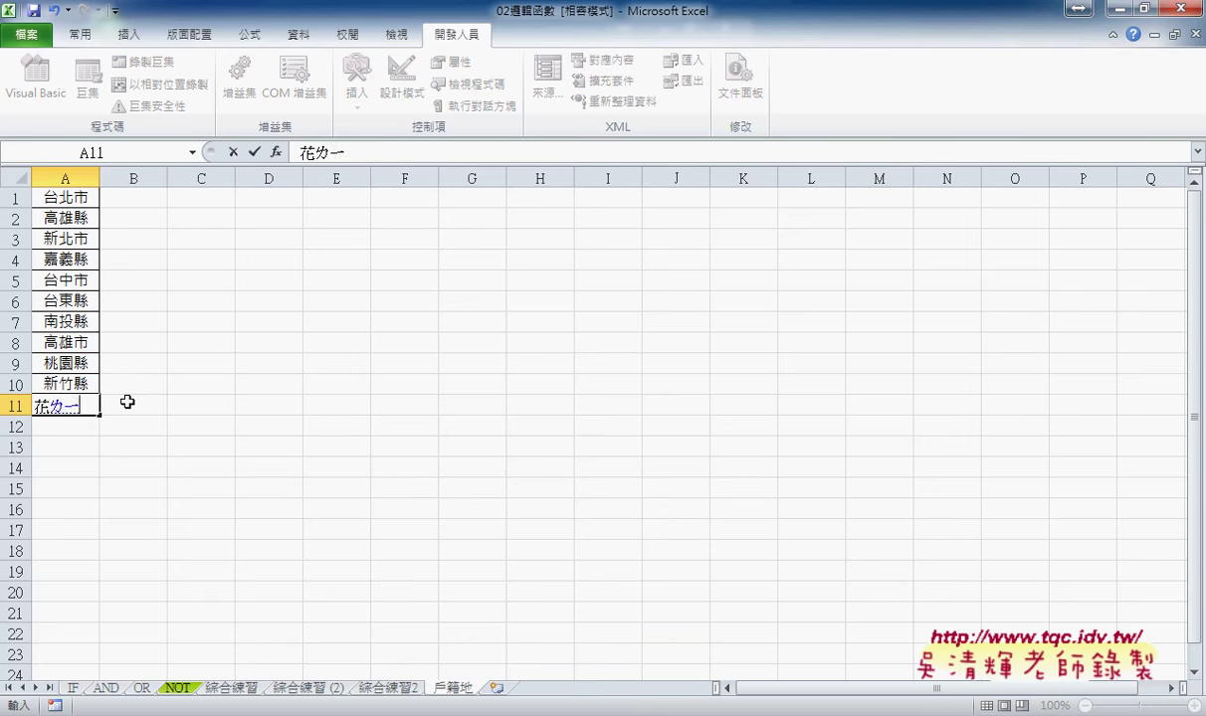
text(蓮縣)
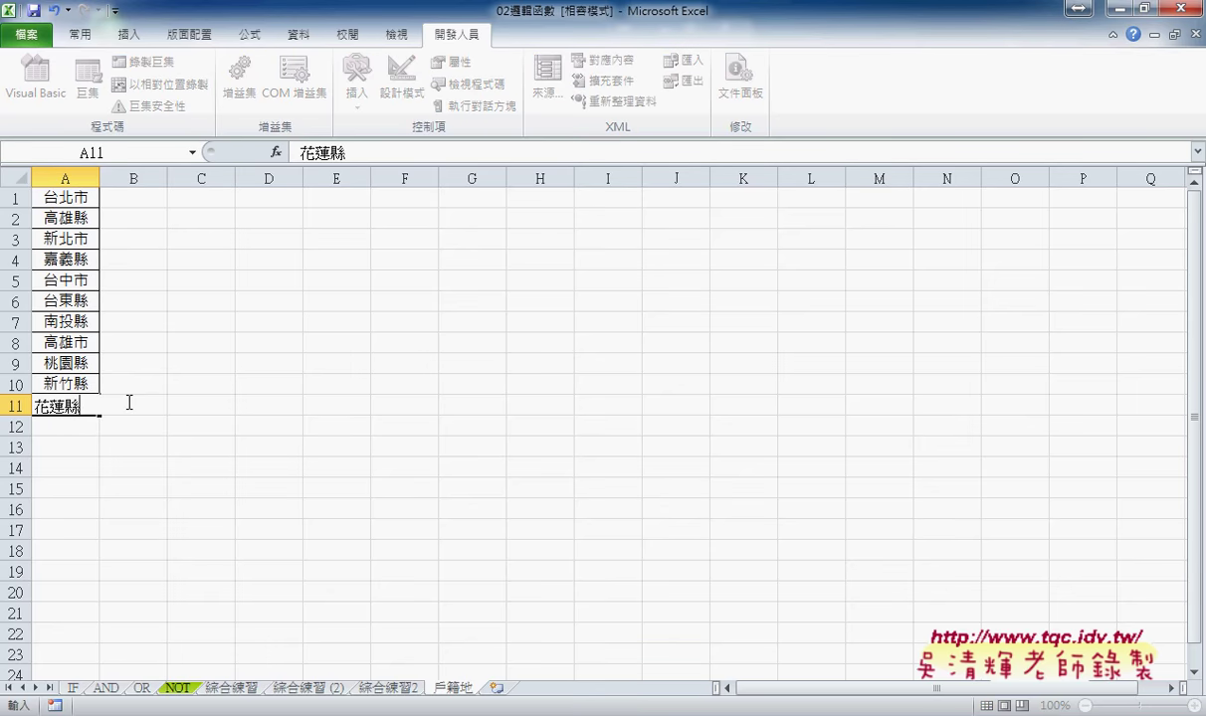
key(Return)
text(基)
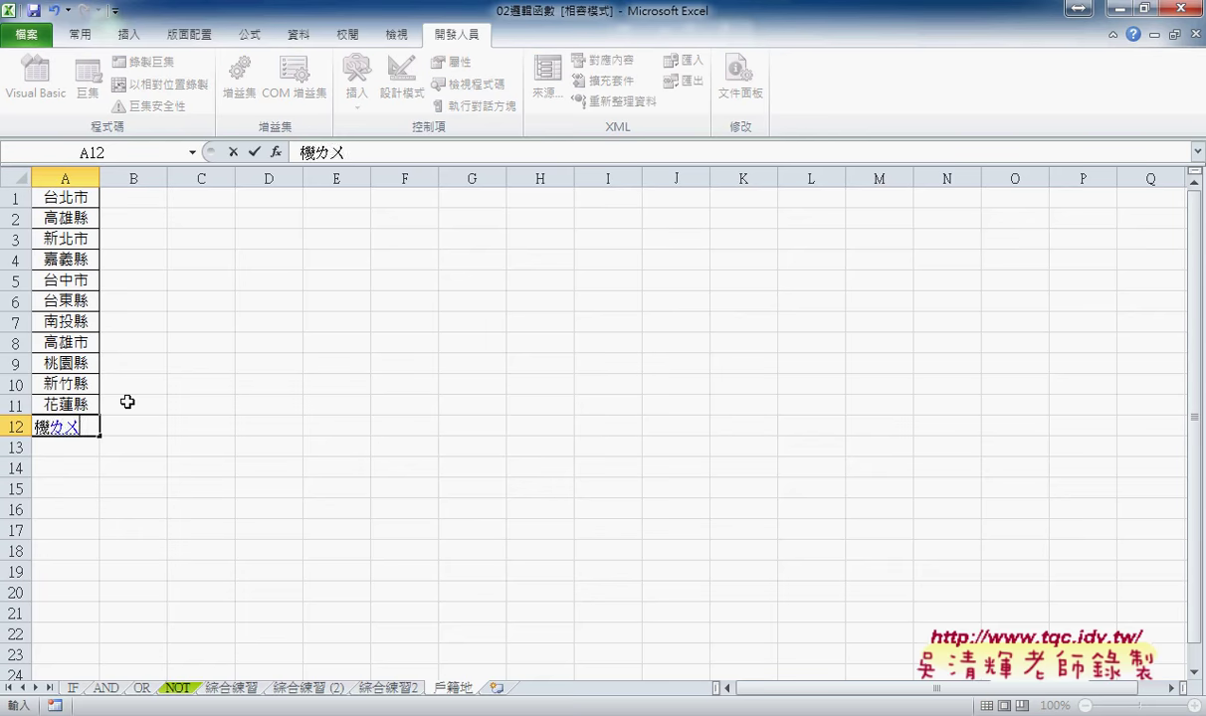
text(隆市)
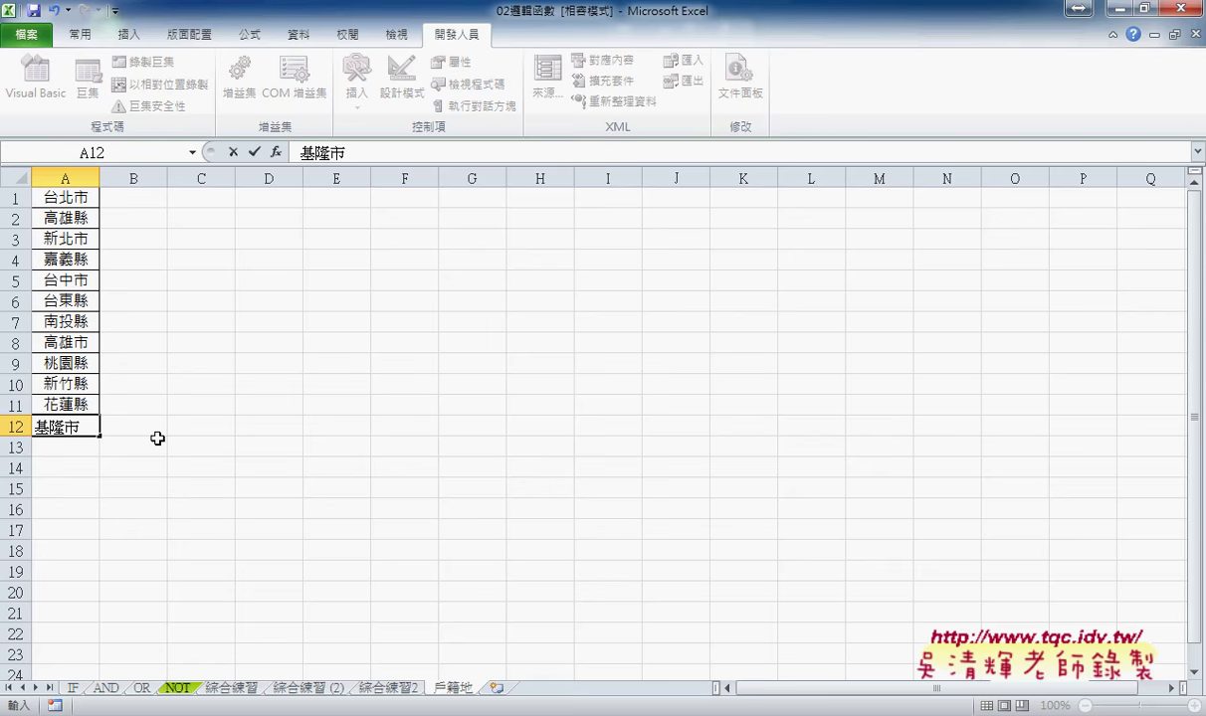
click(159, 444)
drag(64, 404, 67, 427)
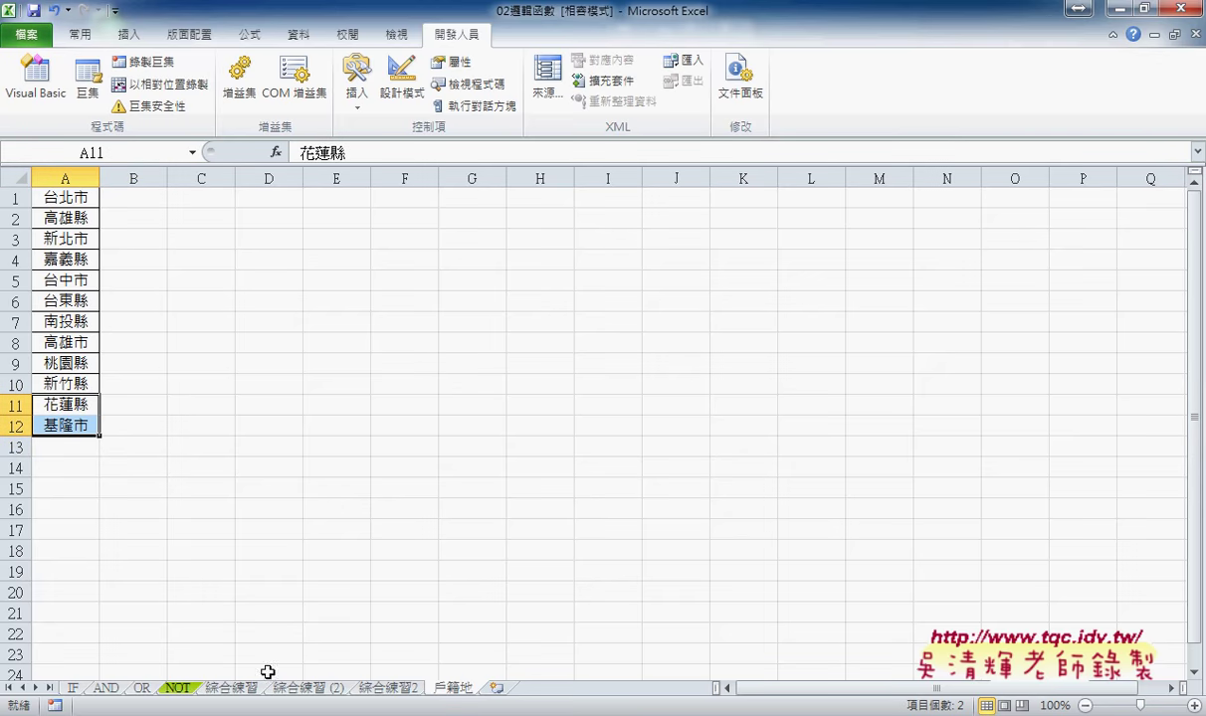
- Run the form from the VBA editor and scroll its 戶籍地 list to the new counties
click(318, 713)
click(414, 641)
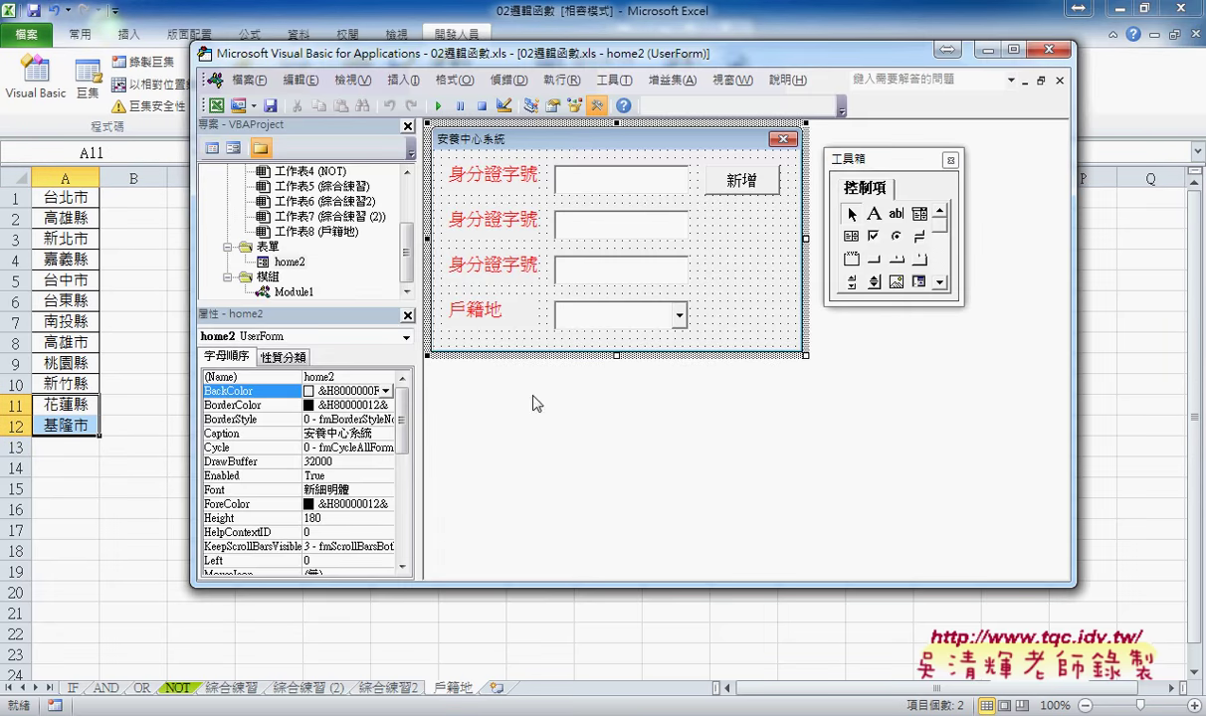
click(438, 105)
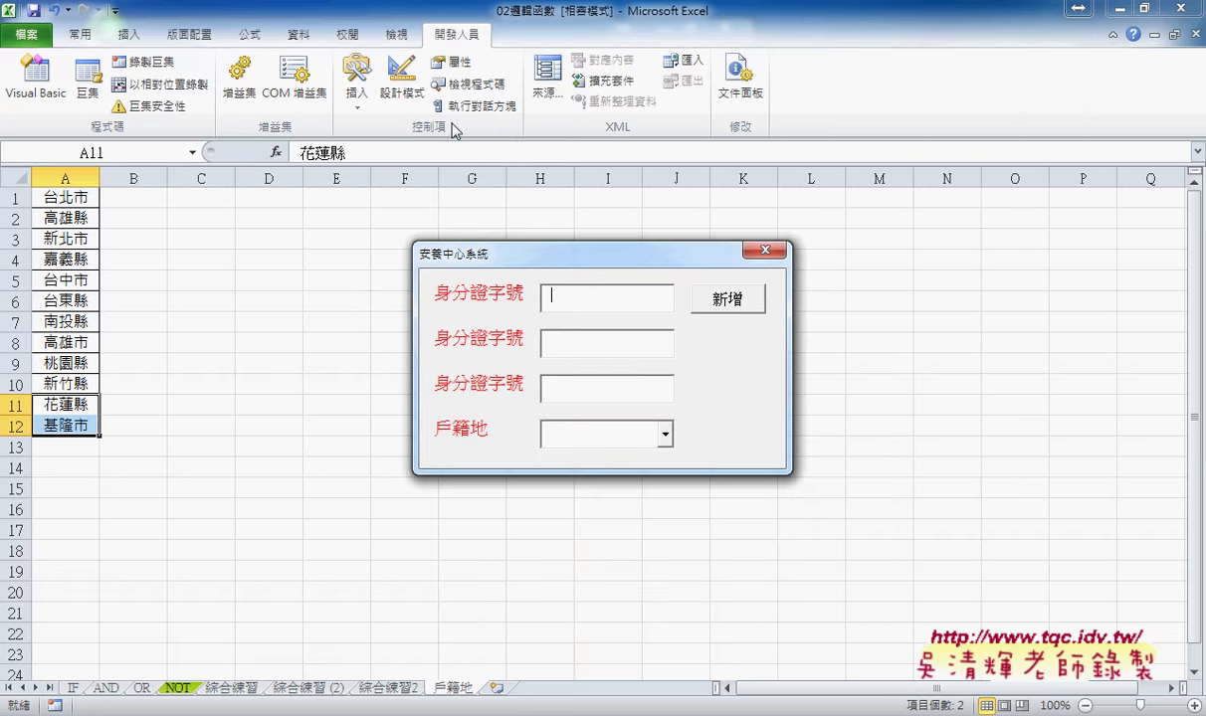
click(666, 435)
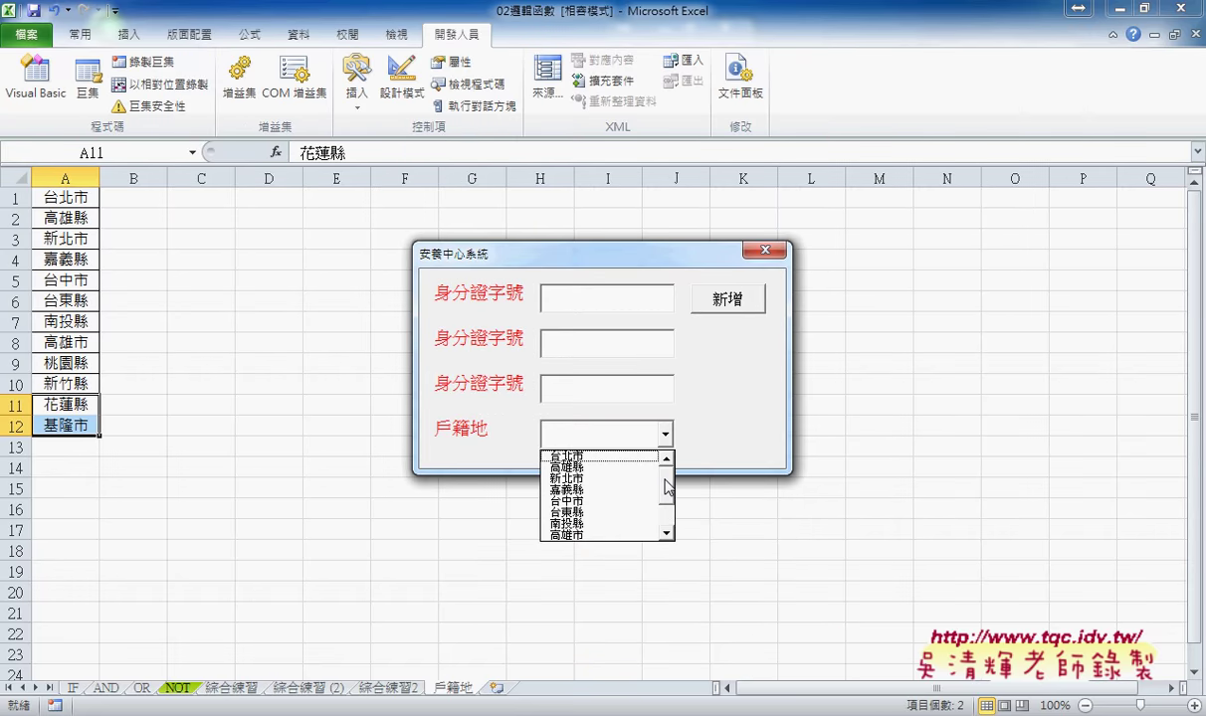
scroll(633, 466, down, 2)
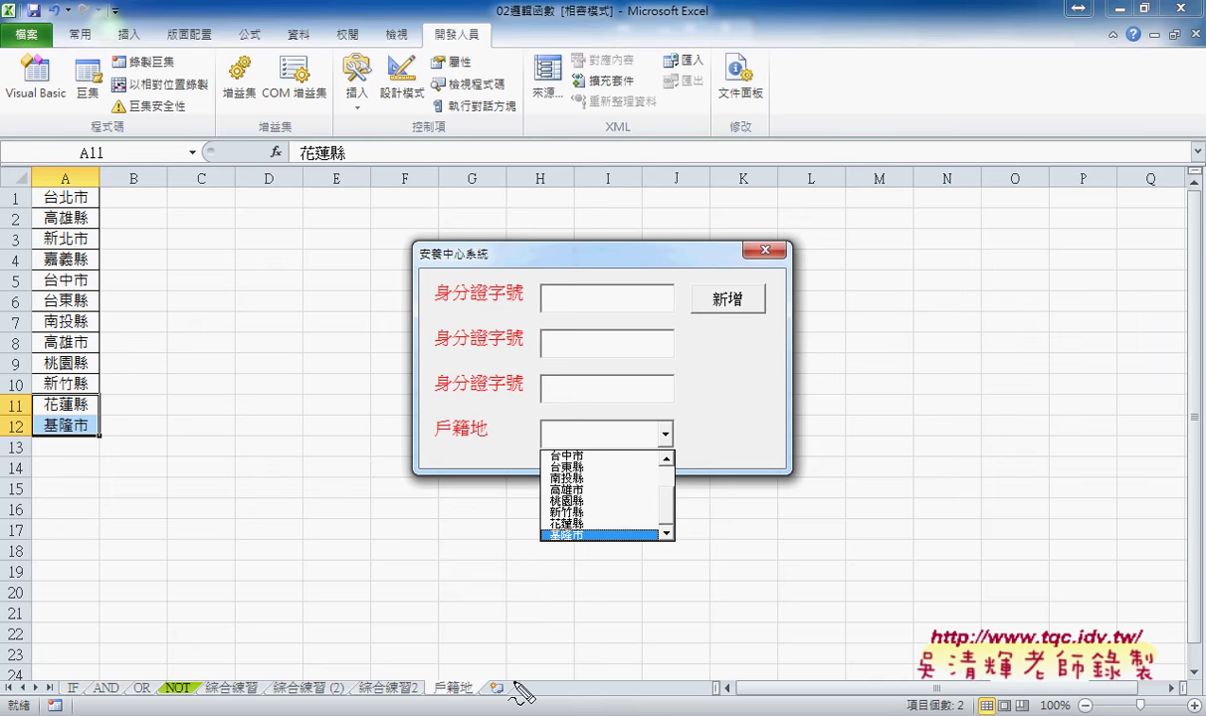
- Annotate the link between column A's counties and the dropdown, then close the form
drag(483, 674, 460, 669)
drag(44, 437, 91, 433)
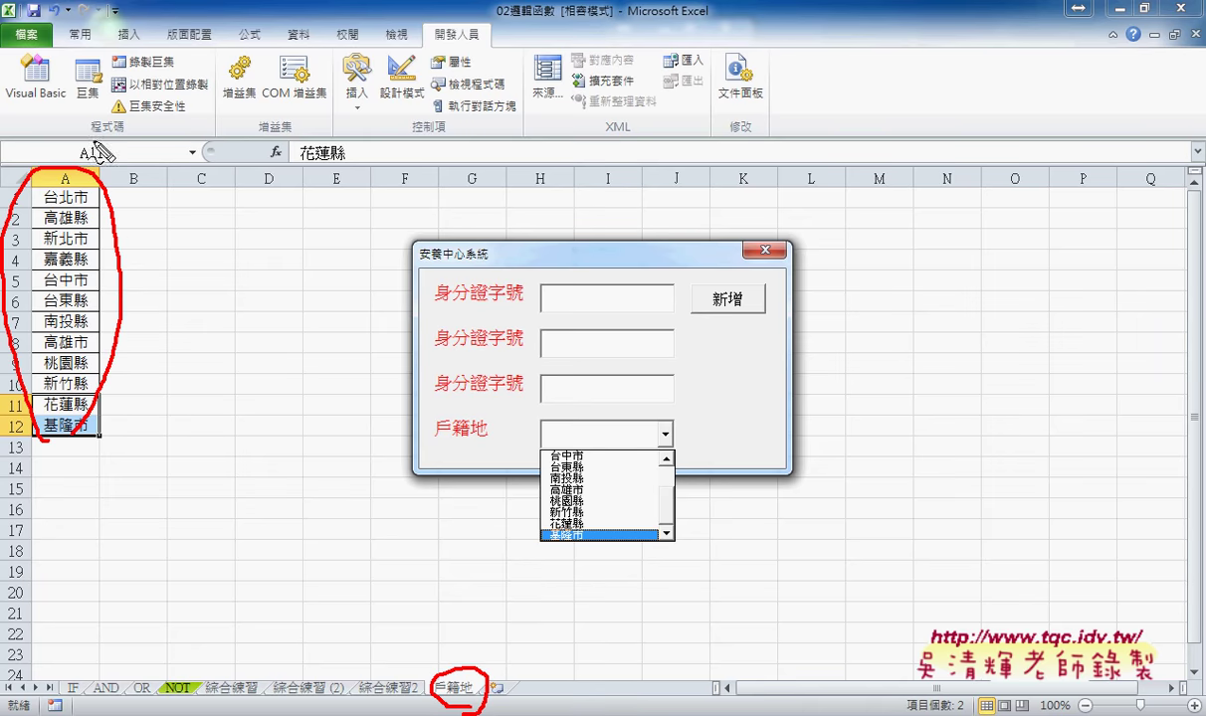
mouse_move(131, 281)
mouse_down()
mouse_move(458, 468)
mouse_move(499, 517)
mouse_up()
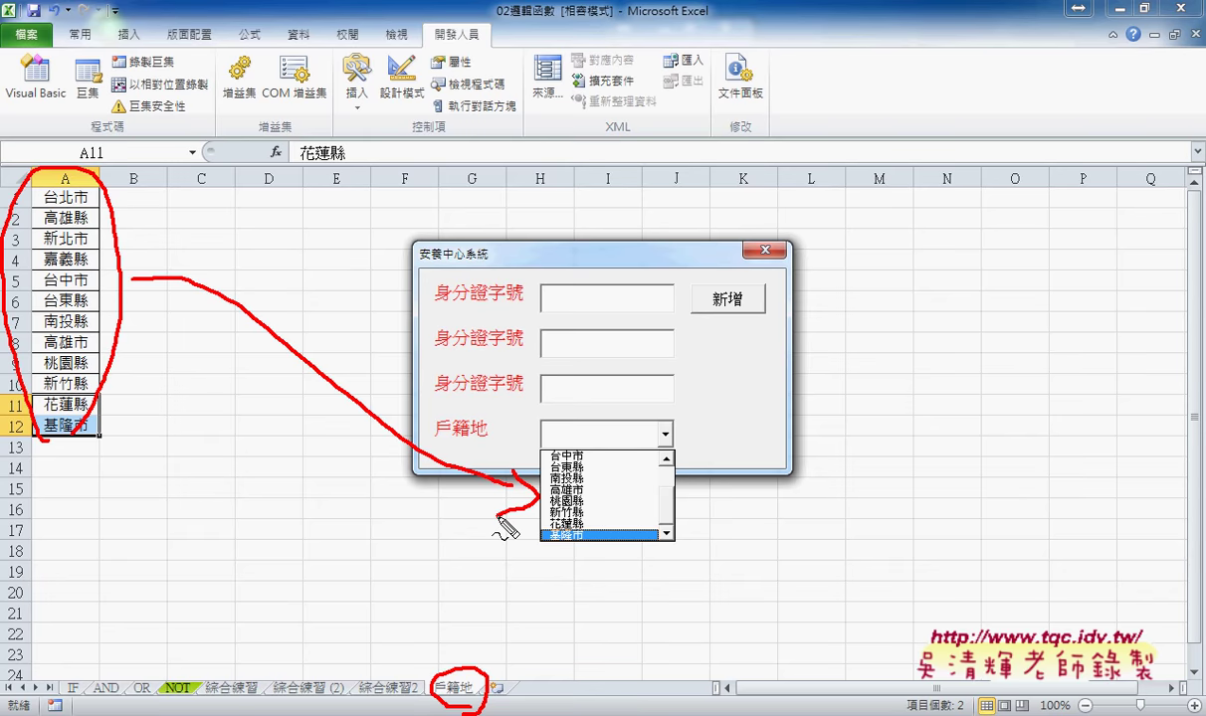
key(Escape)
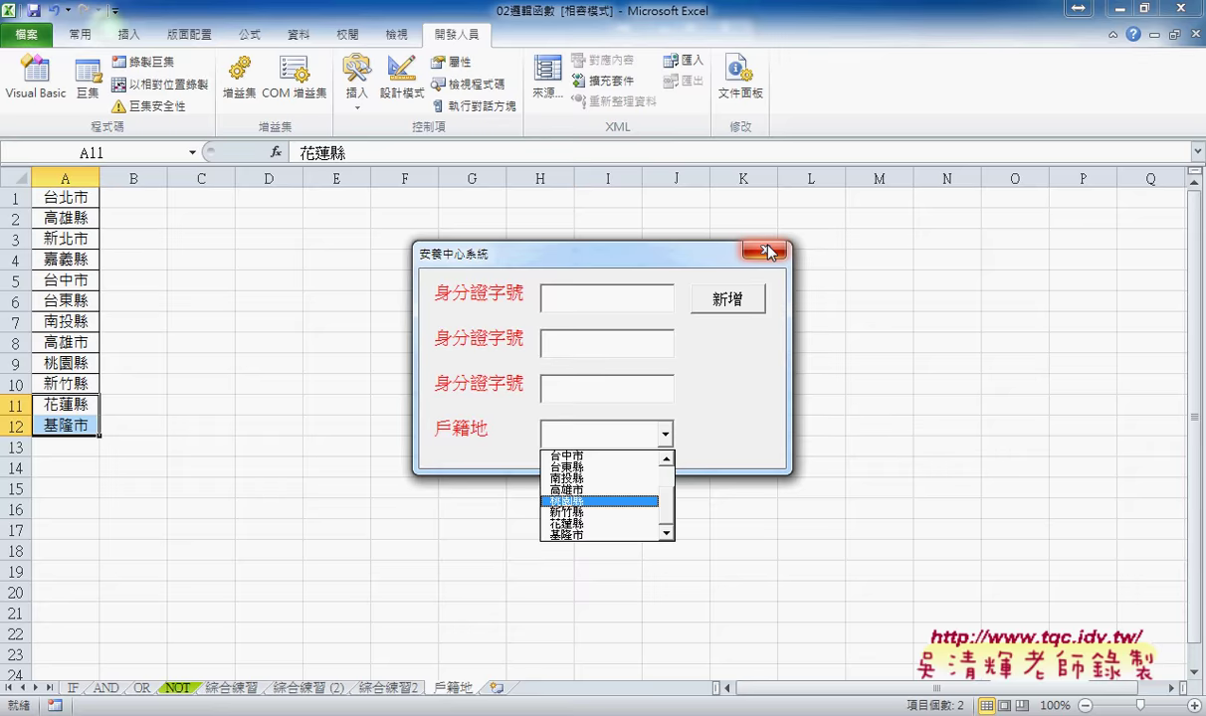
click(768, 252)
click(380, 684)
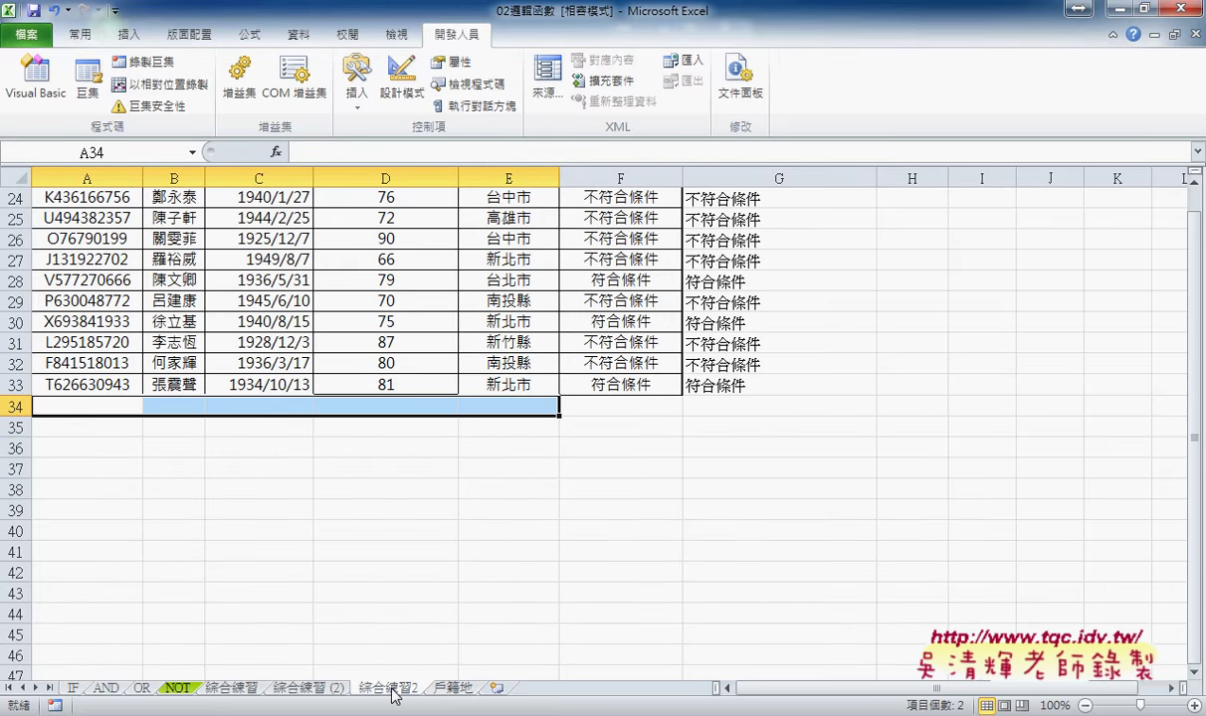
- In the Visual Basic editor, select the form's 新增 button, then look back at the worksheet
click(40, 94)
click(708, 183)
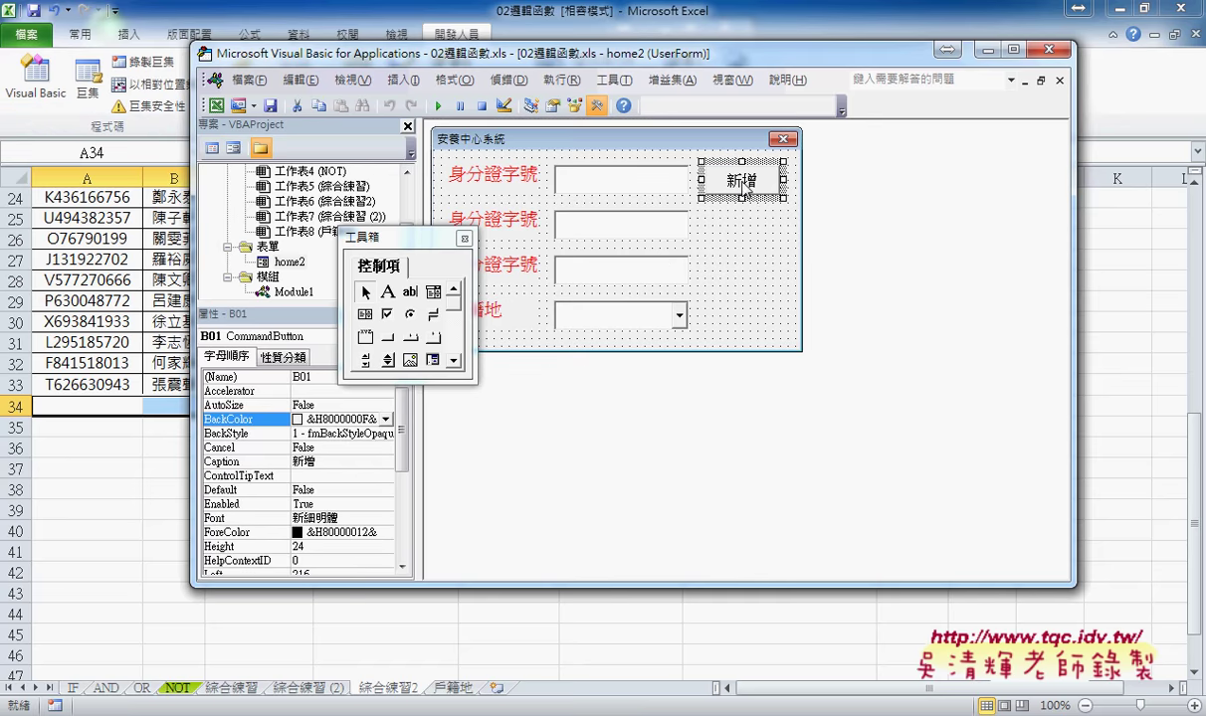
drag(362, 237, 880, 193)
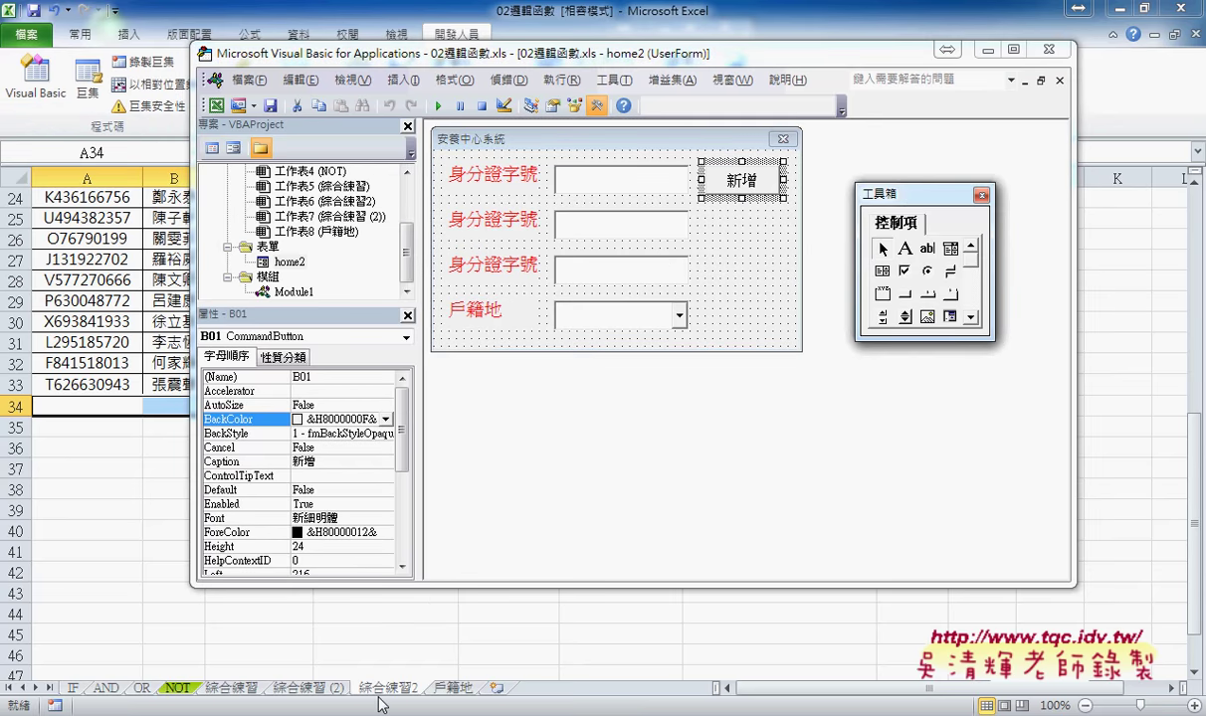
click(360, 659)
scroll(267, 482, up, 7)
scroll(267, 481, up, 1)
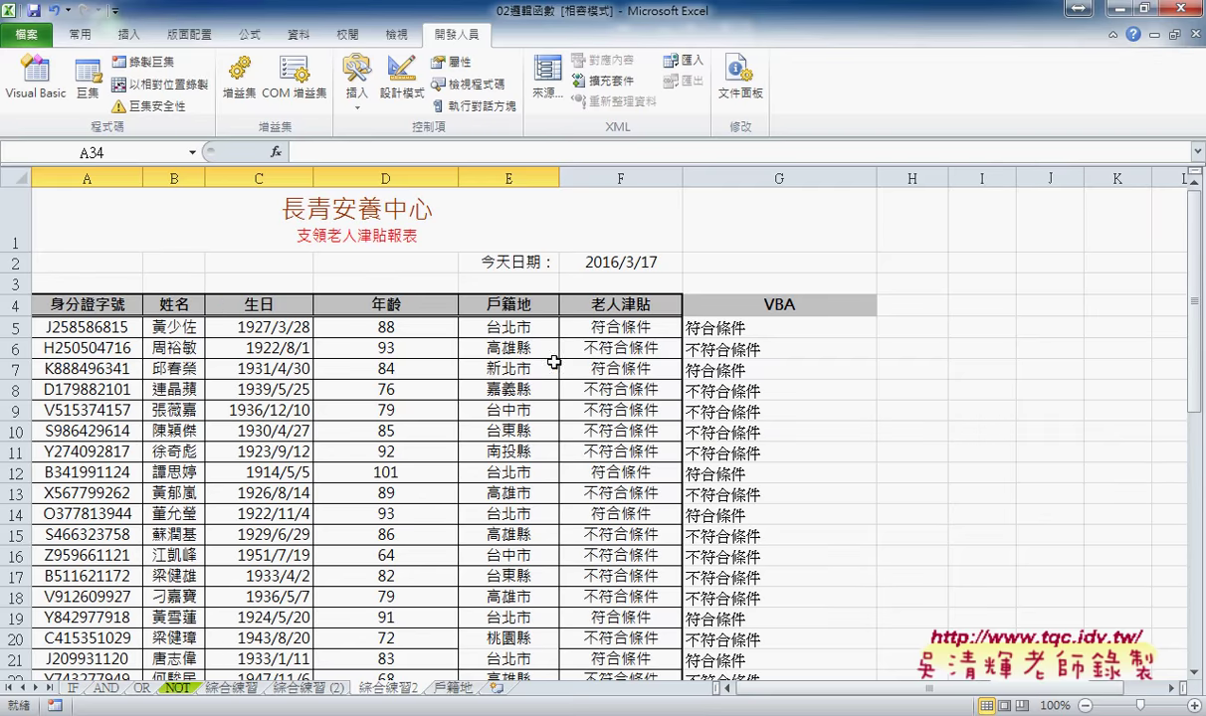
scroll(445, 362, down, 1)
scroll(447, 361, down, 3)
scroll(447, 361, up, 1)
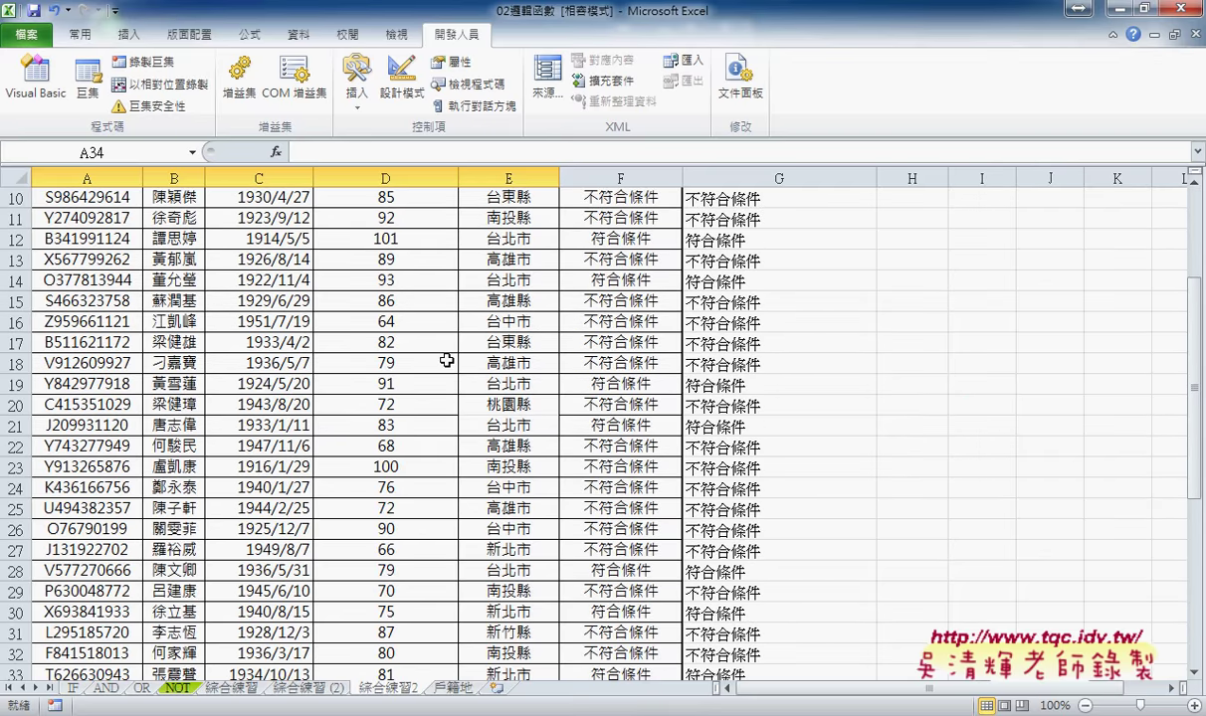
scroll(446, 361, up, 2)
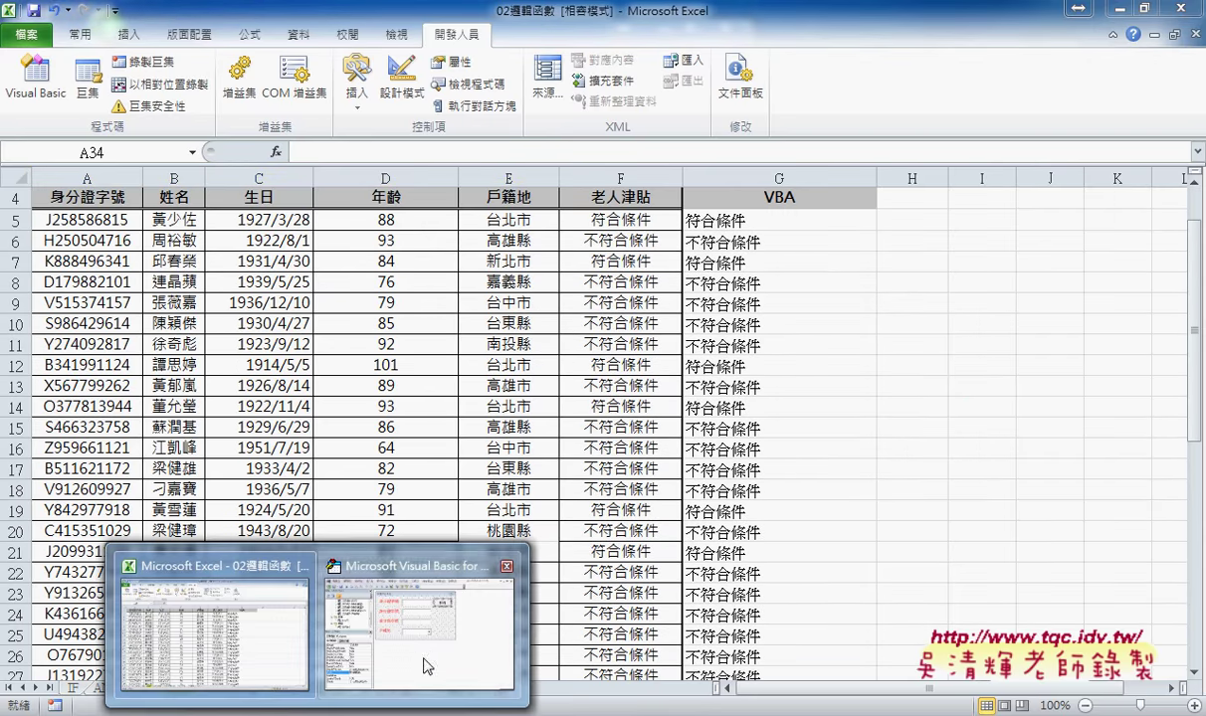
- Inspect the 身分證字號 labels and the cb01 combo box, then return to Excel's 戶籍地 sheet
click(428, 659)
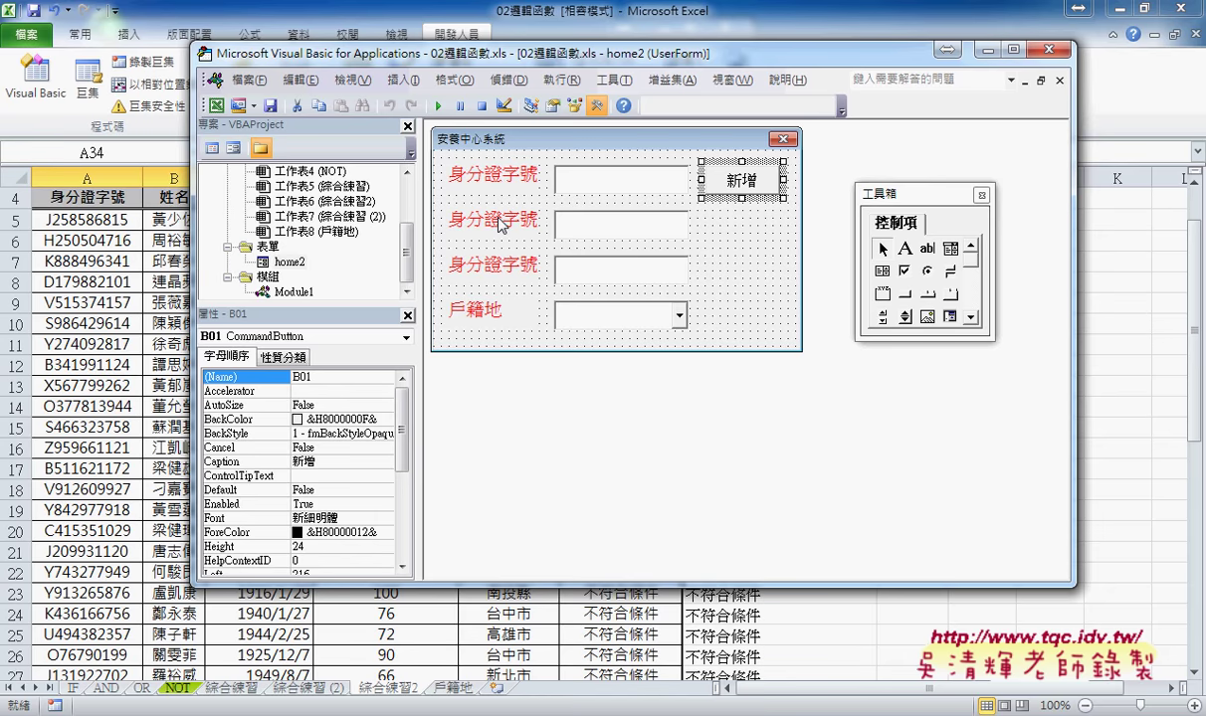
click(476, 214)
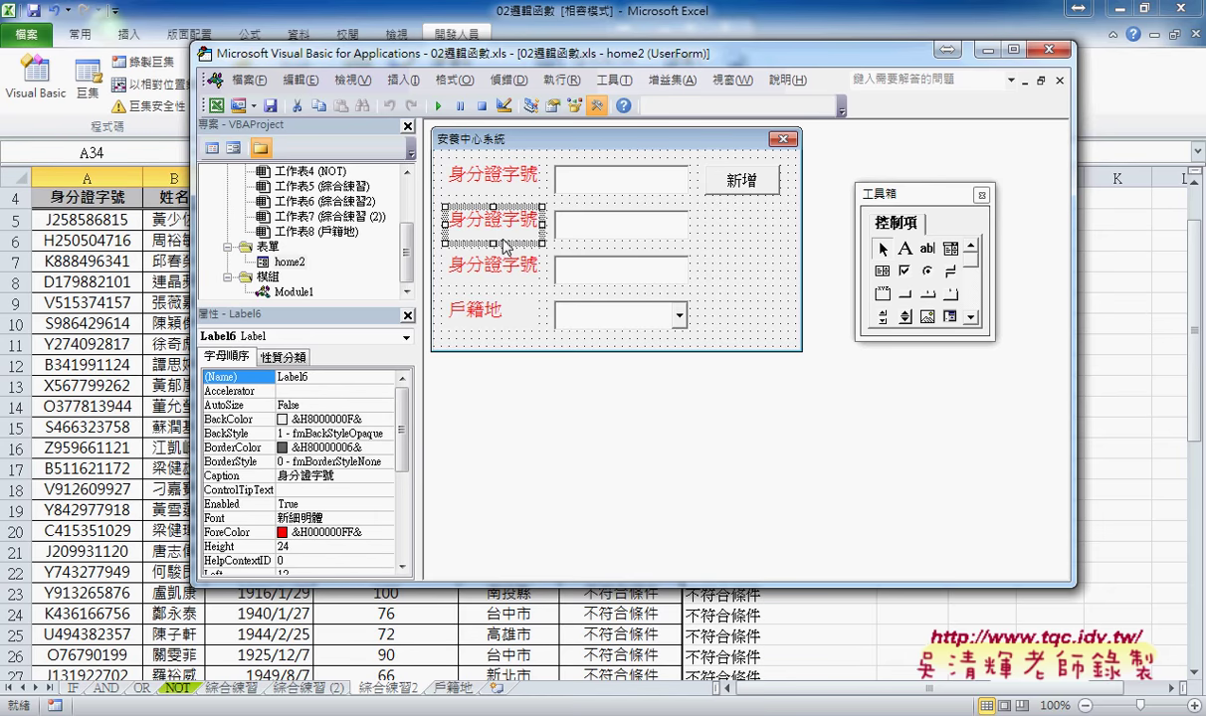
click(496, 277)
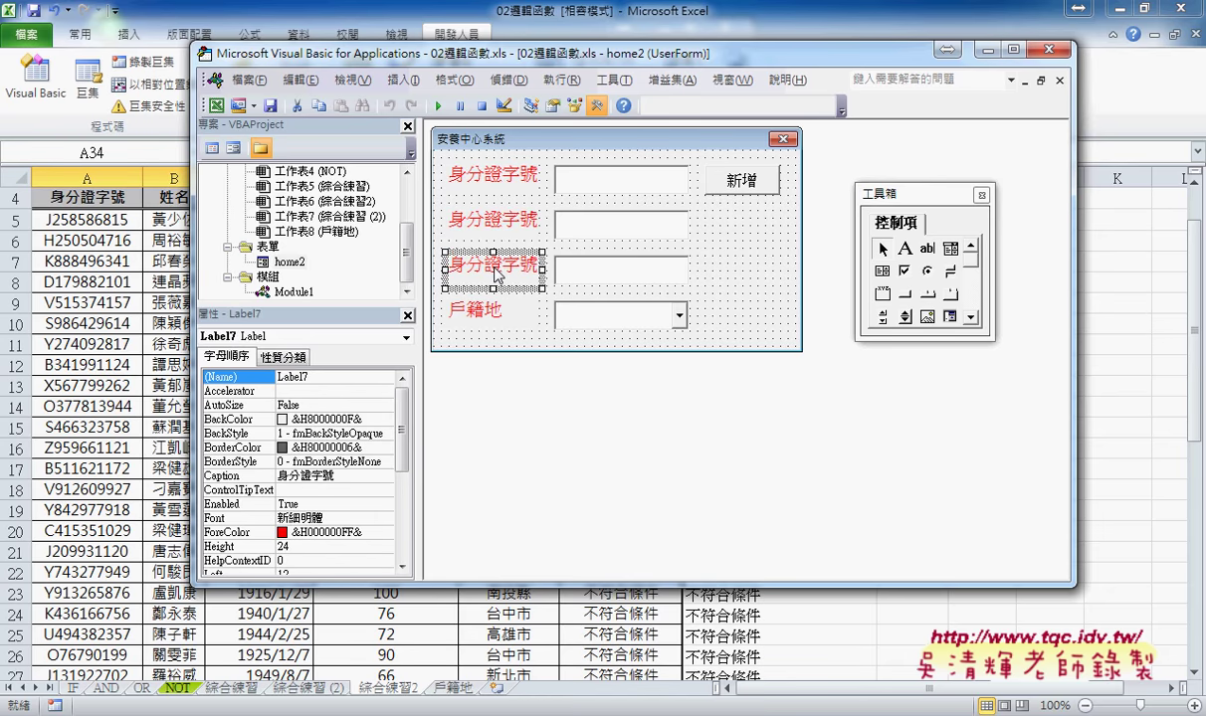
drag(521, 64, 841, 60)
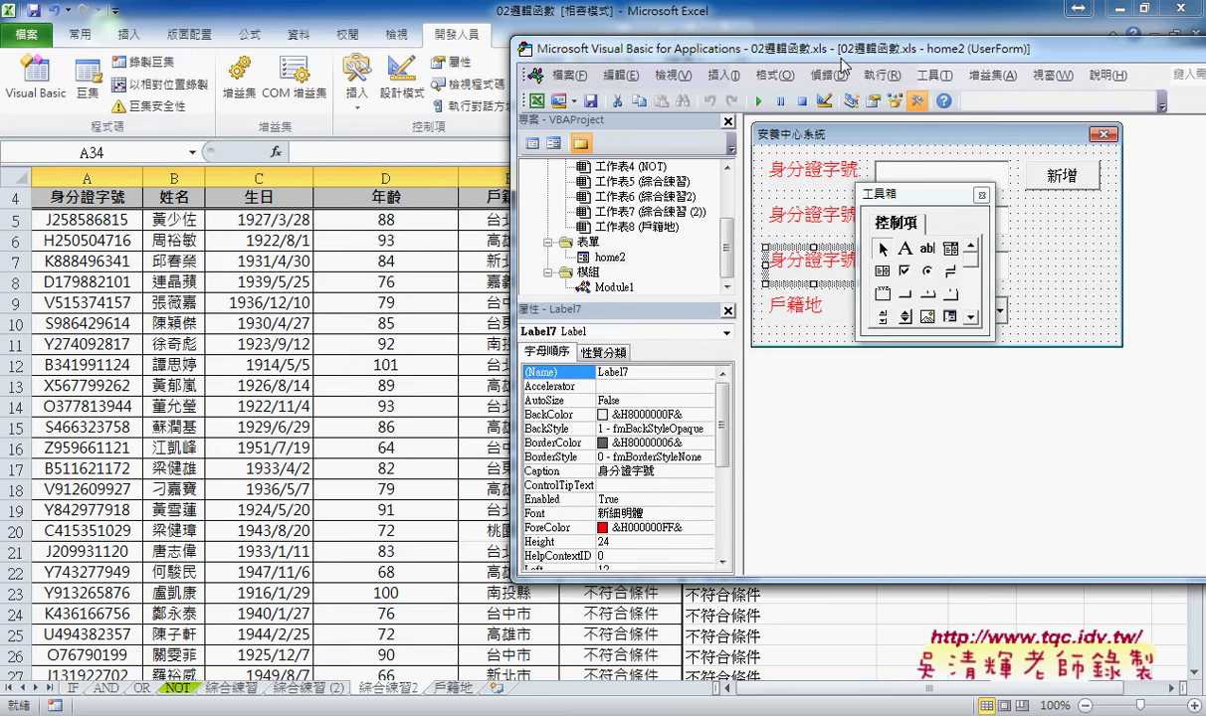
drag(841, 64, 753, 62)
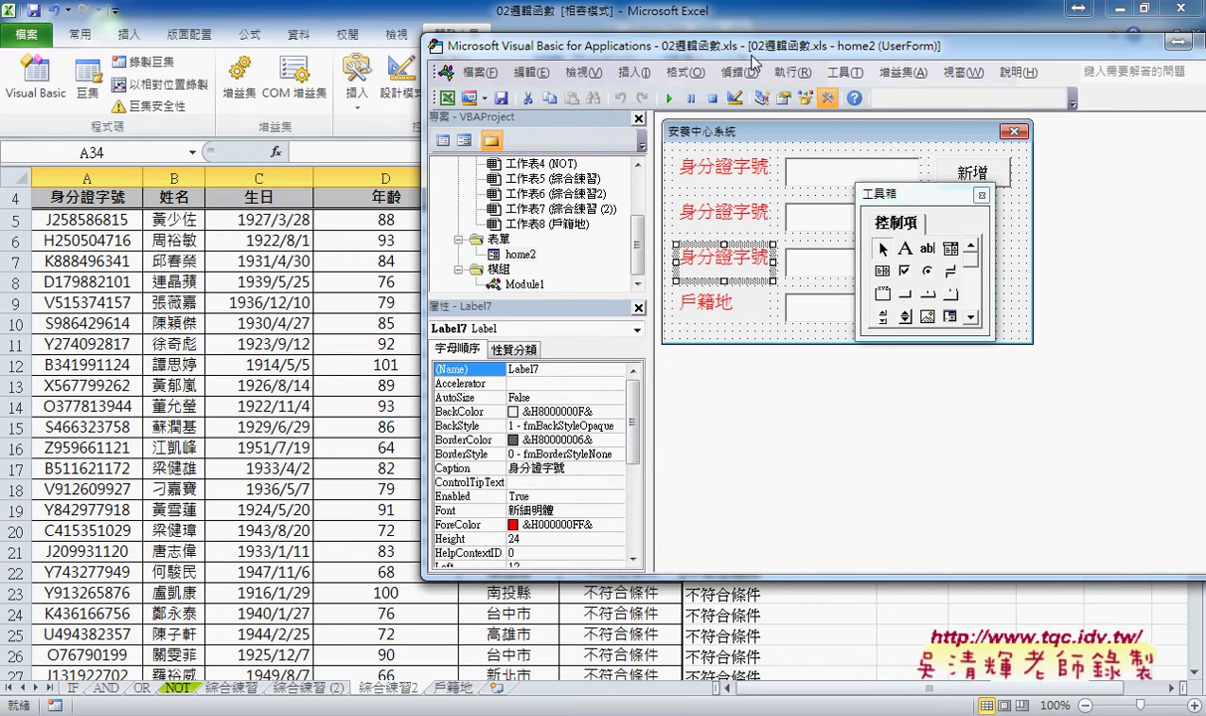
drag(753, 61, 554, 71)
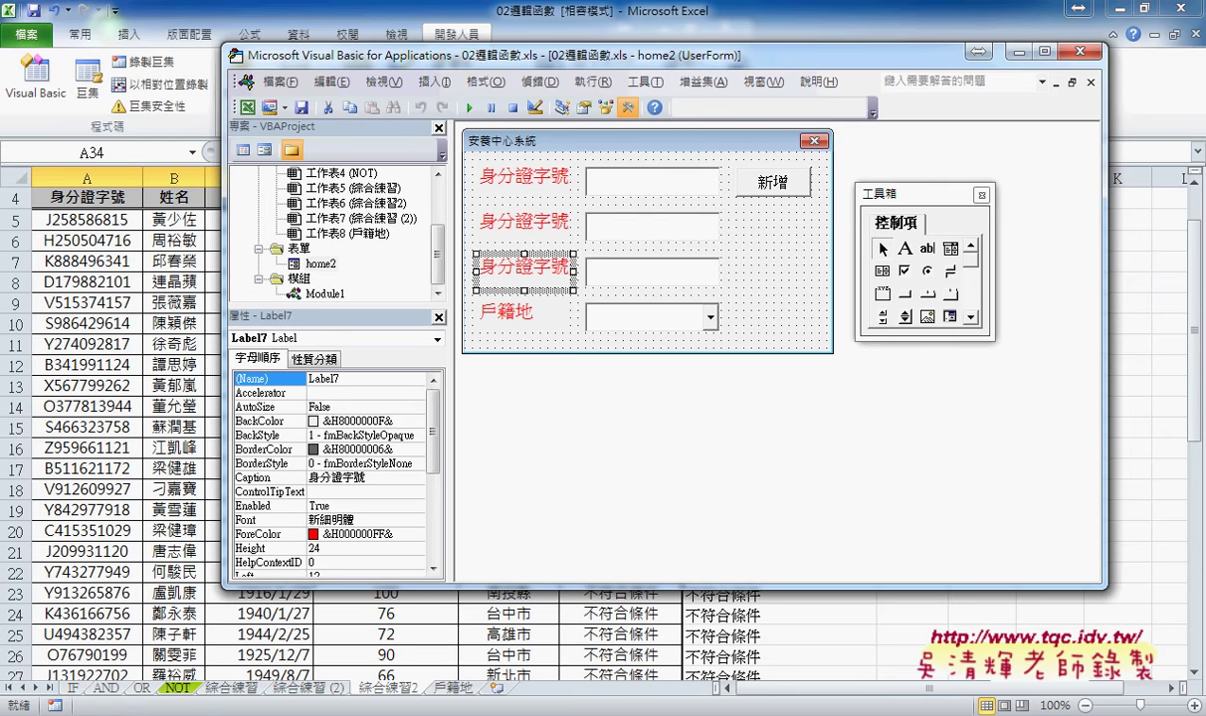
click(658, 329)
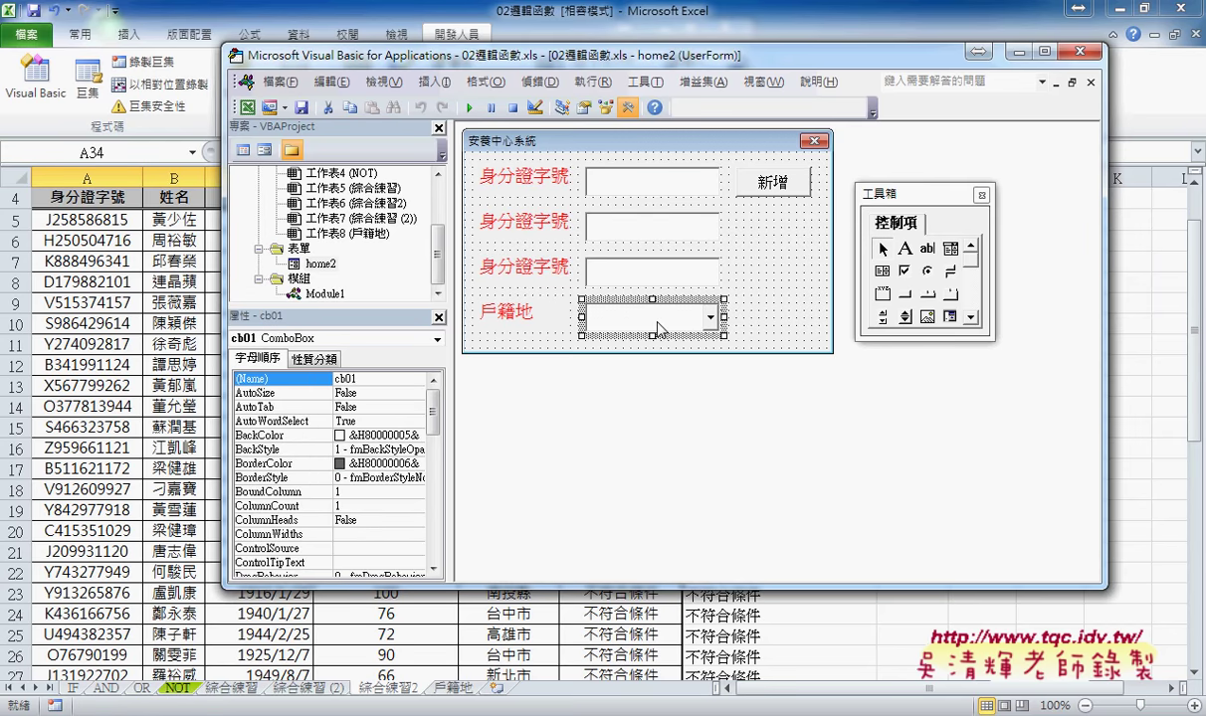
click(452, 688)
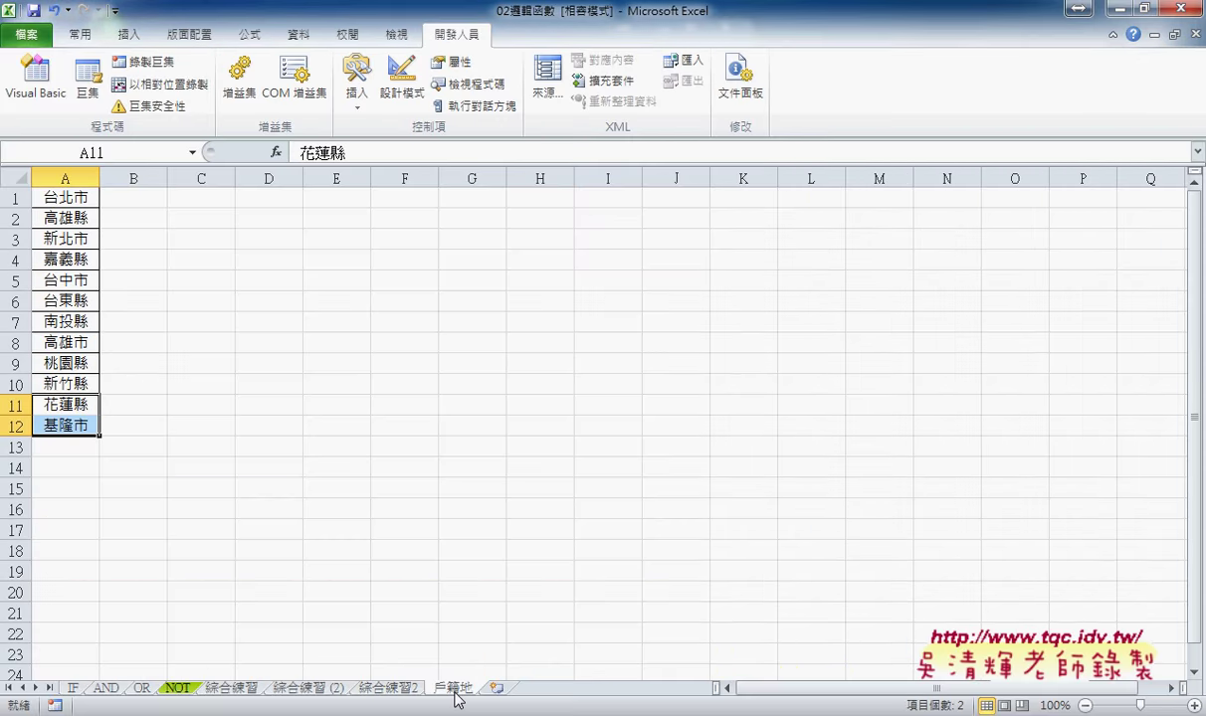